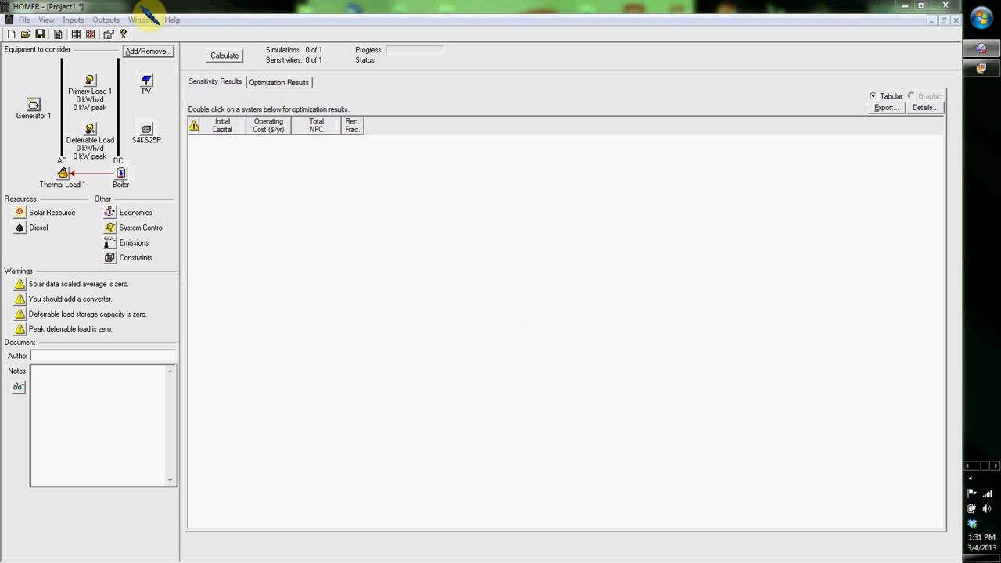
# Step: Remove all loads and components, including Primary Load 1, Deferrable Load, Thermal Load 1, PV, Generator 1 and Battery 1, from the schematic
pyautogui.click(149, 51)
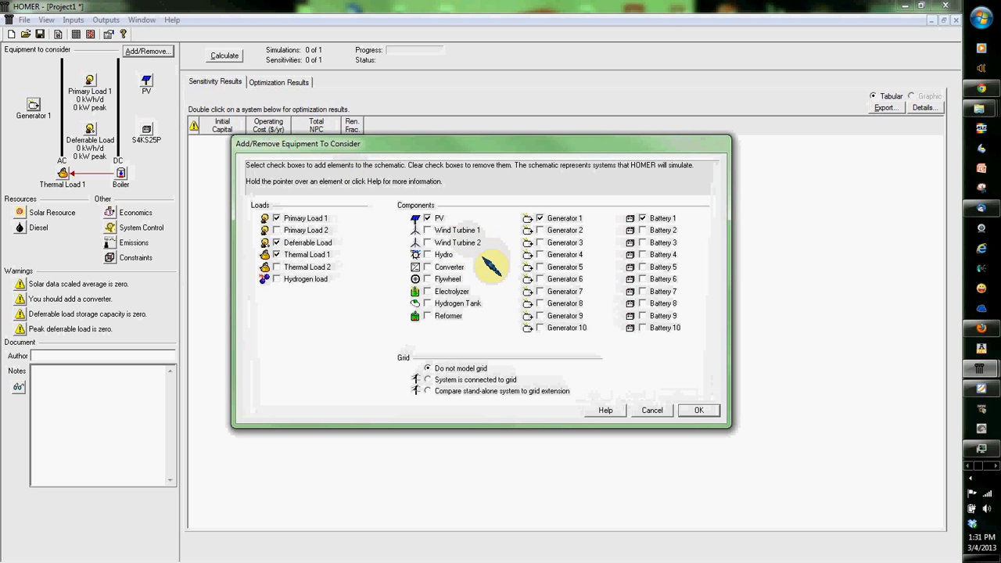
pyautogui.click(277, 218)
pyautogui.click(277, 243)
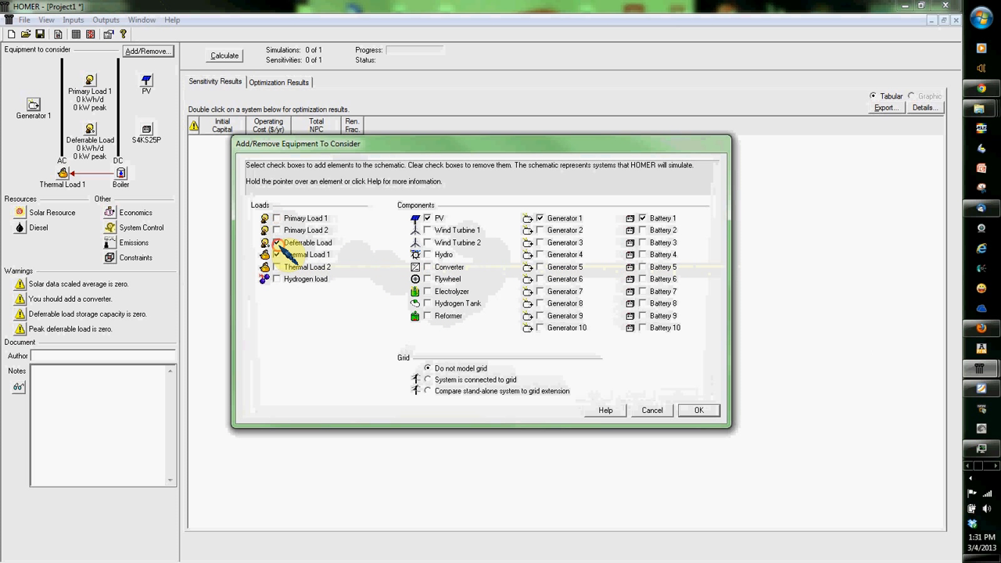
pyautogui.click(277, 254)
pyautogui.click(427, 218)
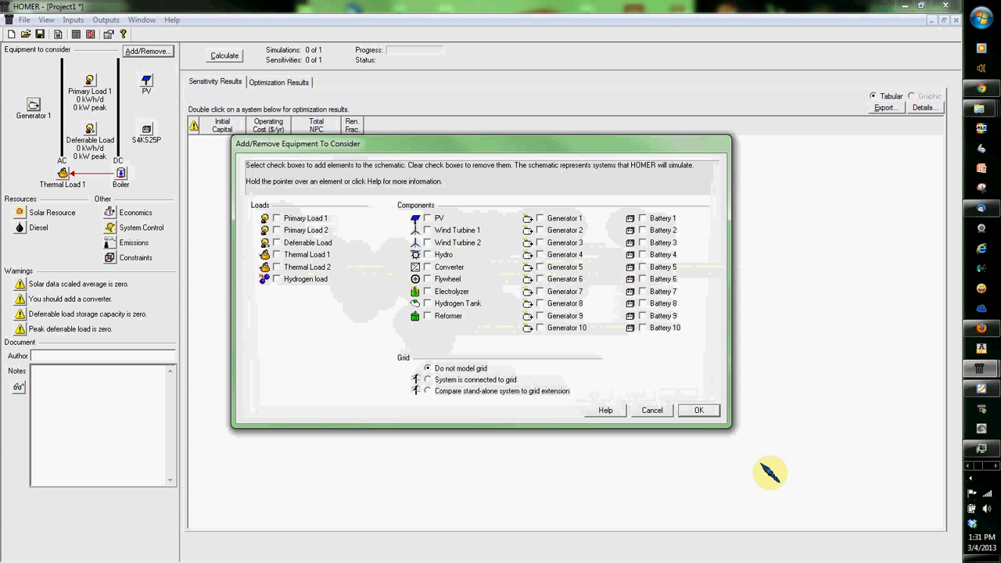
pyautogui.click(699, 410)
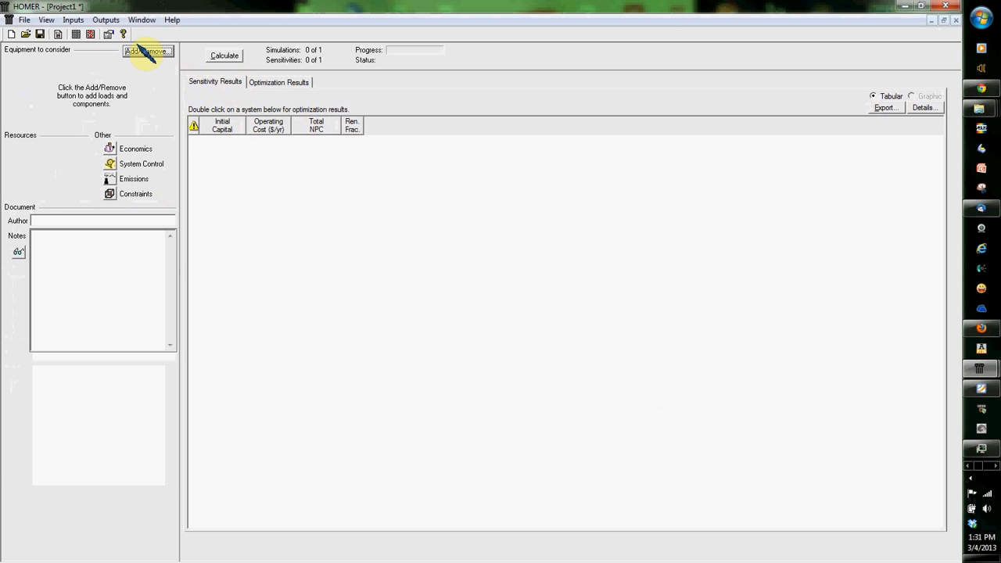
# Step: Add Primary Load 1, PV, Generator 1 and Battery 1 to the empty schematic, without modelling a grid
pyautogui.click(147, 52)
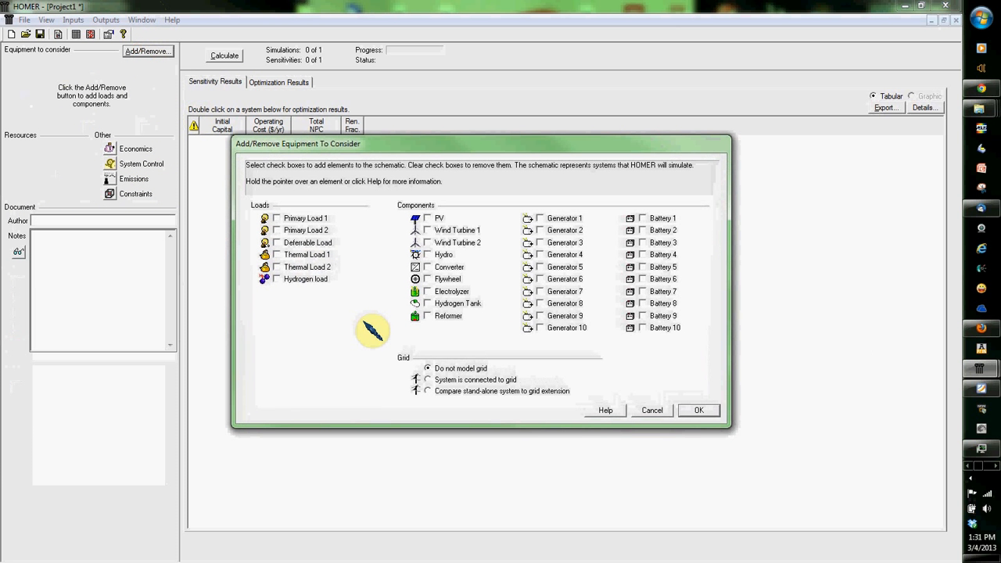
pyautogui.click(277, 218)
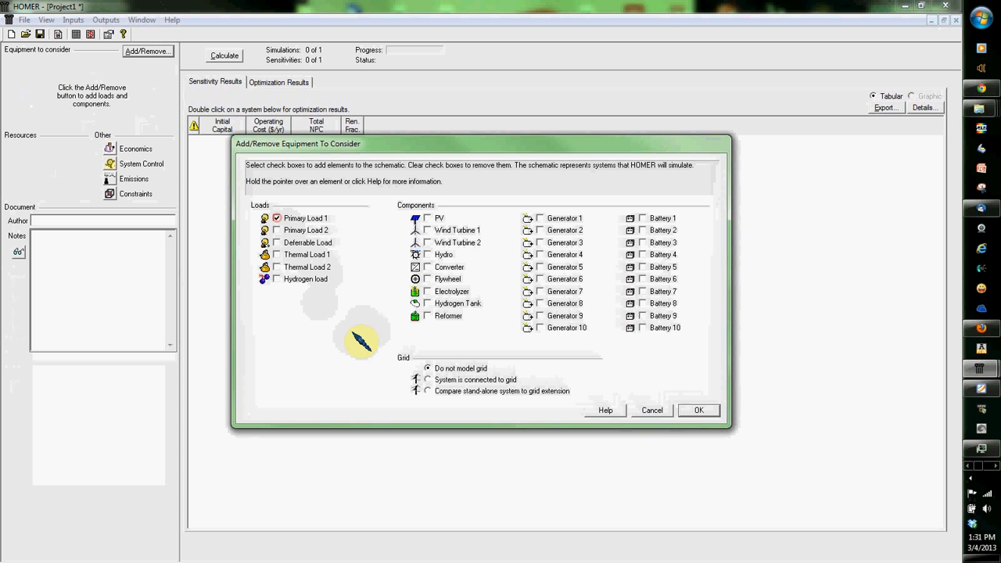
pyautogui.click(428, 219)
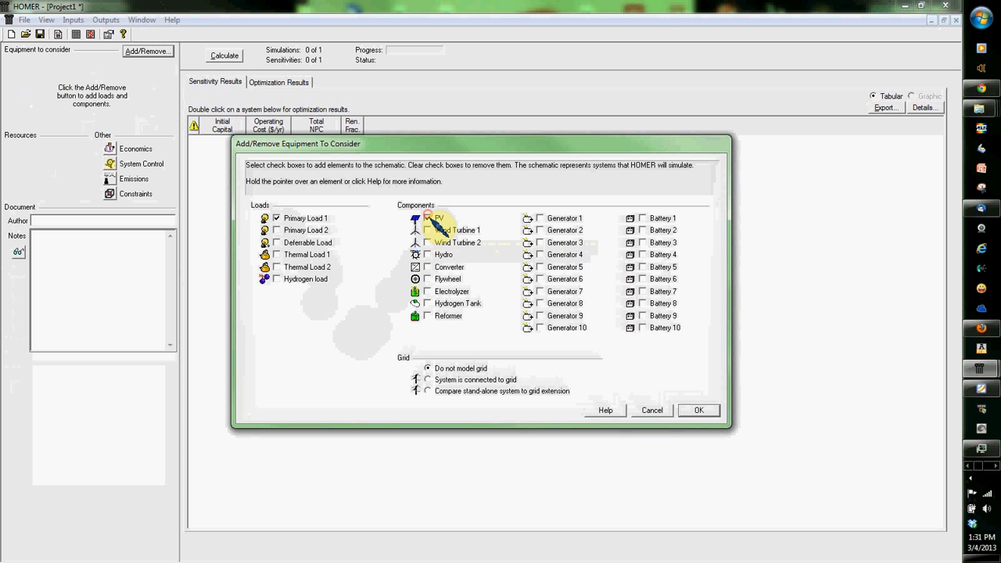
pyautogui.click(541, 219)
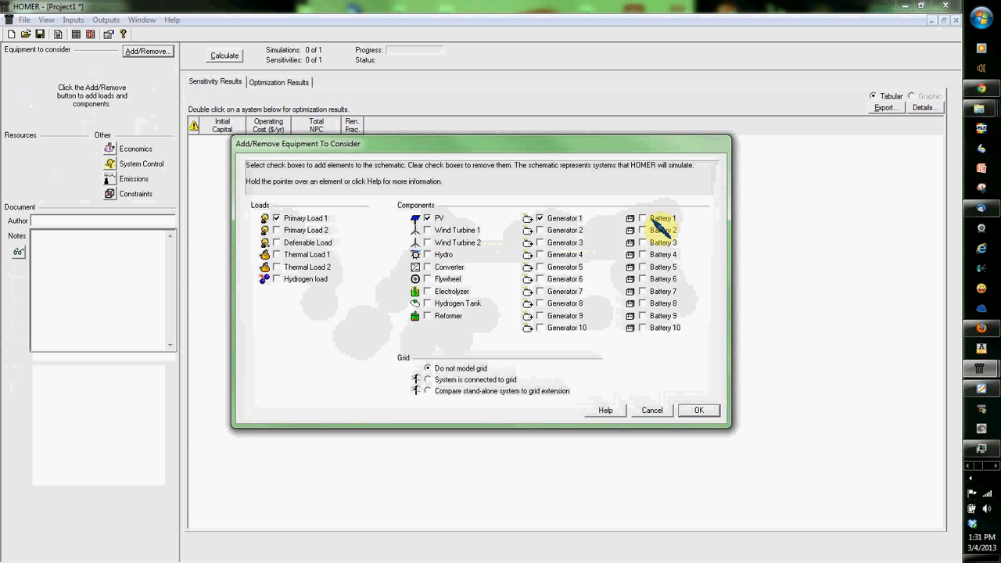
pyautogui.click(699, 410)
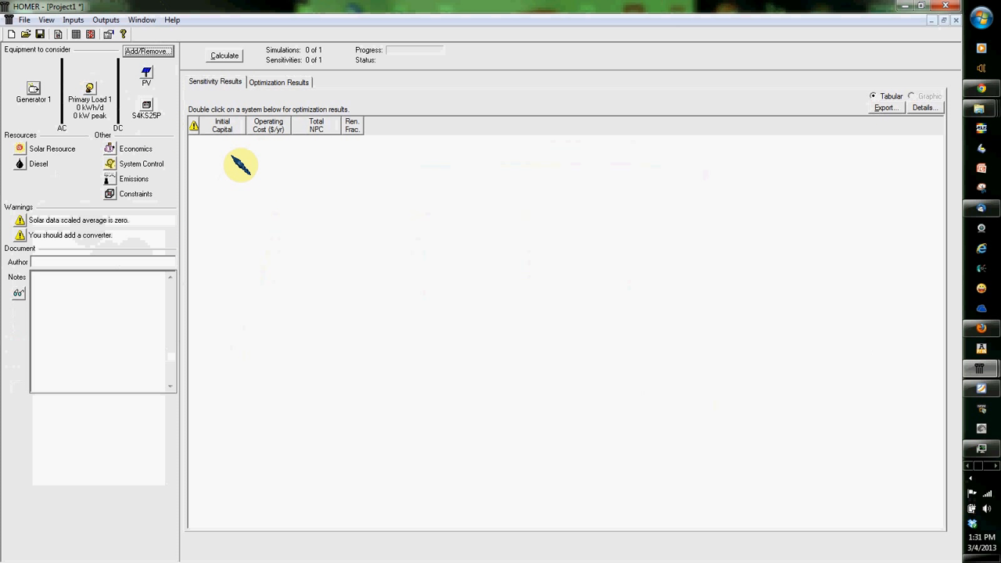
# Step: Switch to the already open Model30Cr_QCDC.hmr project
pyautogui.click(142, 21)
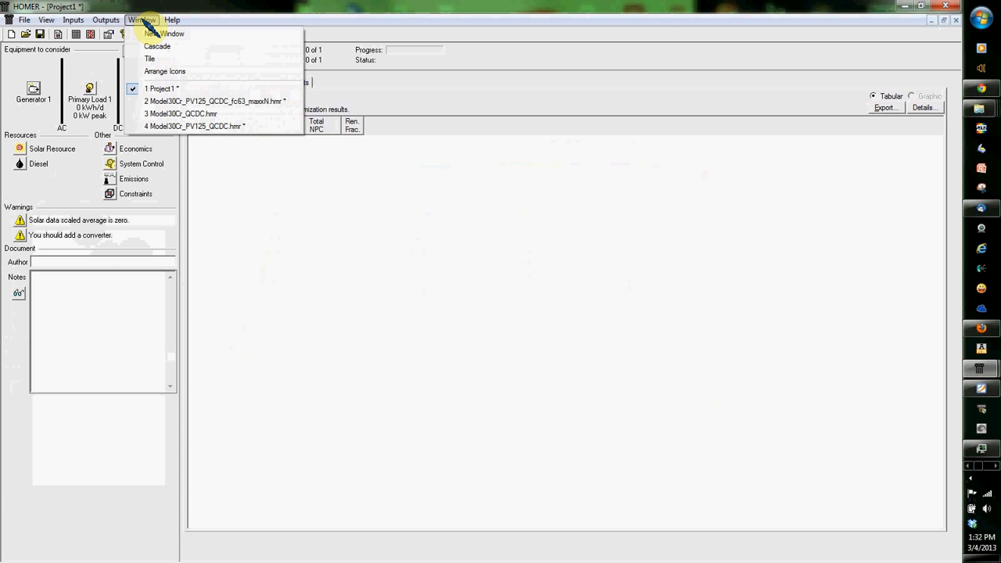
pyautogui.click(146, 22)
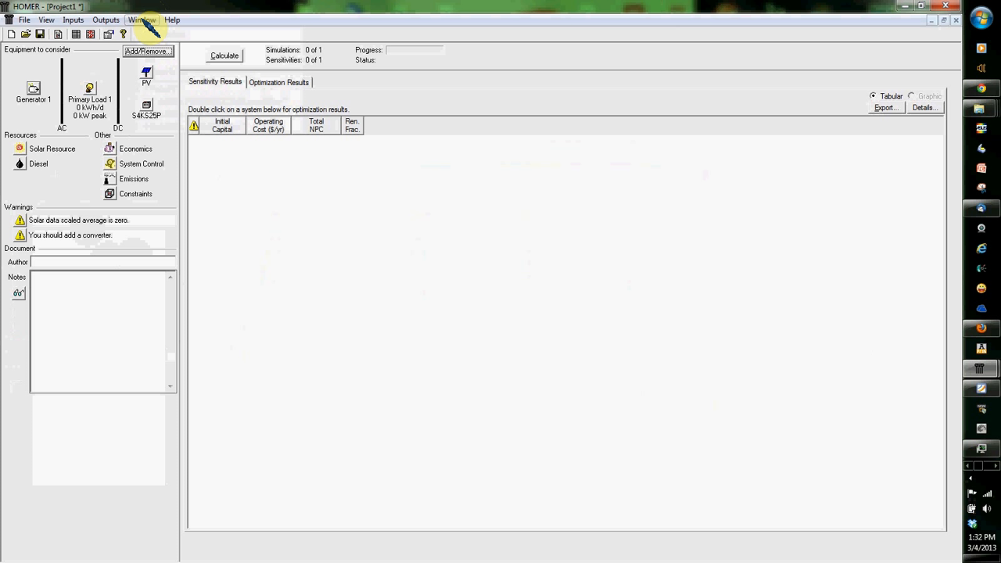
pyautogui.click(145, 21)
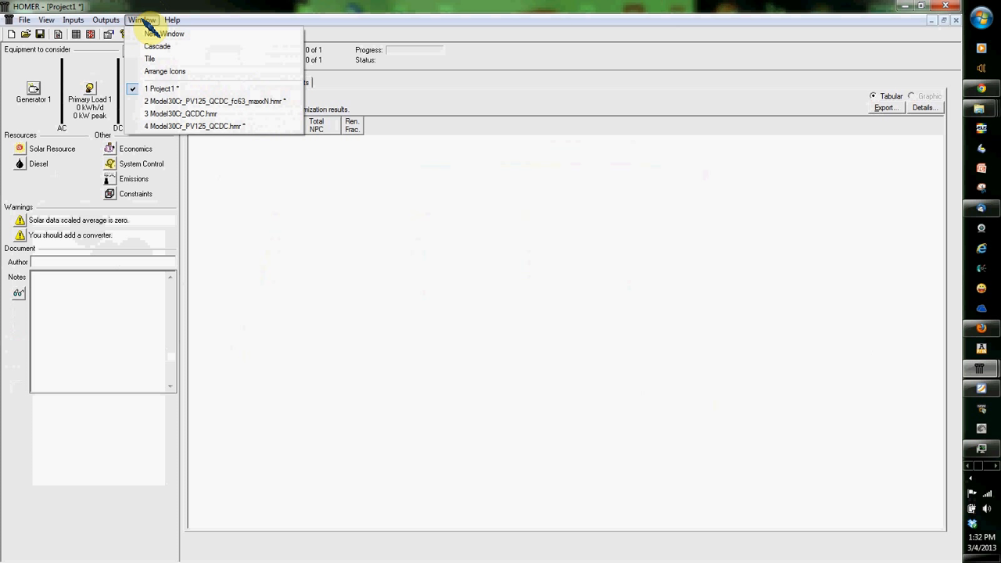
pyautogui.click(167, 117)
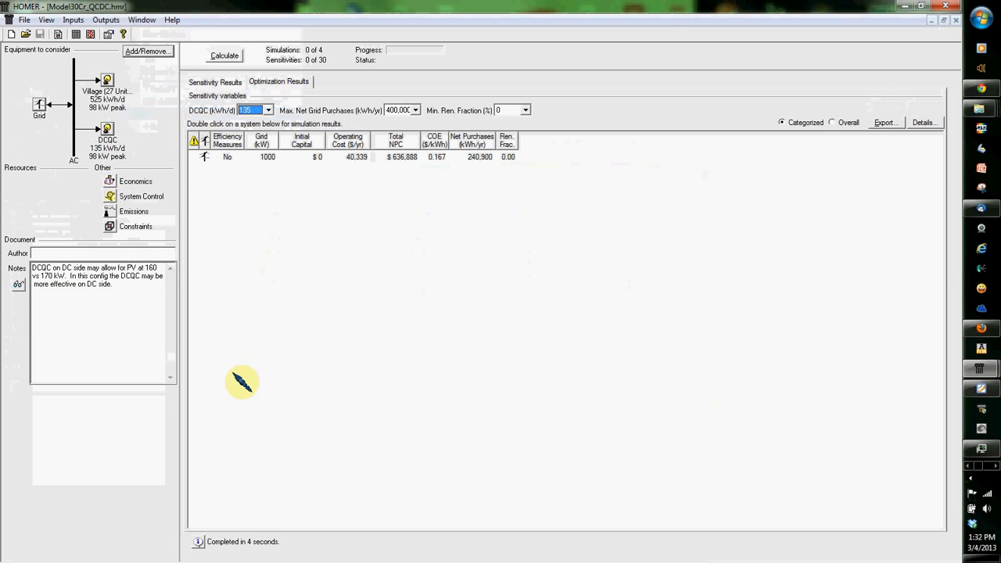
# Step: Review the Village load's hourly profile and scaled annual average, then leave its inputs without saving changes
pyautogui.hotkey('alt', 'Tab')
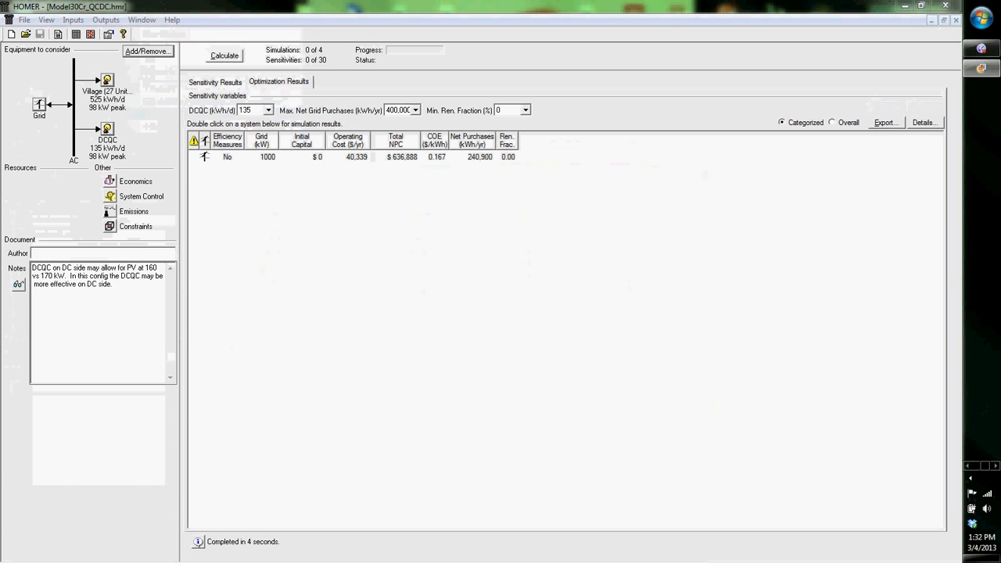
pyautogui.moveTo(3, 148); pyautogui.dragTo(361, 52)
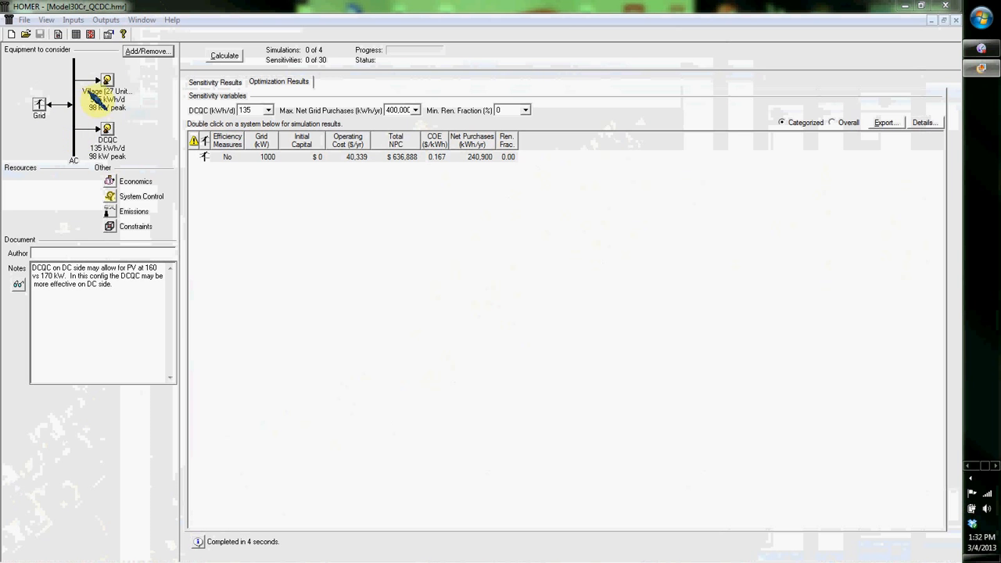
pyautogui.doubleClick(110, 80)
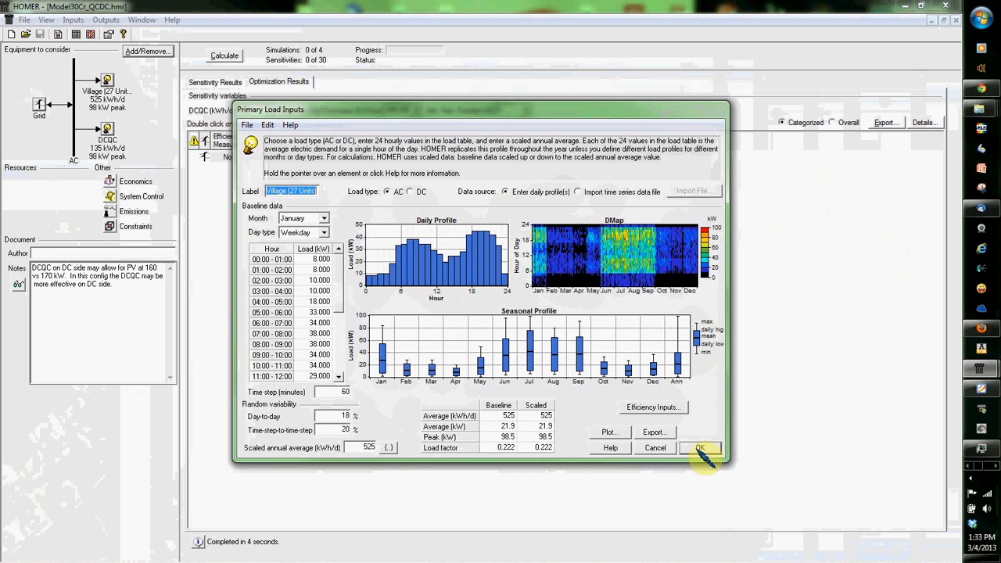
pyautogui.click(647, 452)
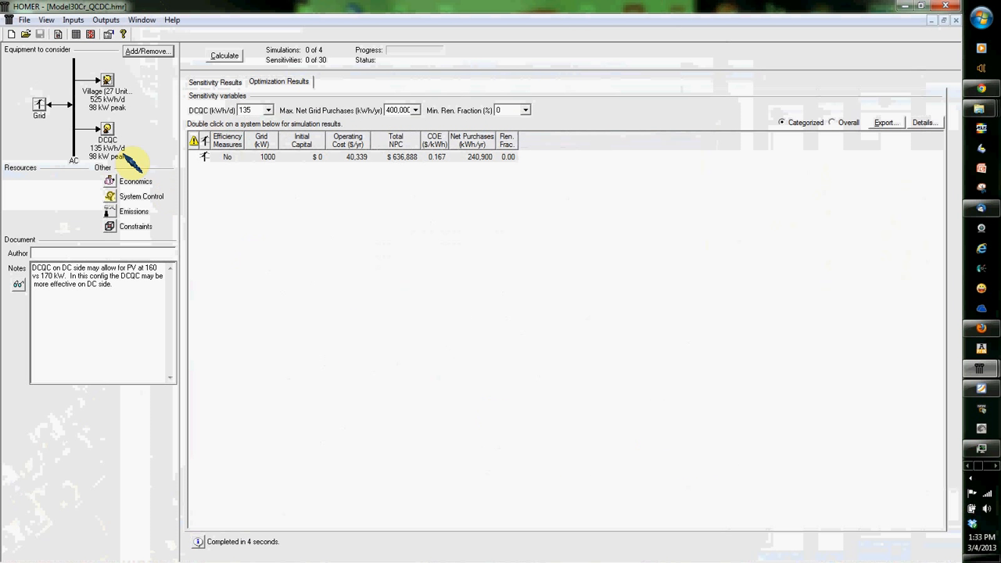
# Step: Inspect the DCQC load's inputs, including the sensitivity values and link options of its scaled annual average, and discard any sensitivity changes
pyautogui.doubleClick(108, 132)
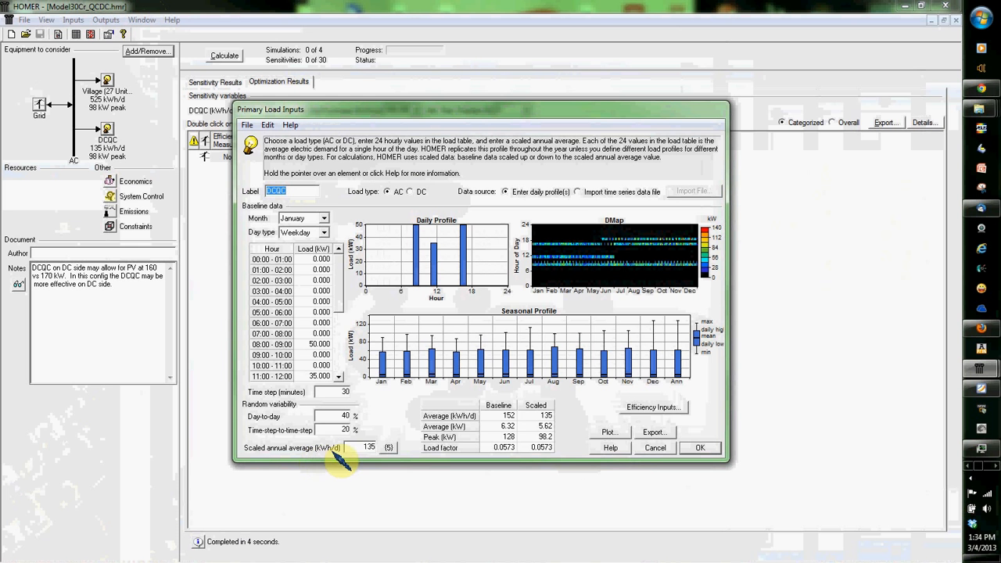
pyautogui.click(386, 447)
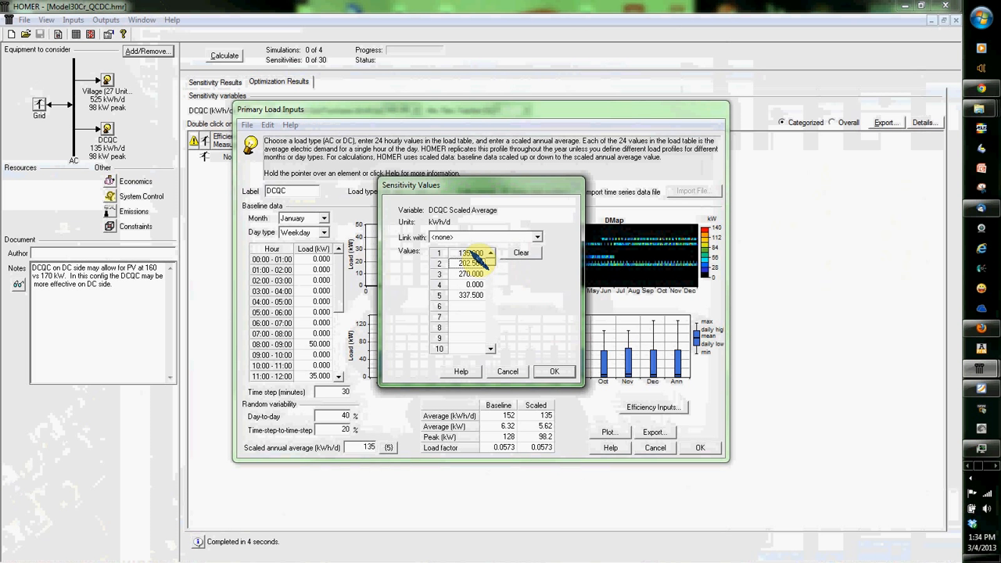
pyautogui.click(468, 265)
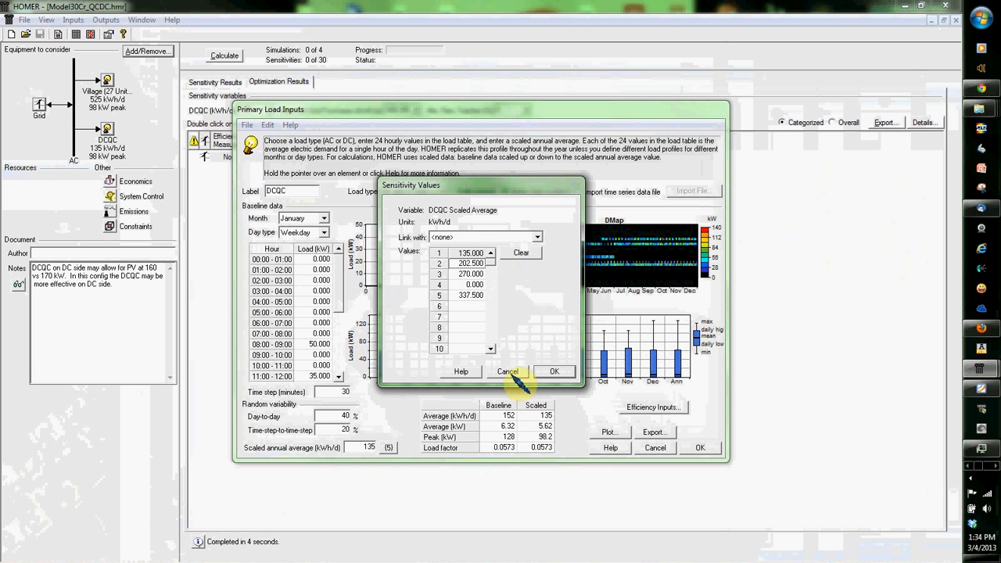
pyautogui.click(529, 238)
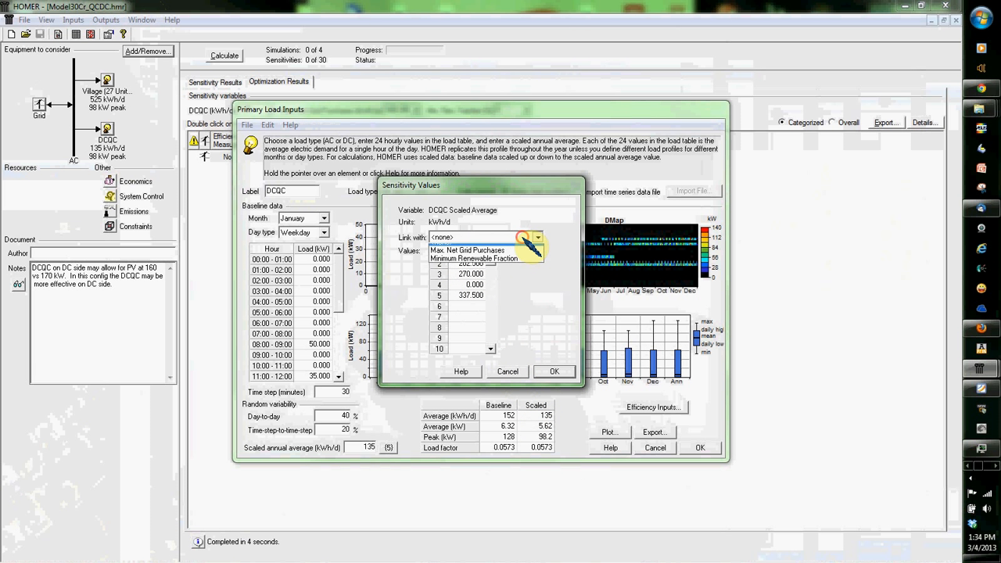
pyautogui.click(532, 247)
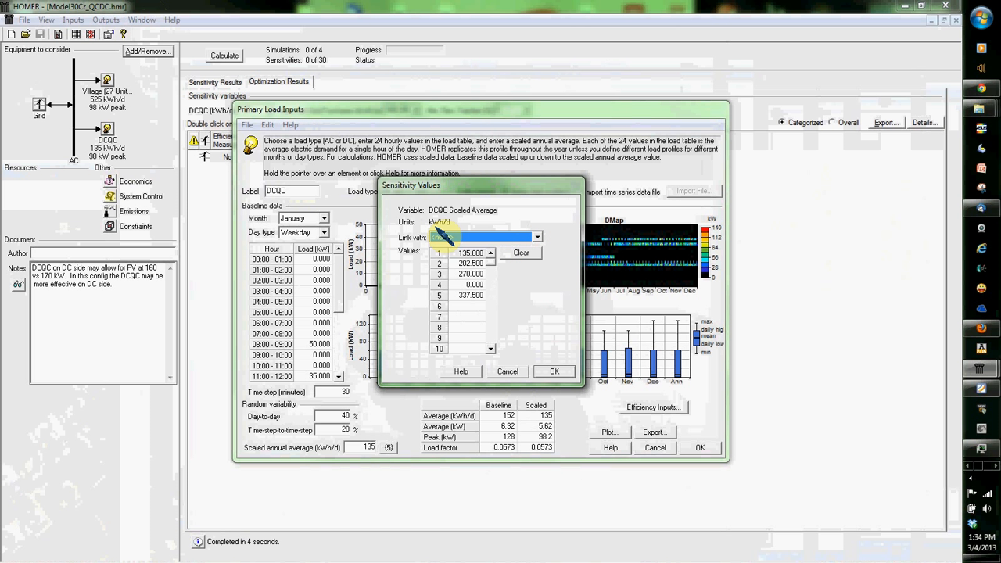
pyautogui.click(486, 236)
pyautogui.click(488, 236)
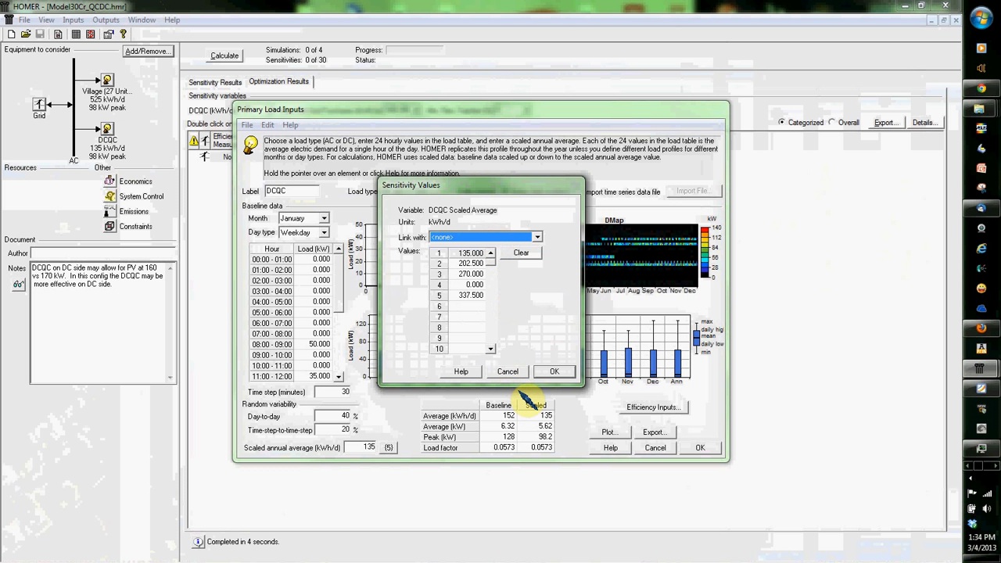
pyautogui.click(510, 369)
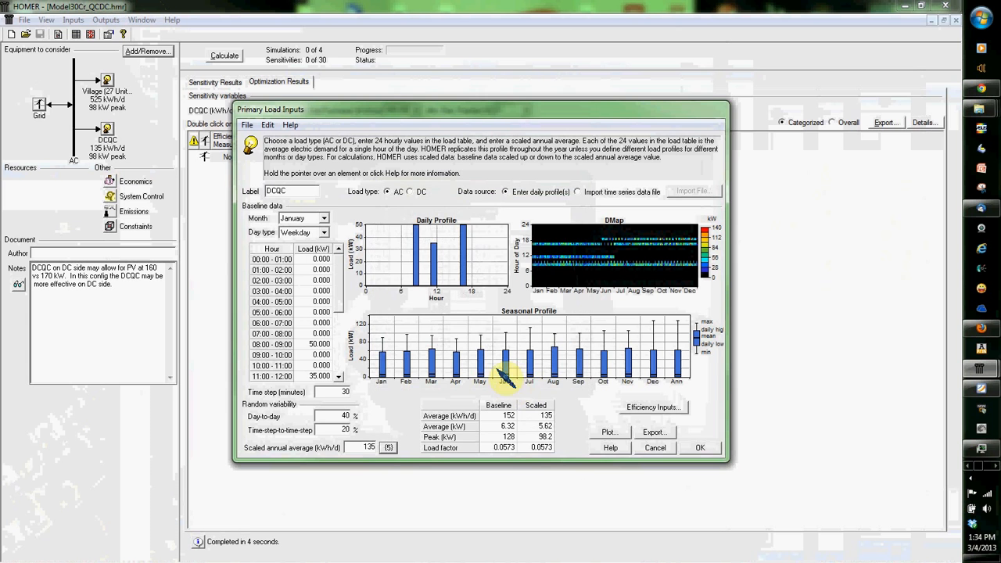
# Step: Examine the DCQC load's hourly, monthly, DMap and daily profile plots, then close the plots and the load inputs
pyautogui.click(609, 432)
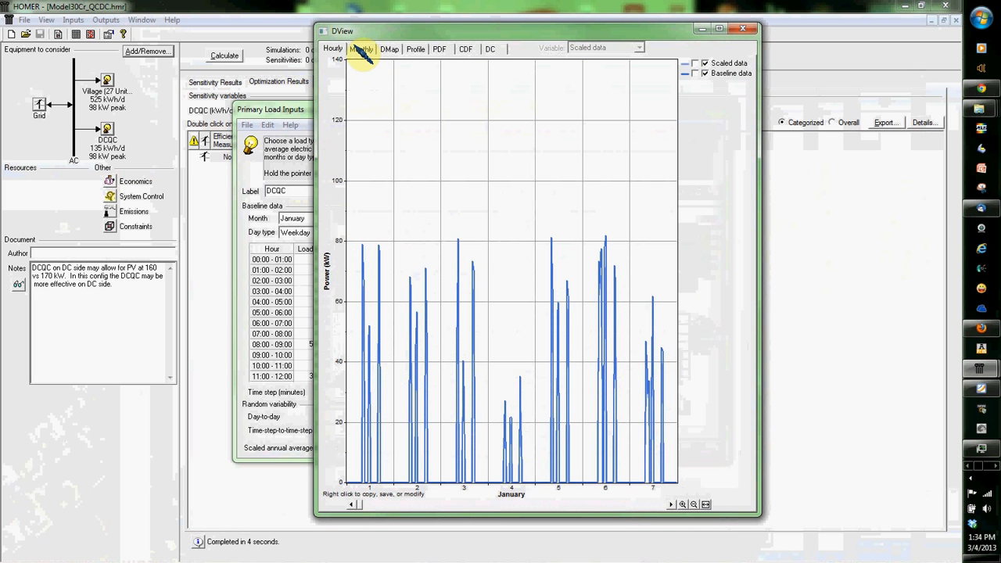
pyautogui.click(362, 50)
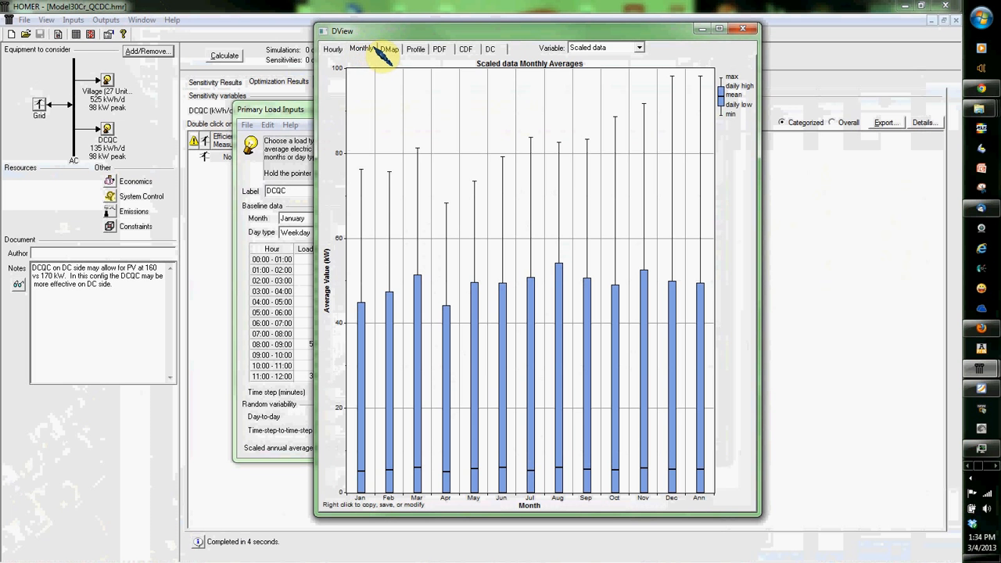
pyautogui.click(390, 49)
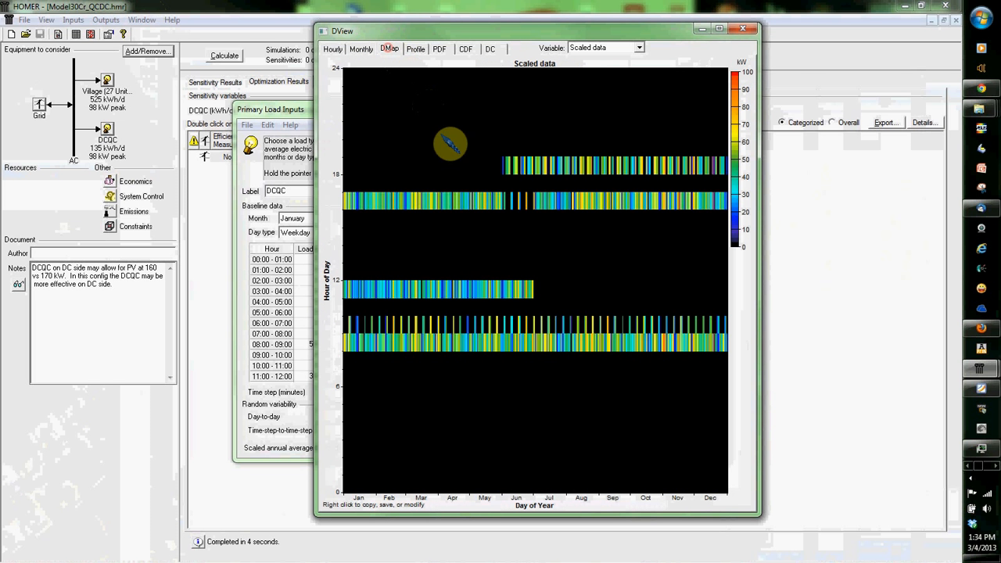
pyautogui.click(415, 49)
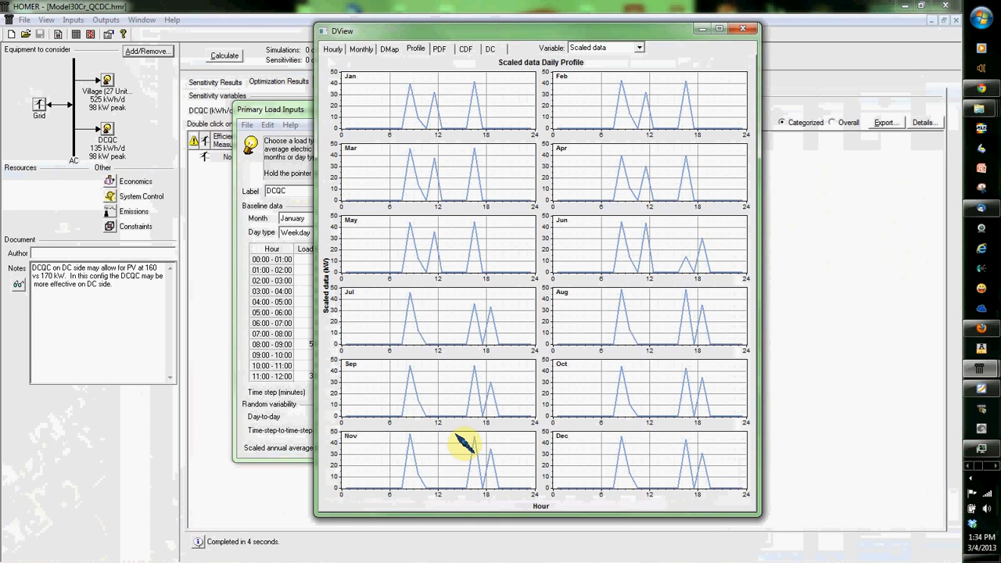
pyautogui.moveTo(583, 33); pyautogui.dragTo(698, 25)
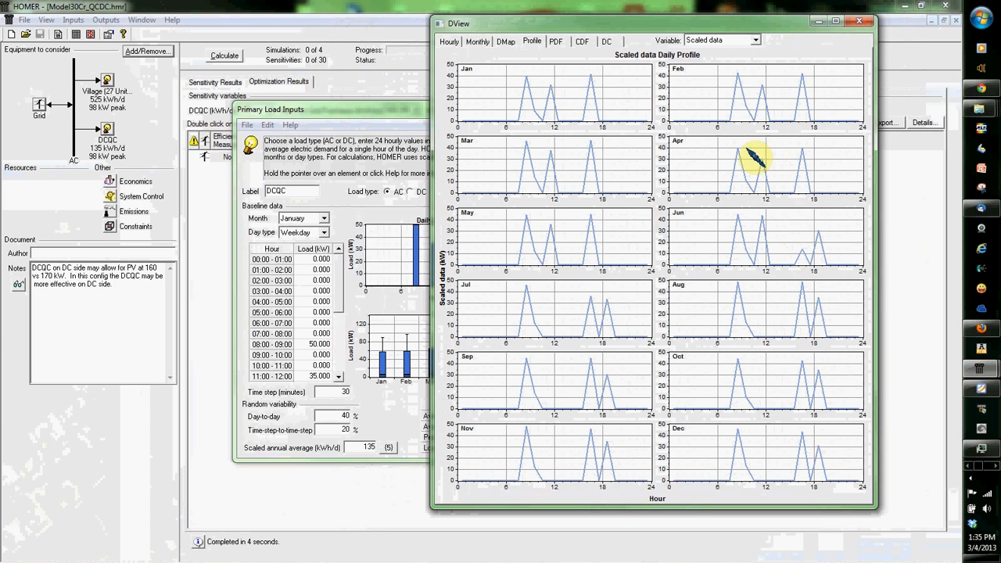
pyautogui.click(860, 22)
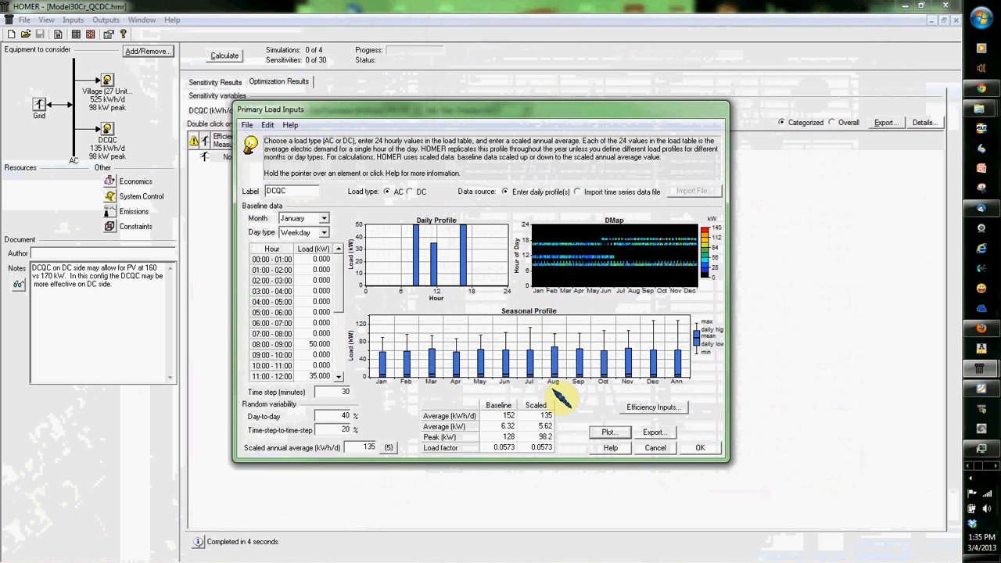
pyautogui.click(704, 449)
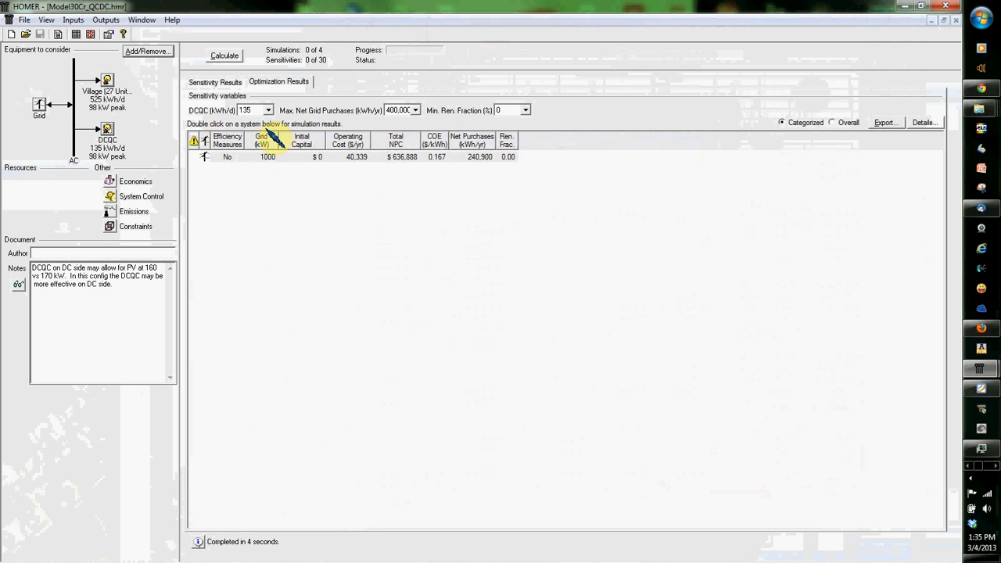
# Step: View the optimal system type graph in the sensitivity results, then return to the optimization results
pyautogui.click(239, 83)
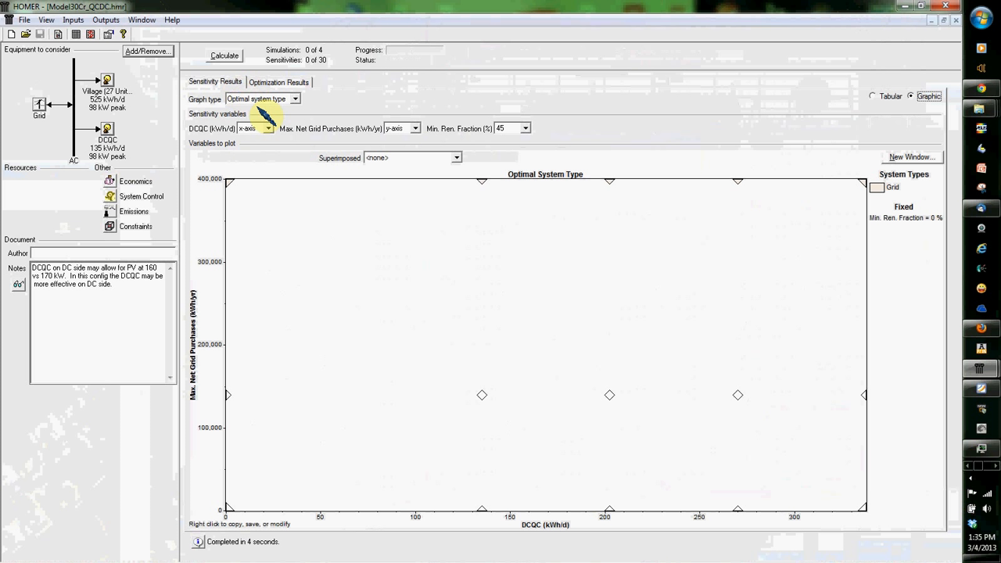
pyautogui.click(285, 82)
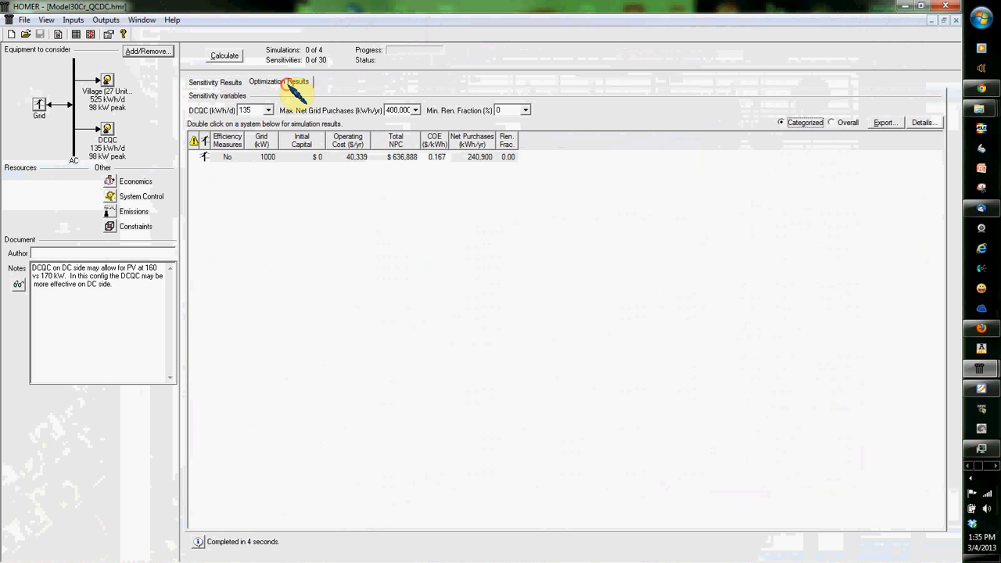
# Step: Review the system constraints and the sensitivity values of the minimum renewable fraction, then leave the constraints without saving changes
pyautogui.click(121, 227)
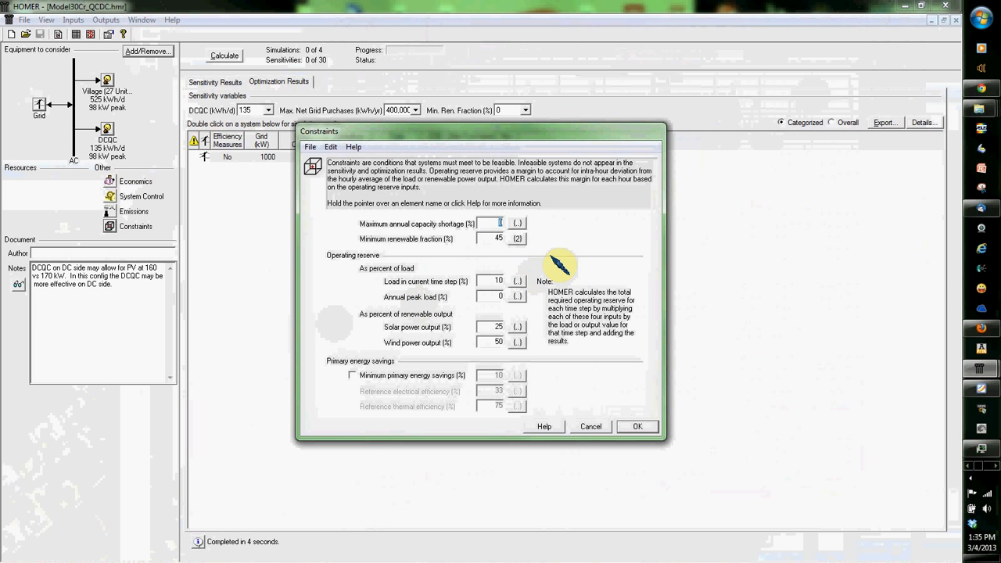
pyautogui.click(518, 240)
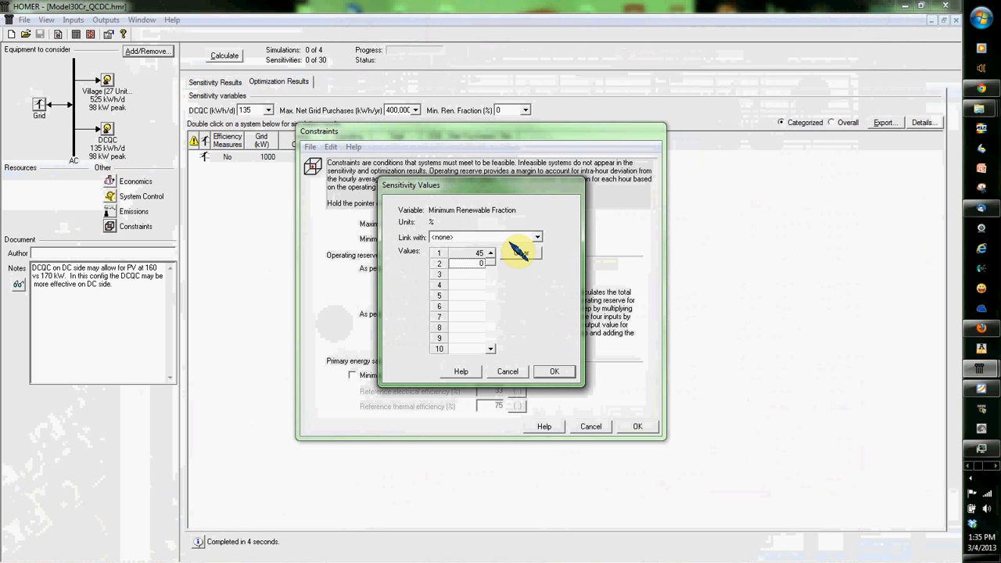
pyautogui.click(561, 371)
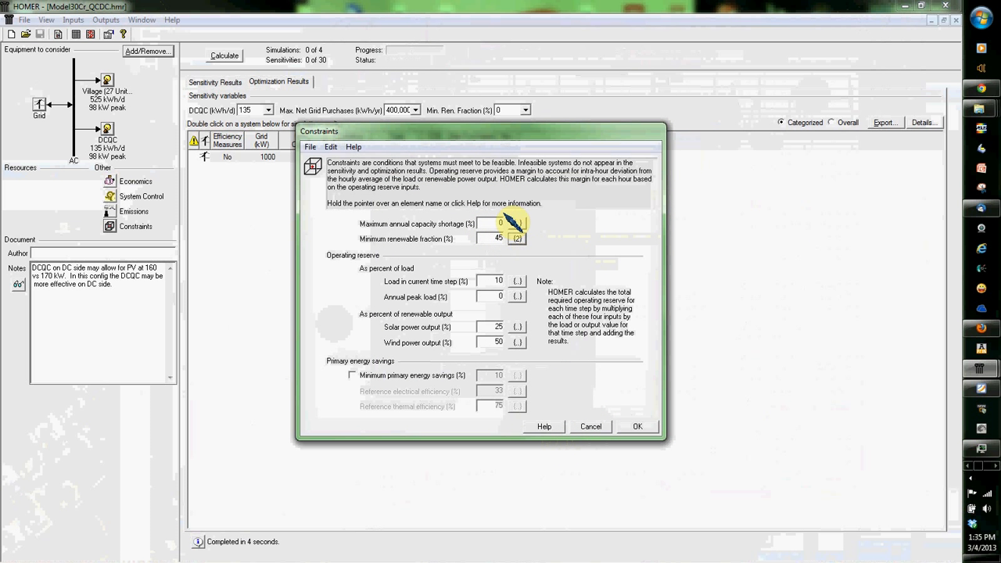
pyautogui.click(596, 428)
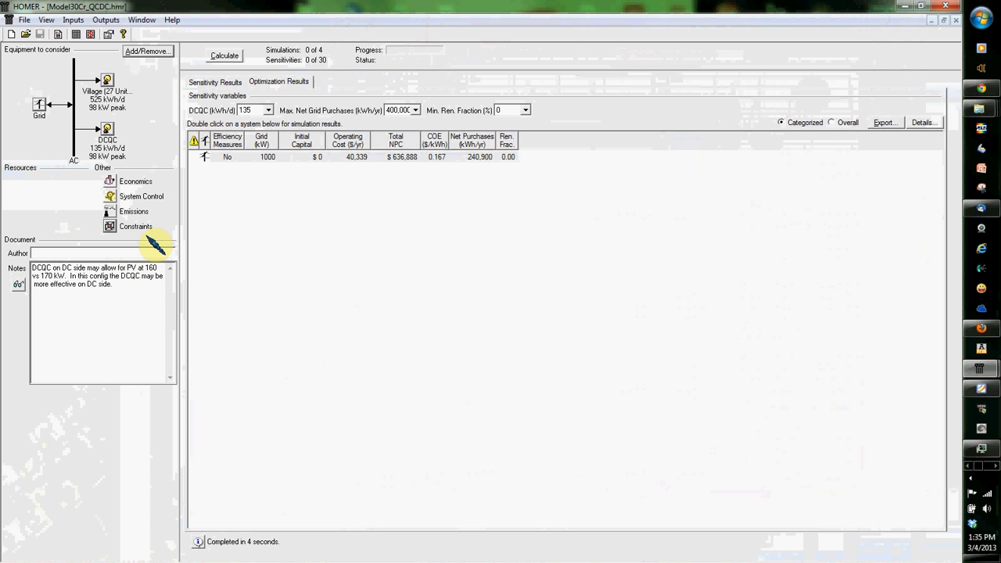
# Step: Examine the grid-only system's simulation results, covering cost summary, cash flow, electrical, emissions and time series, then close them
pyautogui.click(350, 160)
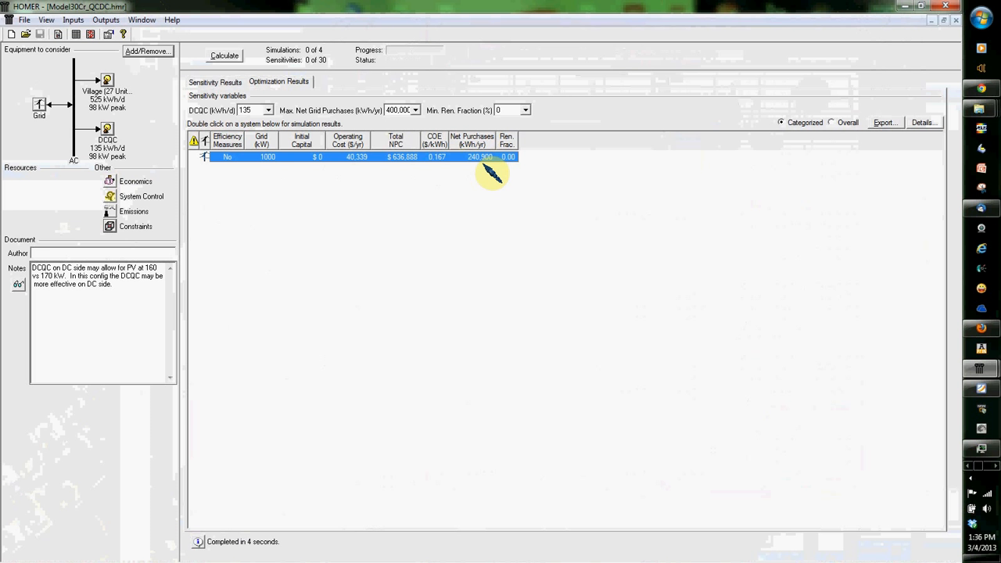
pyautogui.doubleClick(483, 159)
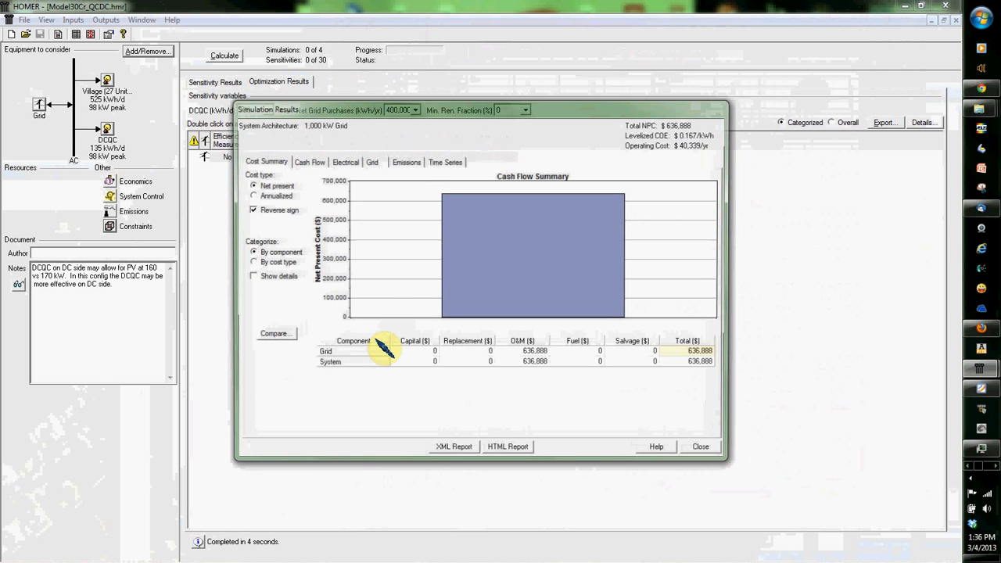
pyautogui.click(307, 161)
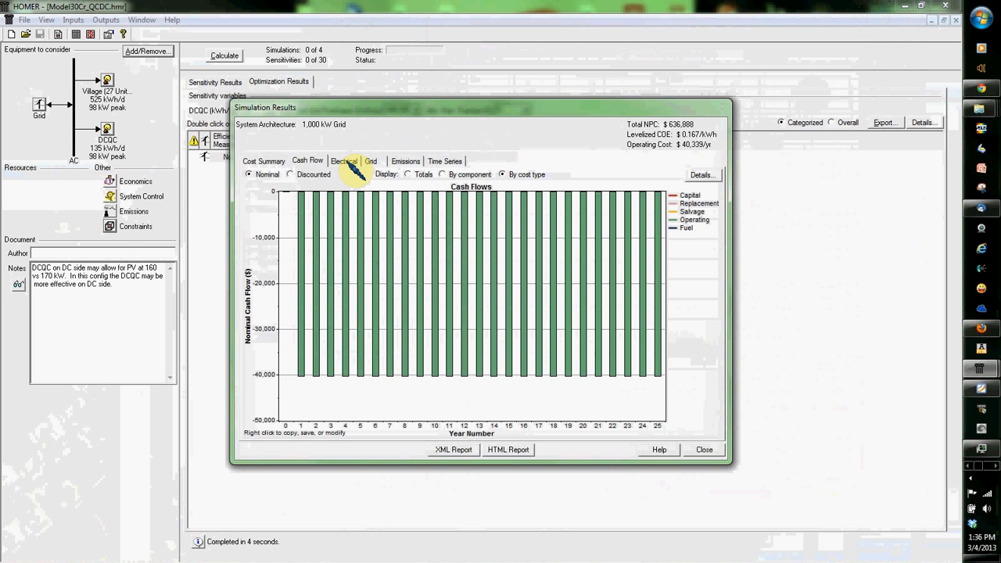
pyautogui.click(344, 160)
pyautogui.click(405, 161)
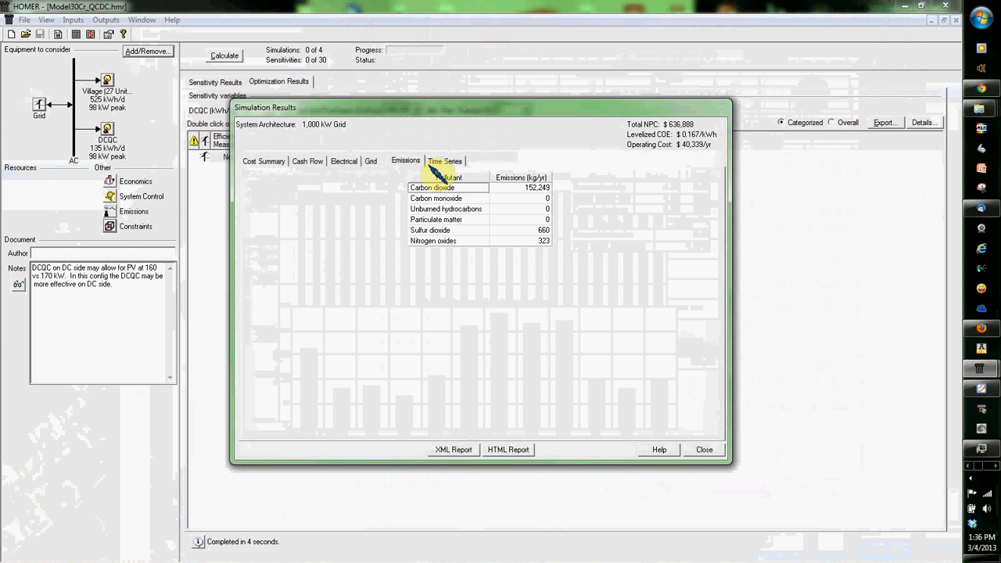
pyautogui.click(442, 161)
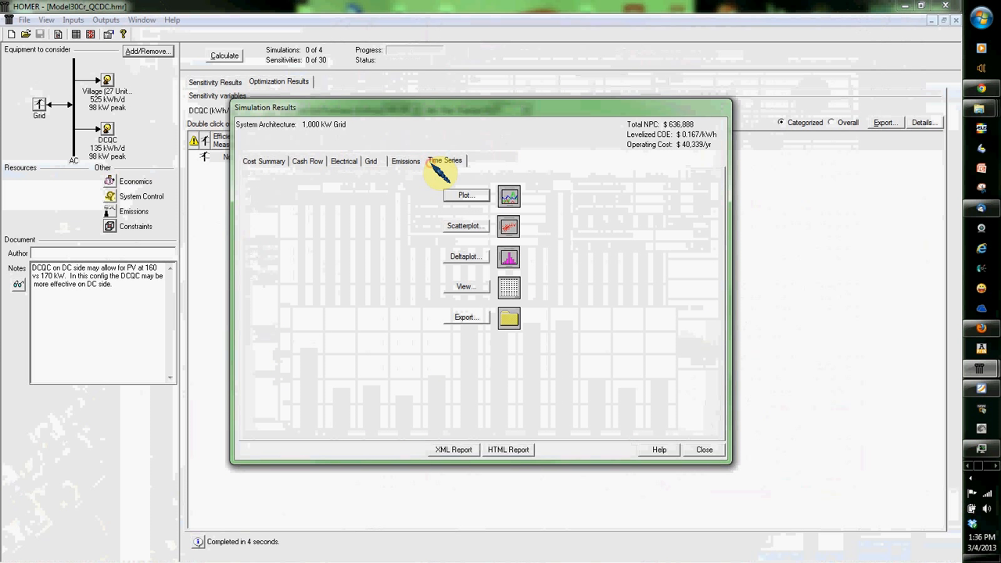
pyautogui.click(696, 444)
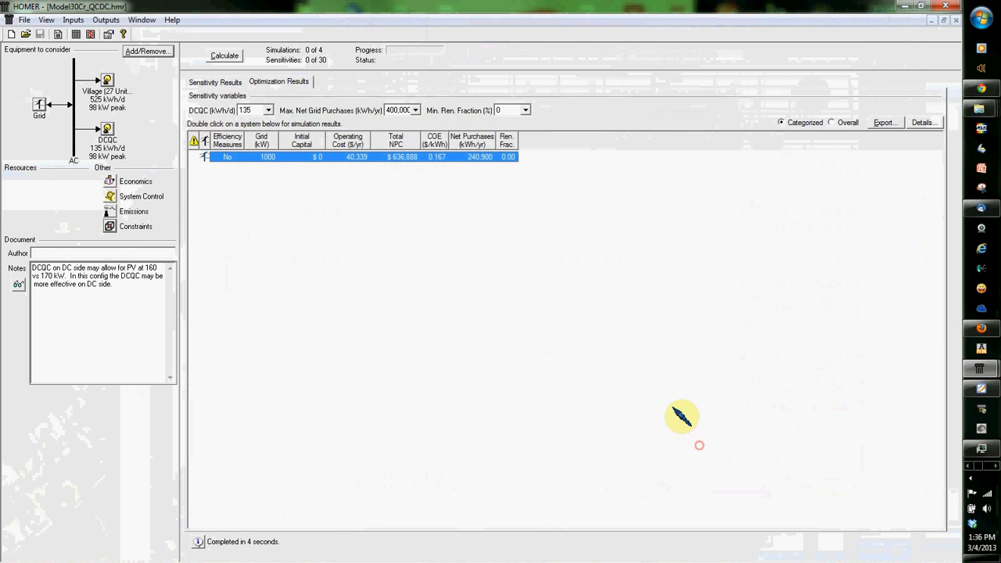
# Step: Switch to the Model30Cr_PV125_QCDC.hmr model and show its sensitivity results as an optimal system type graph
pyautogui.click(141, 21)
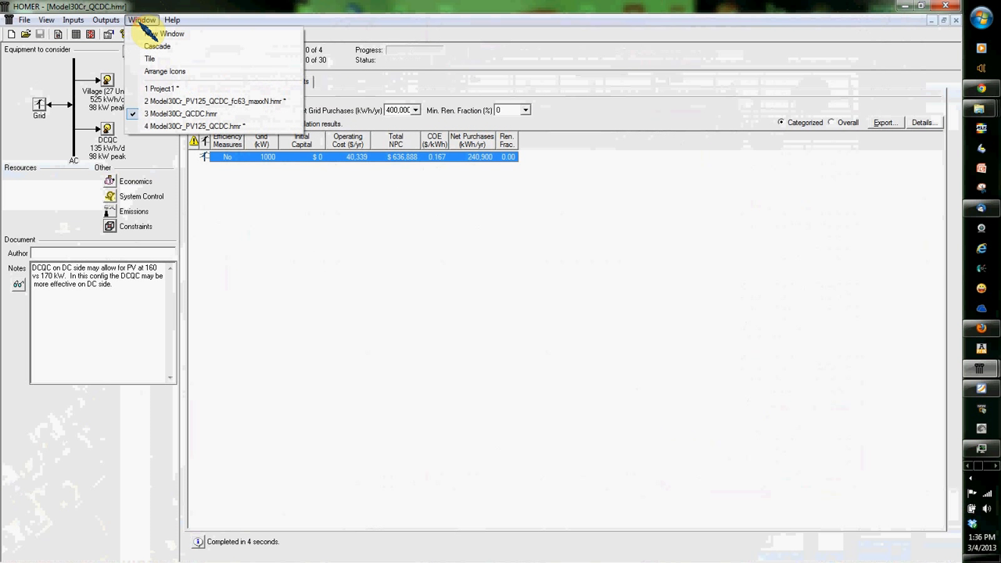
pyautogui.click(163, 127)
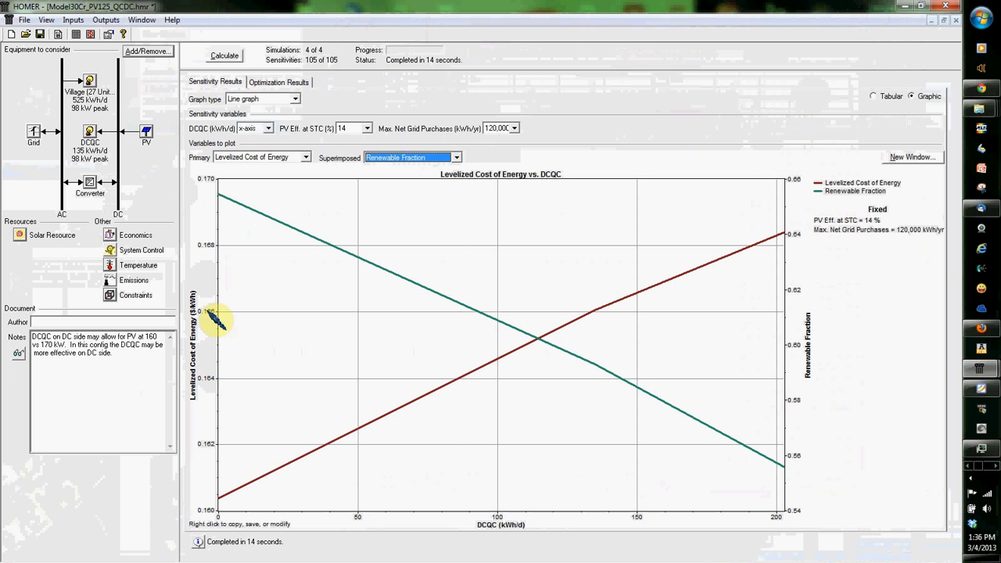
pyautogui.click(239, 99)
pyautogui.click(243, 110)
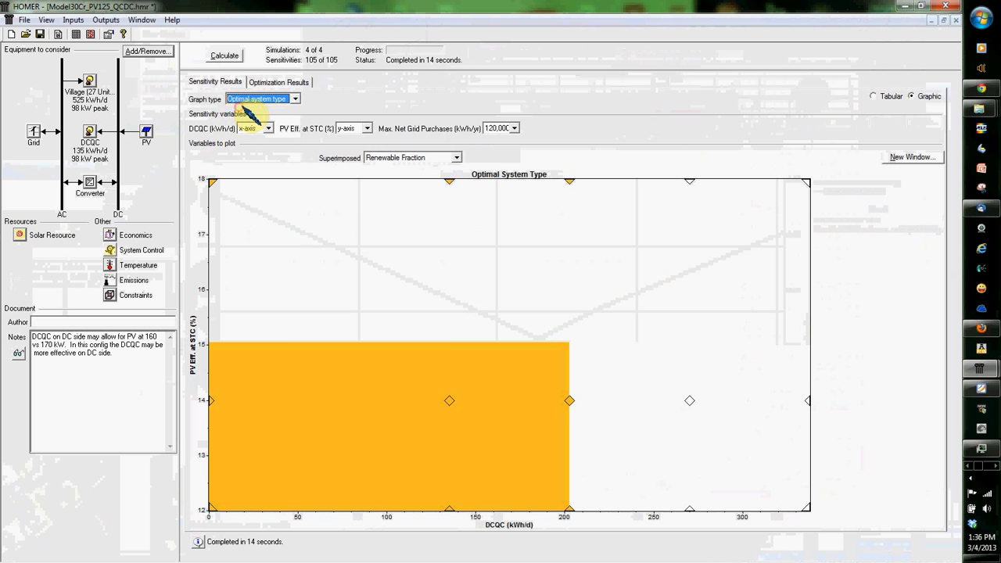
pyautogui.click(270, 83)
pyautogui.click(233, 86)
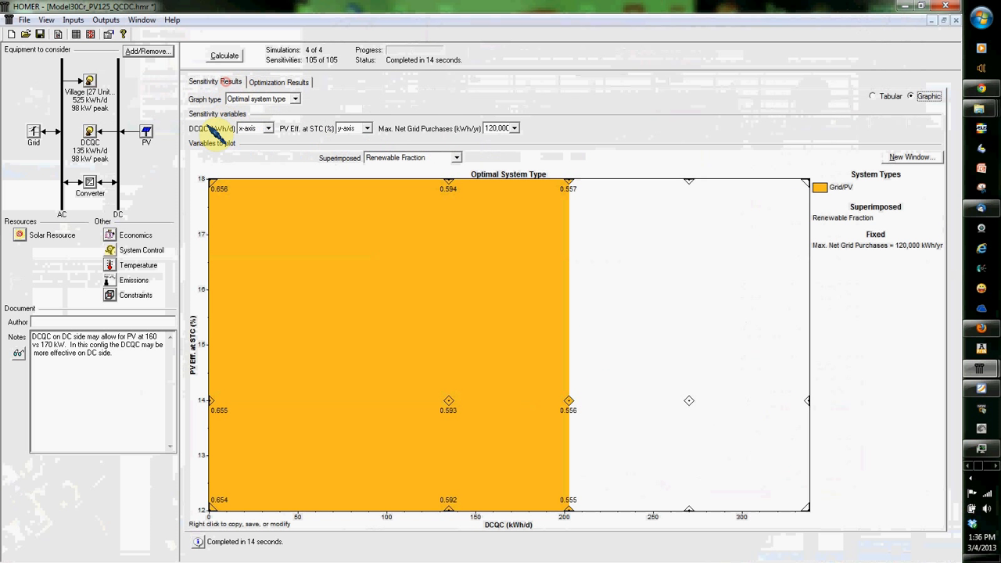
# Step: Open the PV inputs and consult the overhead village photo Fig1_B2VillageOverhead.jpg, then return to the PV inputs
pyautogui.click(146, 131)
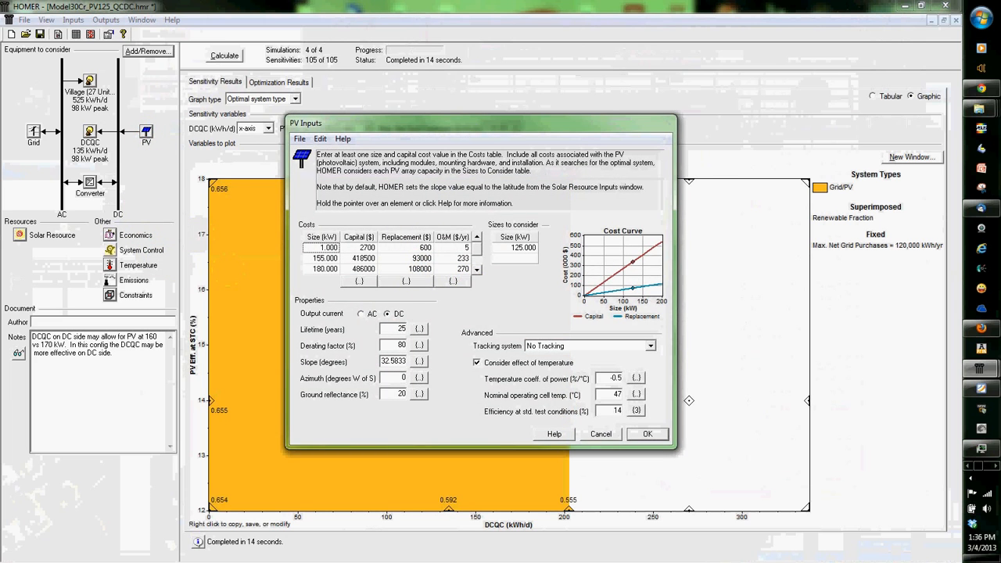
pyautogui.moveTo(0, 97); pyautogui.dragTo(680, 84)
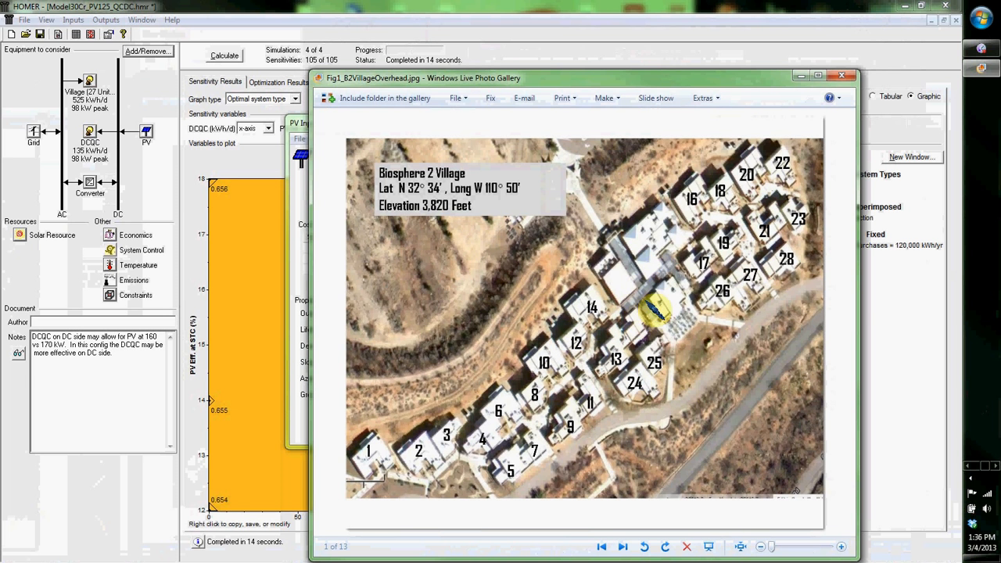
pyautogui.moveTo(770, 83); pyautogui.dragTo(0, 81)
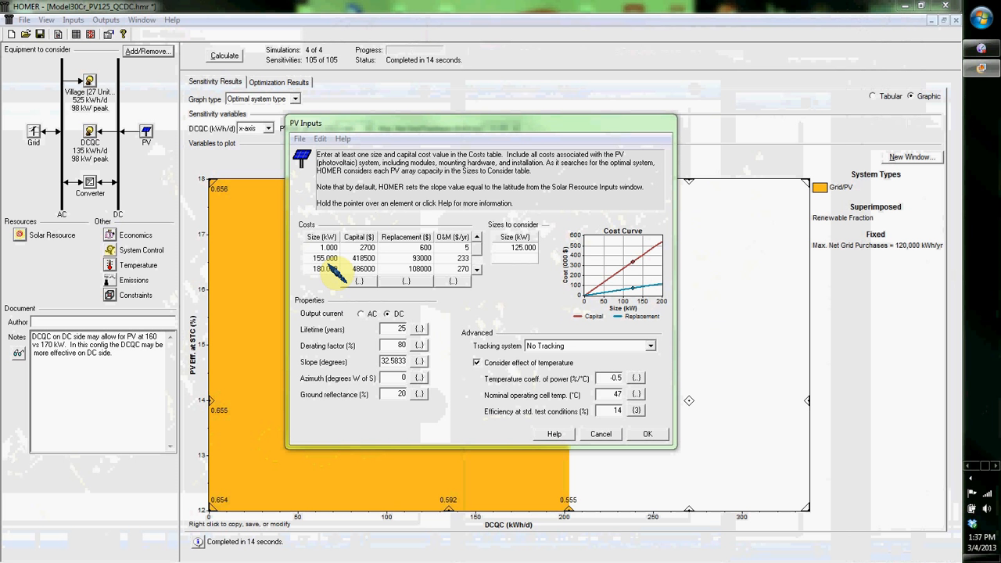
# Step: Review the PV cost table and the sensitivity values of the efficiency at standard test conditions, then close the PV inputs
pyautogui.moveTo(474, 245)
pyautogui.mouseDown()
pyautogui.moveTo(475, 256)
pyautogui.moveTo(474, 246)
pyautogui.mouseUp()
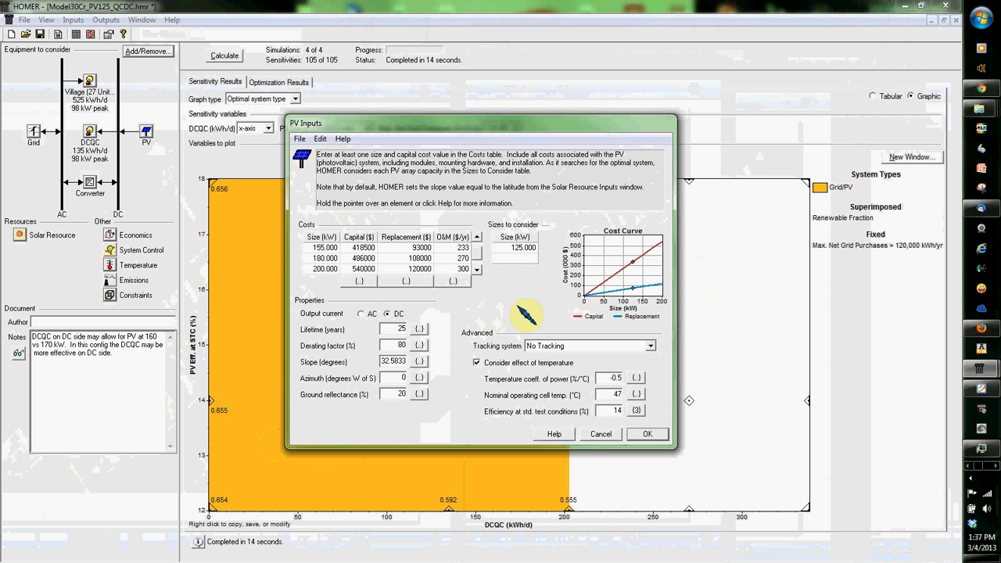
pyautogui.click(636, 410)
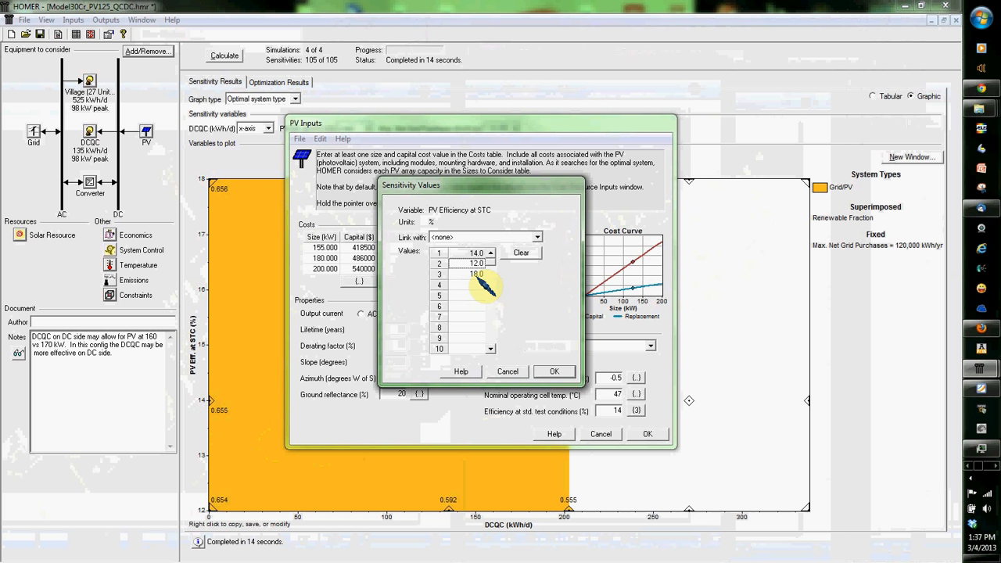
pyautogui.click(555, 373)
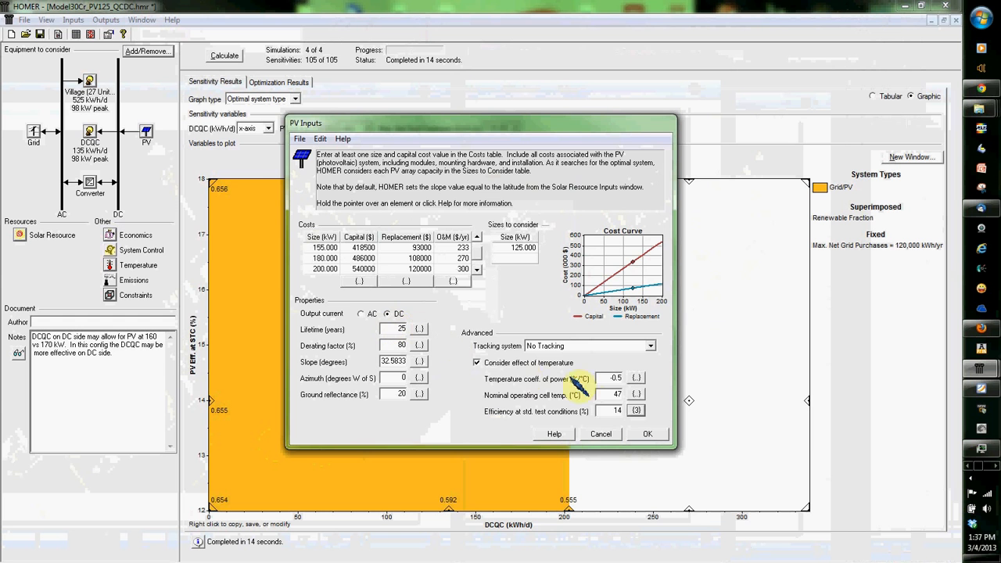
pyautogui.click(648, 435)
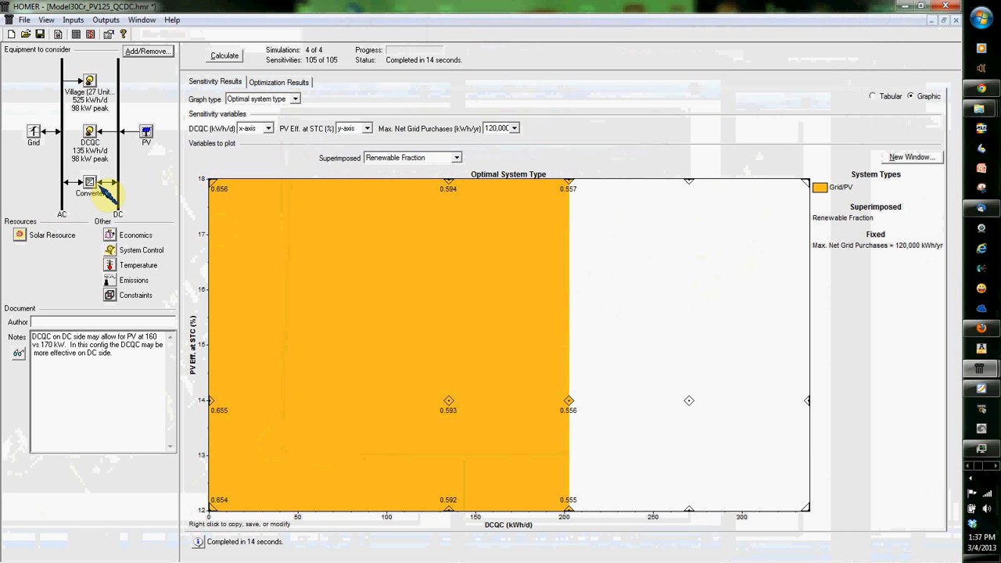
# Step: Review all rows of the converter's cost table along with its inverter and rectifier inputs, then close the converter inputs
pyautogui.click(90, 186)
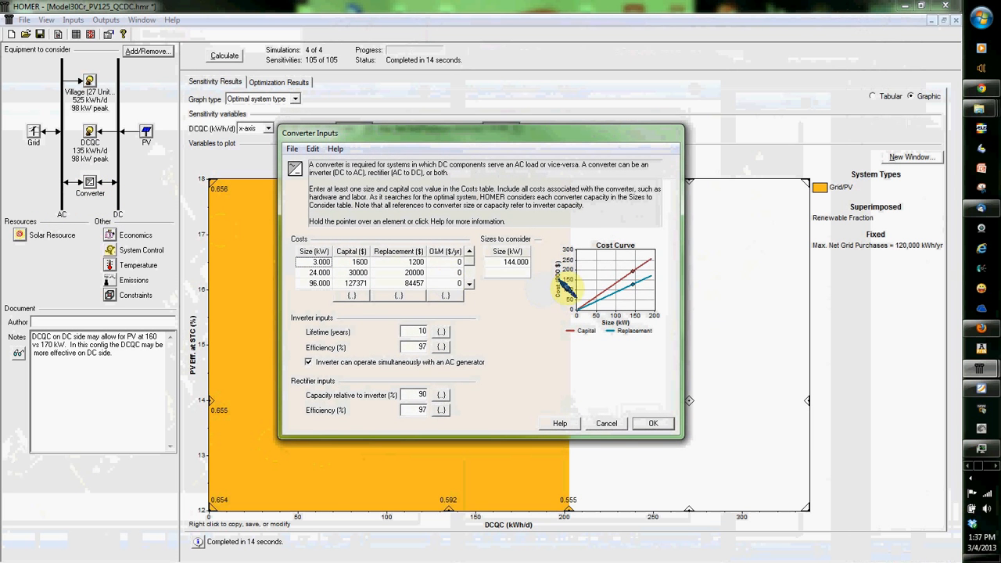
pyautogui.click(470, 284)
pyautogui.click(469, 284)
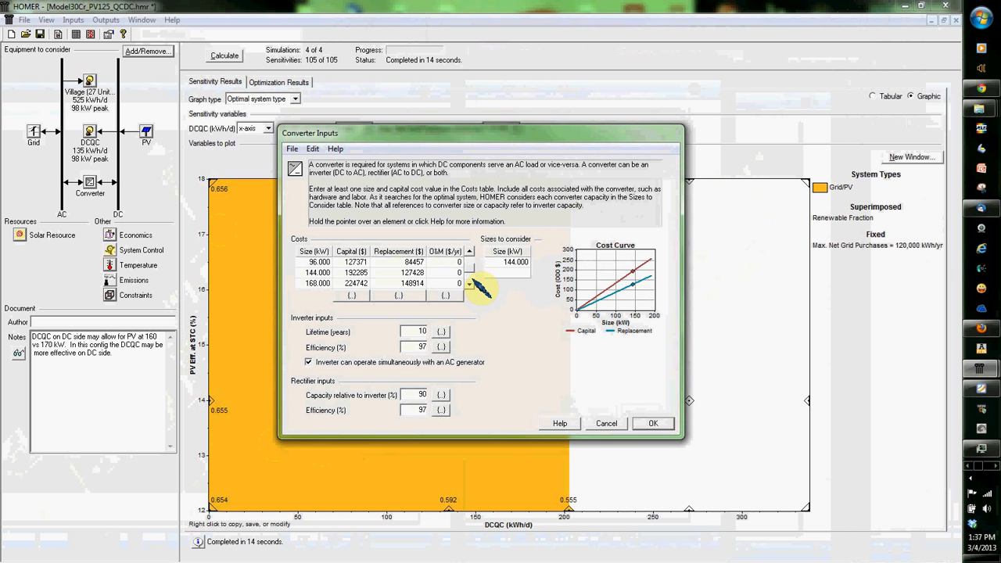
pyautogui.click(470, 251)
pyautogui.click(470, 251)
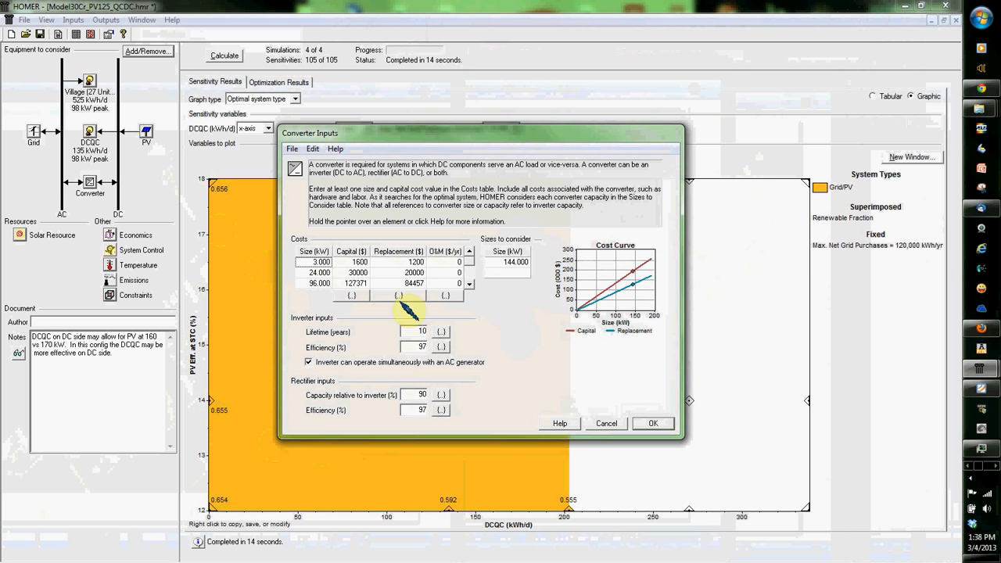
pyautogui.click(365, 271)
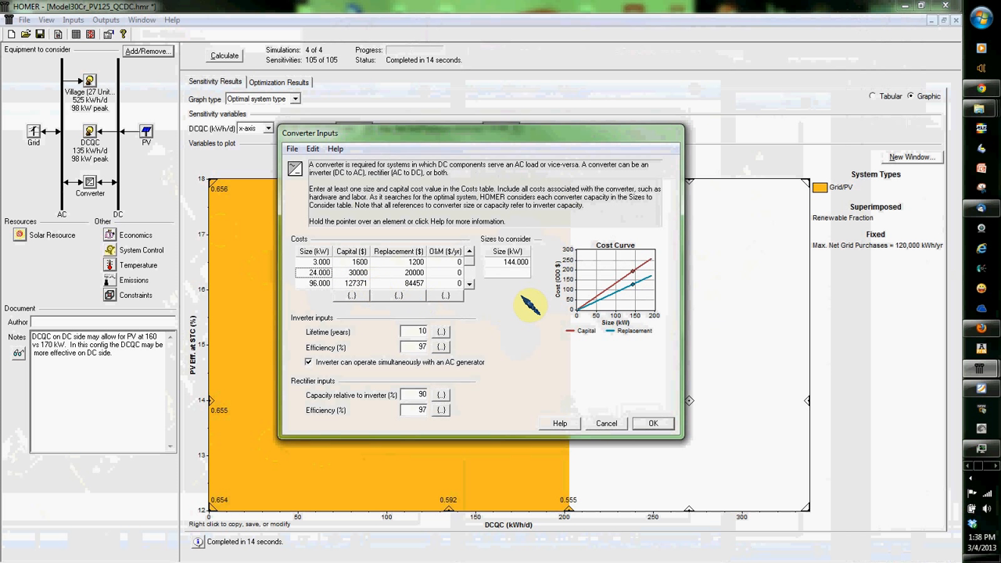
pyautogui.click(470, 284)
pyautogui.click(470, 284)
pyautogui.click(470, 284)
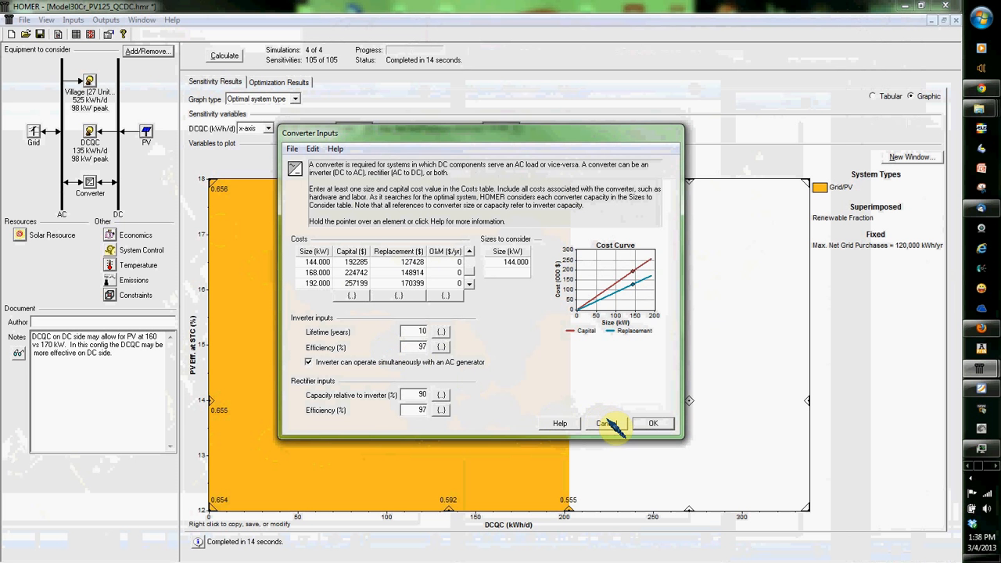
pyautogui.click(653, 423)
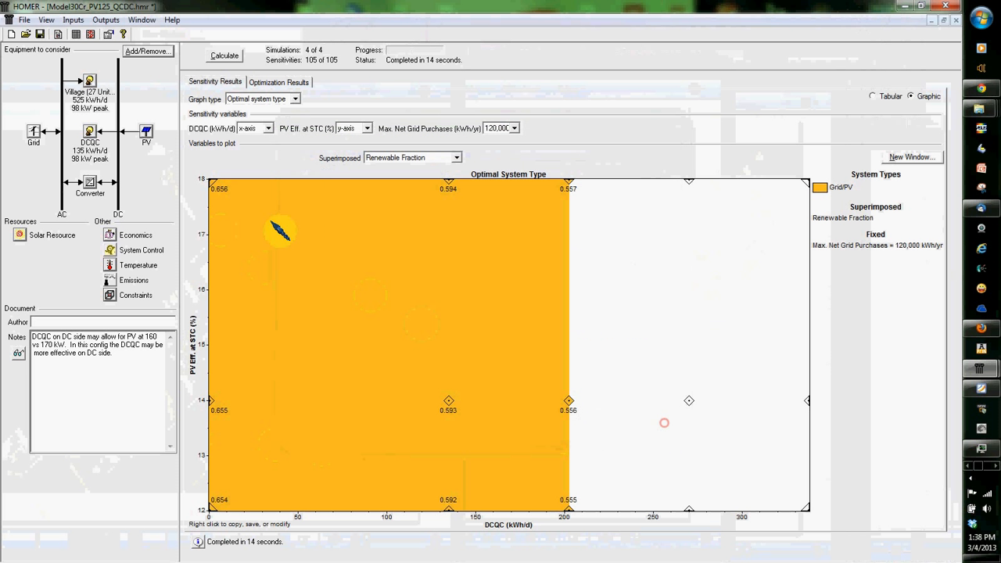
# Step: Review the grid's rate schedule and try assigning the Weekend rate to August morning hours, then select the Weekends time period
pyautogui.click(35, 131)
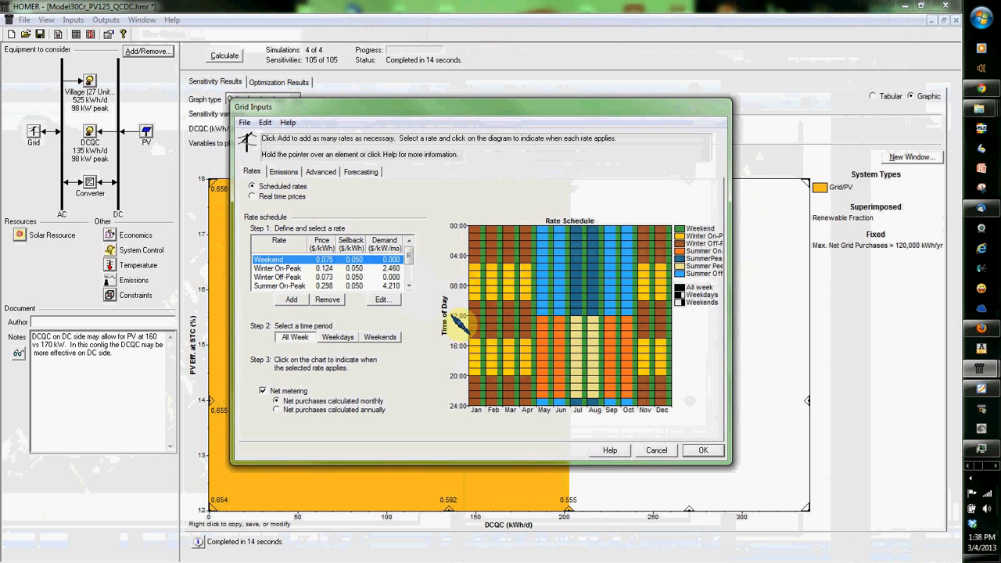
pyautogui.moveTo(408, 258)
pyautogui.mouseDown()
pyautogui.moveTo(408, 267)
pyautogui.moveTo(409, 252)
pyautogui.mouseUp()
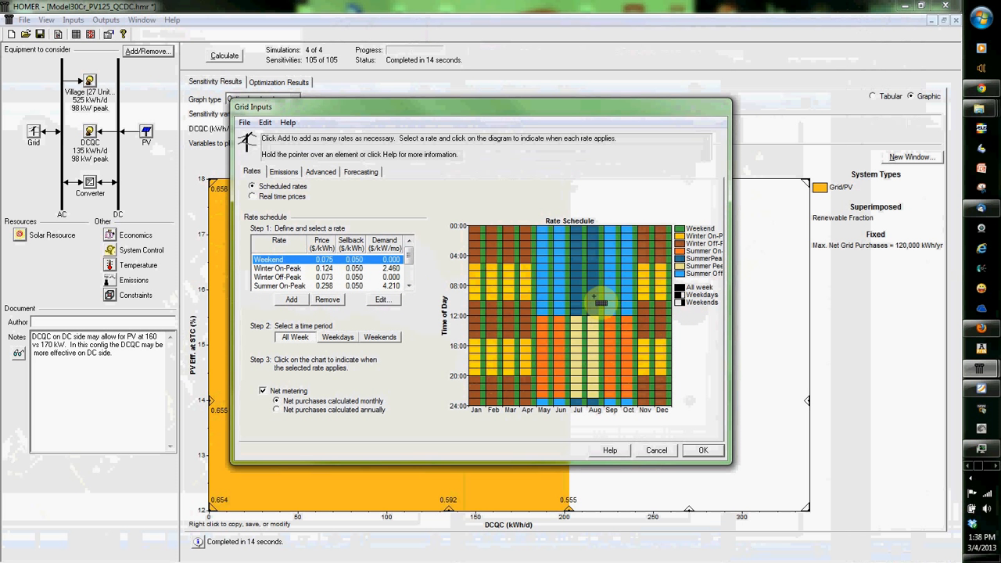
pyautogui.moveTo(593, 270); pyautogui.dragTo(593, 316)
pyautogui.click(338, 337)
pyautogui.click(378, 338)
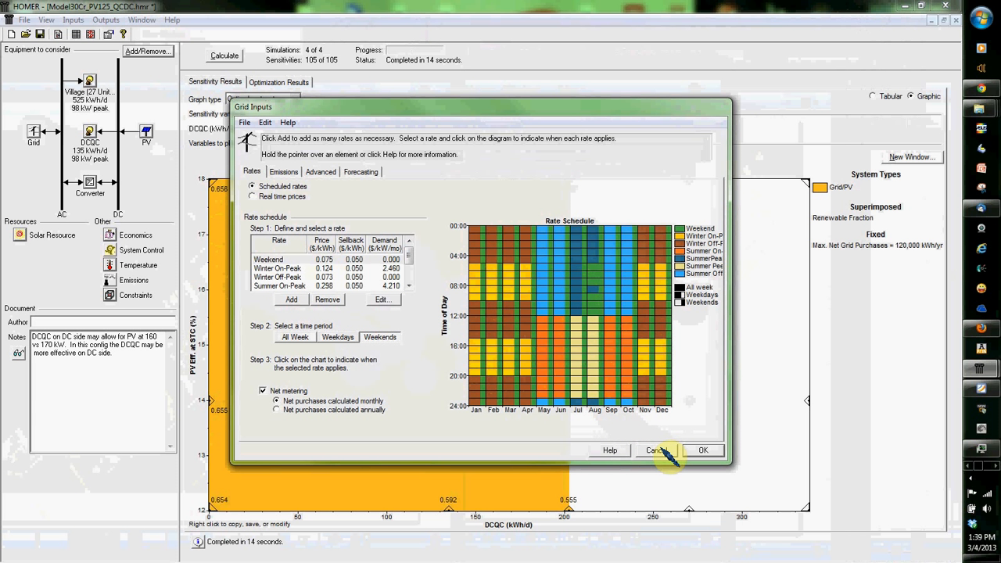
# Step: Check the grid's emissions factors, advanced settings and maximum net grid purchases sensitivity values, then discard all grid input changes
pyautogui.click(287, 172)
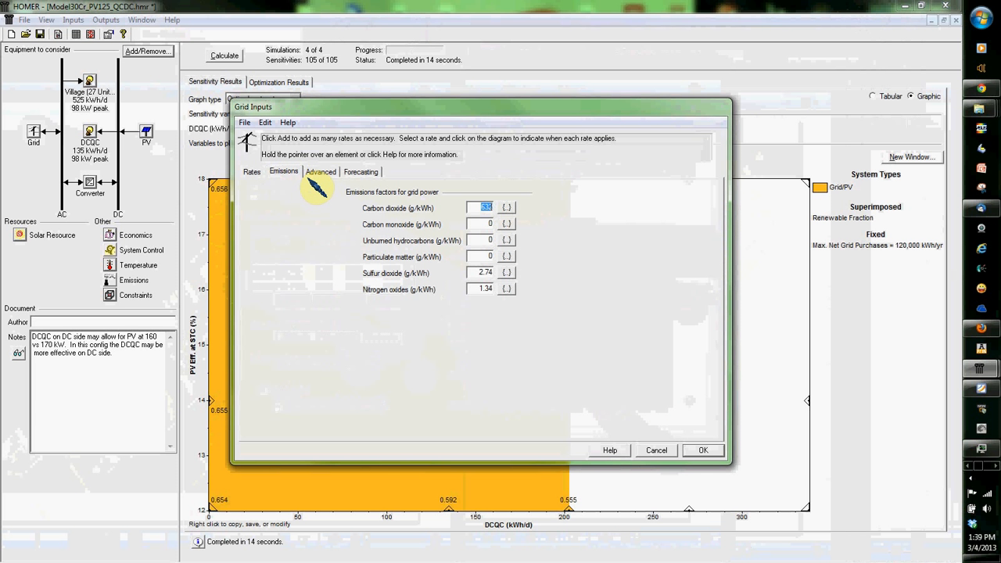
pyautogui.click(317, 173)
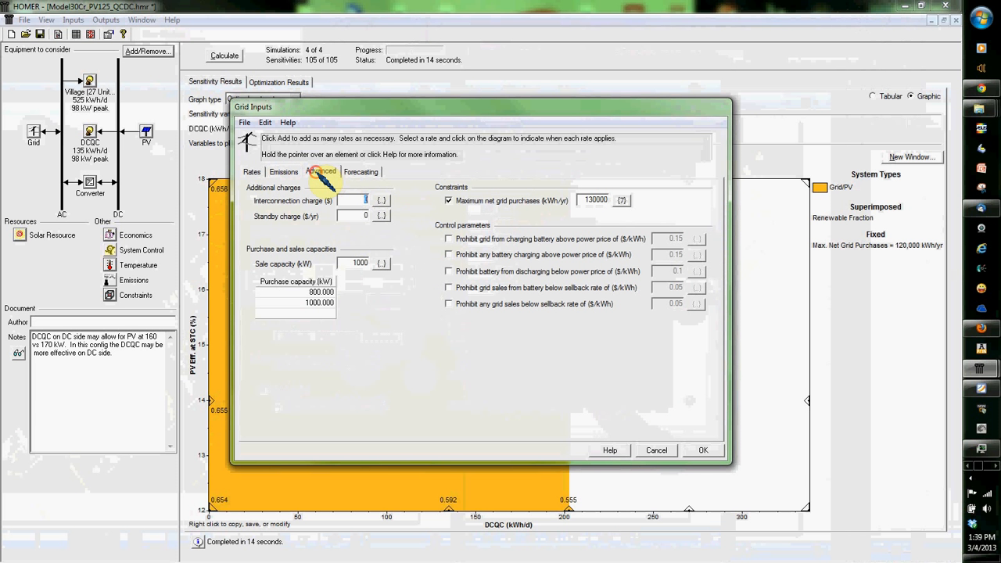
pyautogui.click(622, 201)
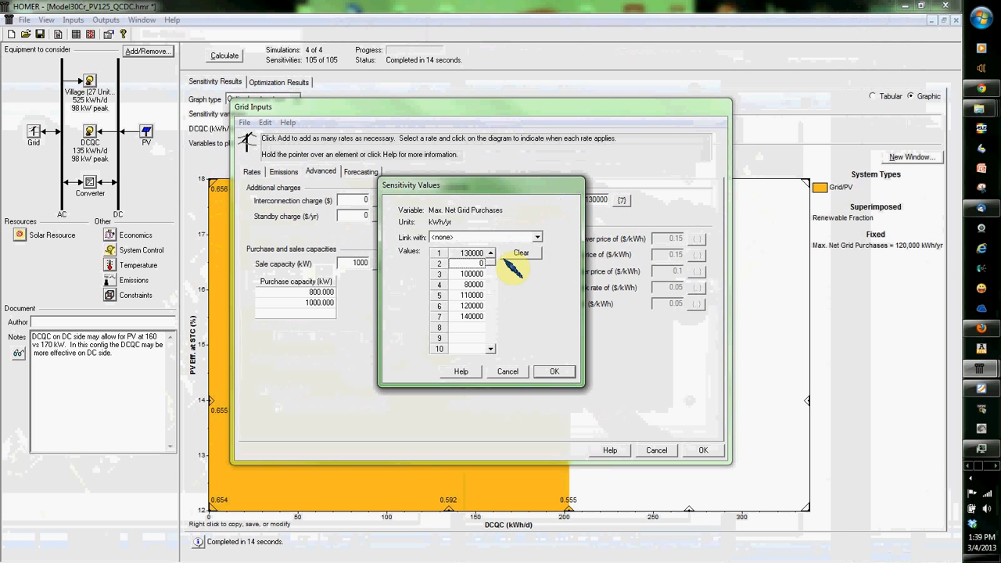
pyautogui.click(508, 371)
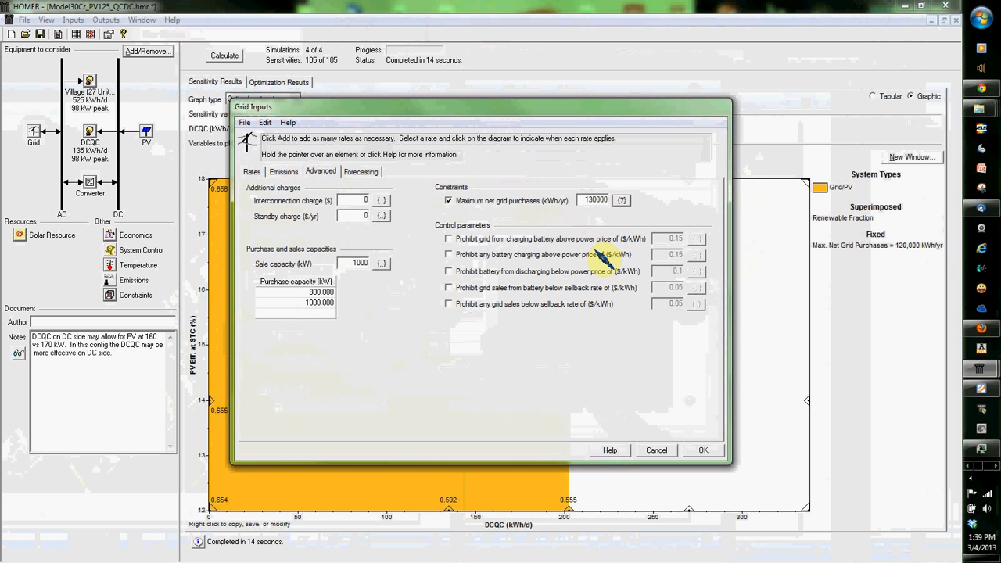
pyautogui.click(657, 451)
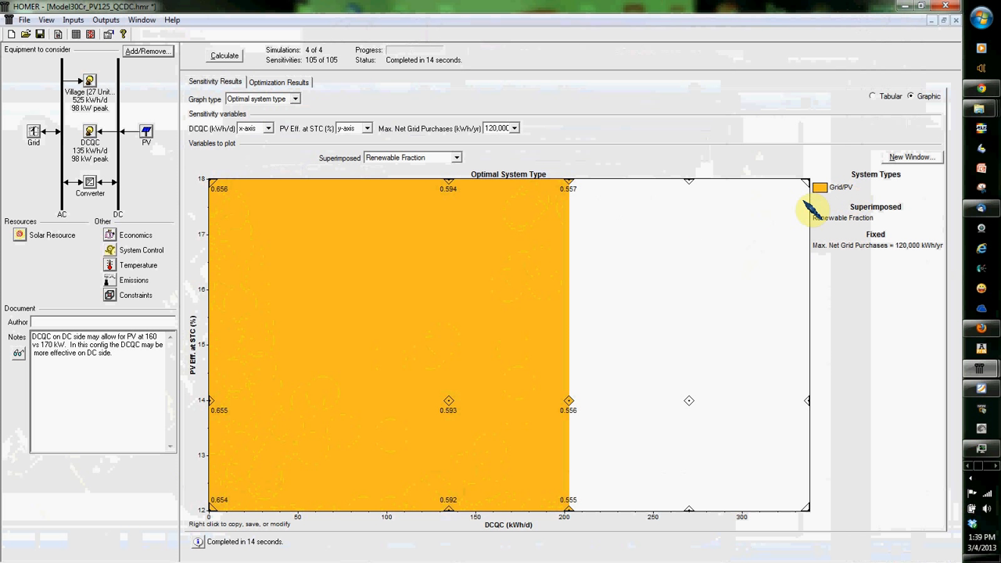
# Step: Compare PV array capacity, grid capacity, levelized cost of energy, net present cost, annualized cost and grid energy cost superimposed on the optimal system type graph
pyautogui.click(411, 159)
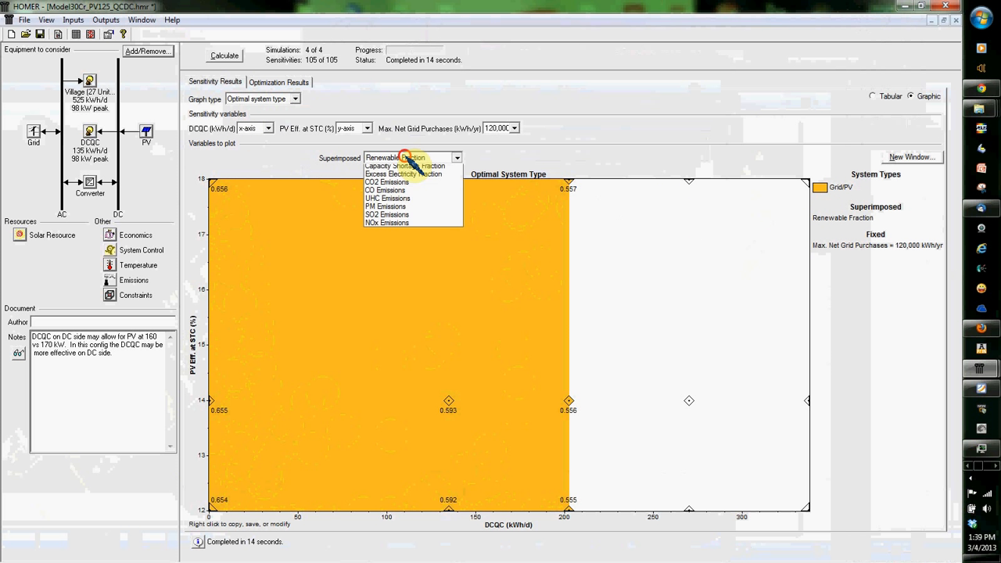
pyautogui.click(407, 185)
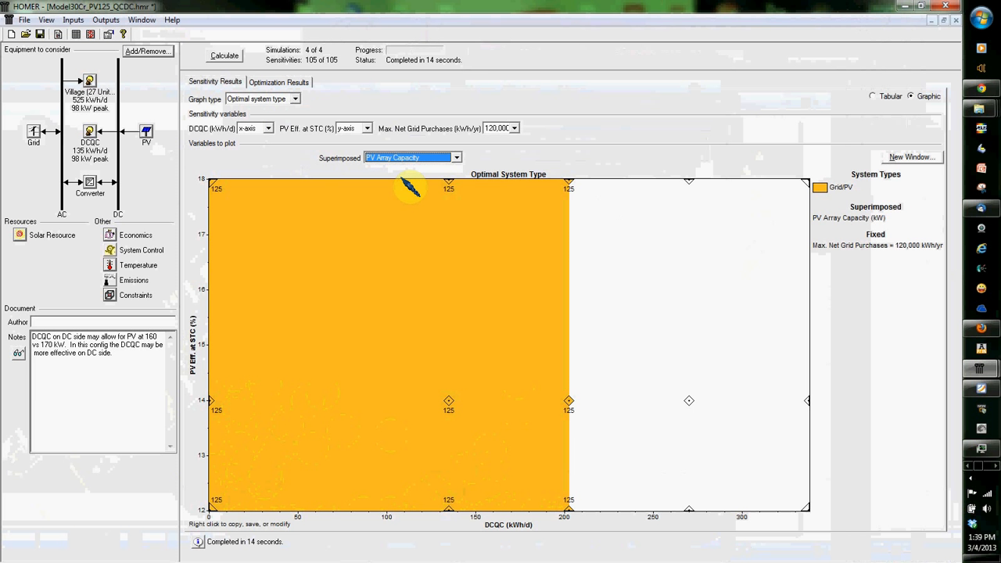
pyautogui.scroll(-1, 402, 179)
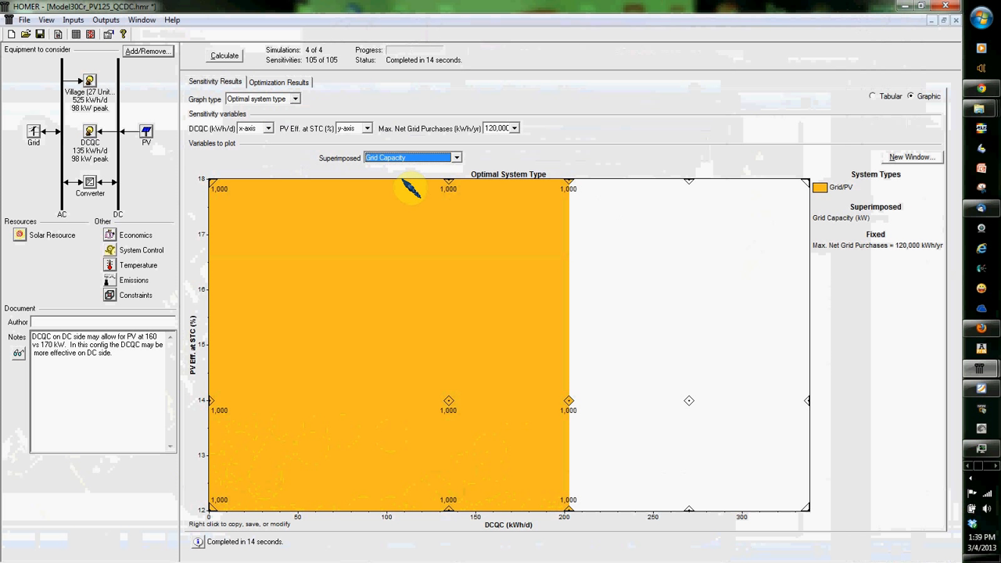
pyautogui.scroll(-1, 410, 188)
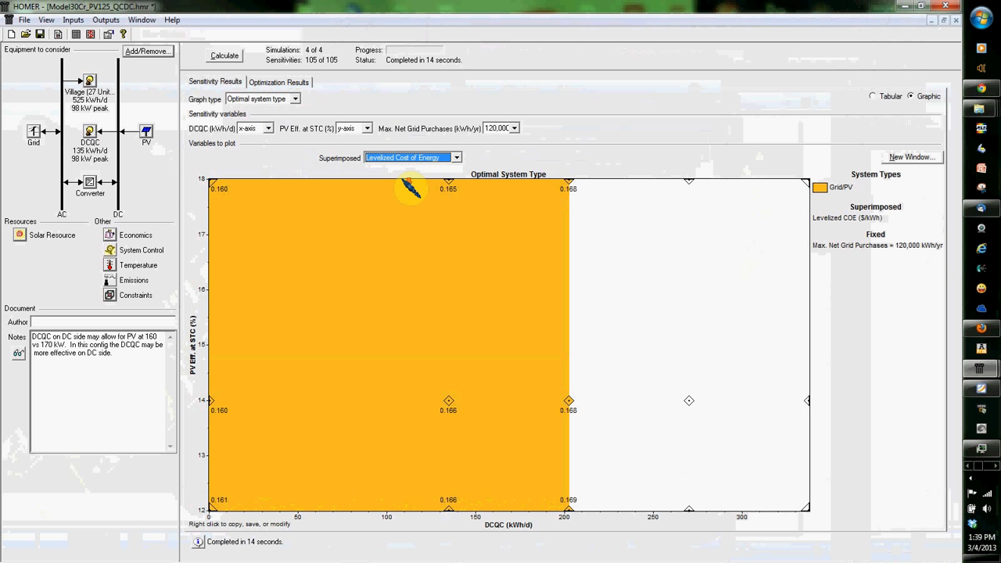
pyautogui.scroll(-1, 410, 188)
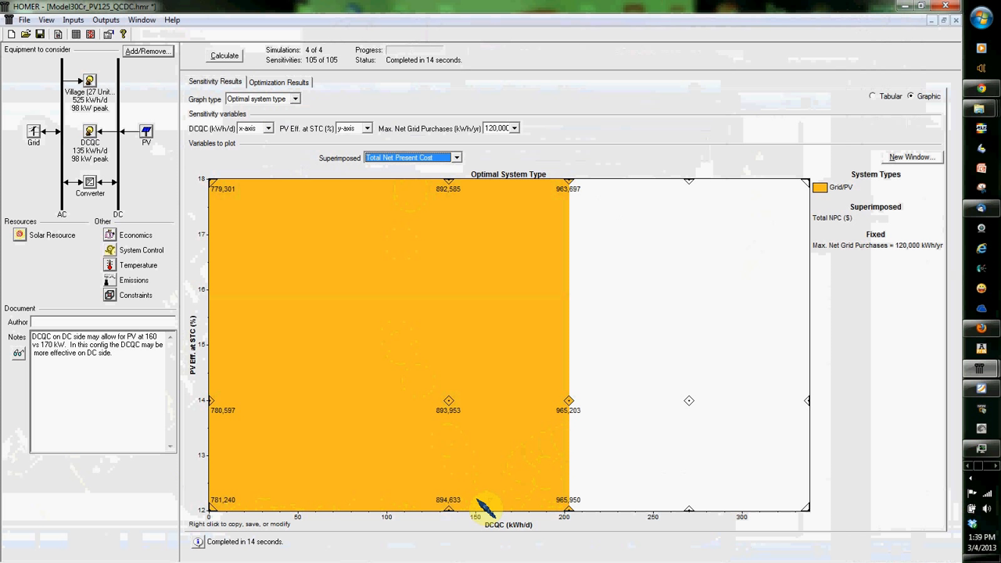
pyautogui.scroll(-1, 462, 383)
pyautogui.scroll(-1, 462, 384)
pyautogui.scroll(-1, 474, 364)
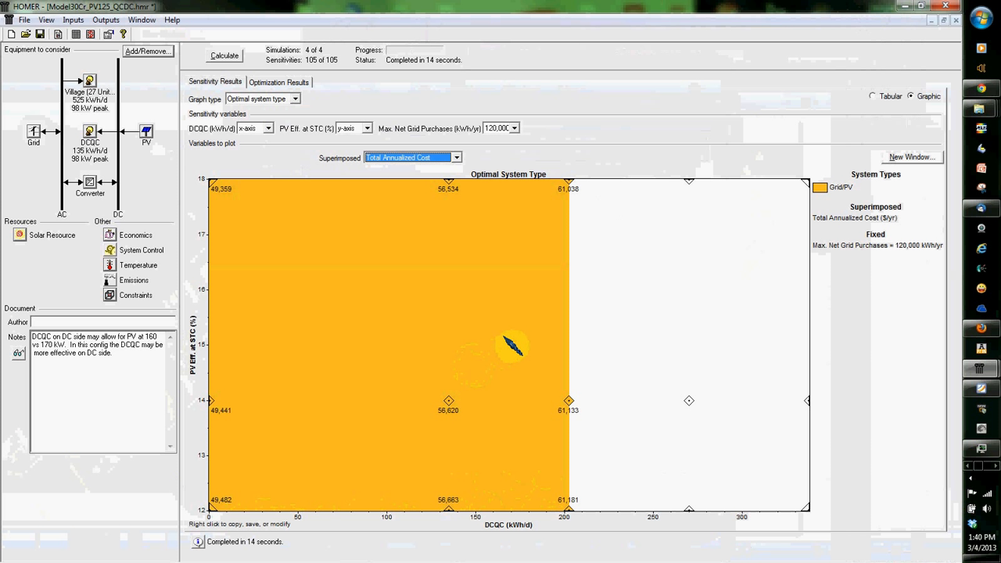
pyautogui.scroll(-1, 493, 378)
pyautogui.scroll(-1, 494, 381)
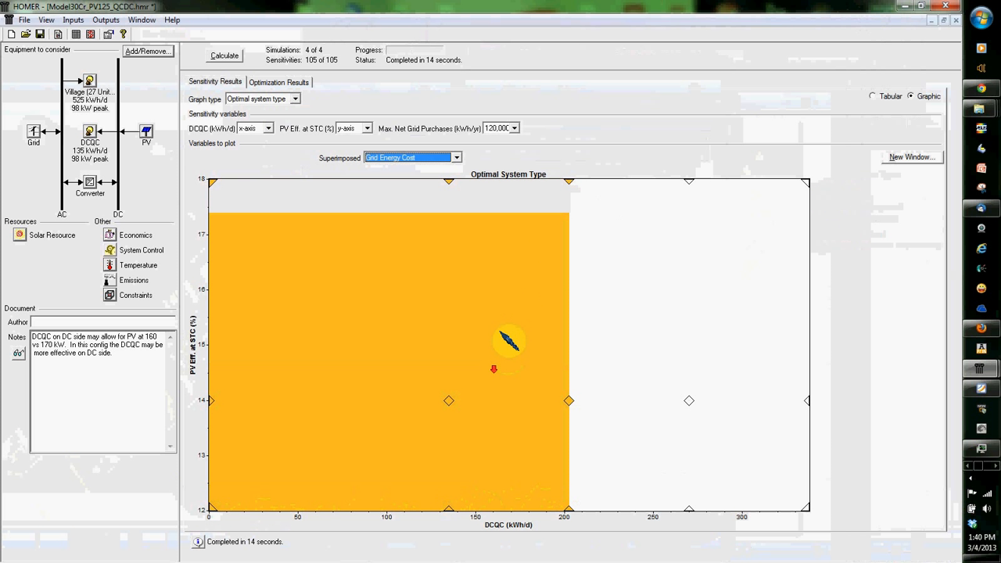
# Step: Superimpose CO2 Emissions on the optimal system type graph, dismiss the e-mail notification and check the other superimposable variables
pyautogui.click(456, 158)
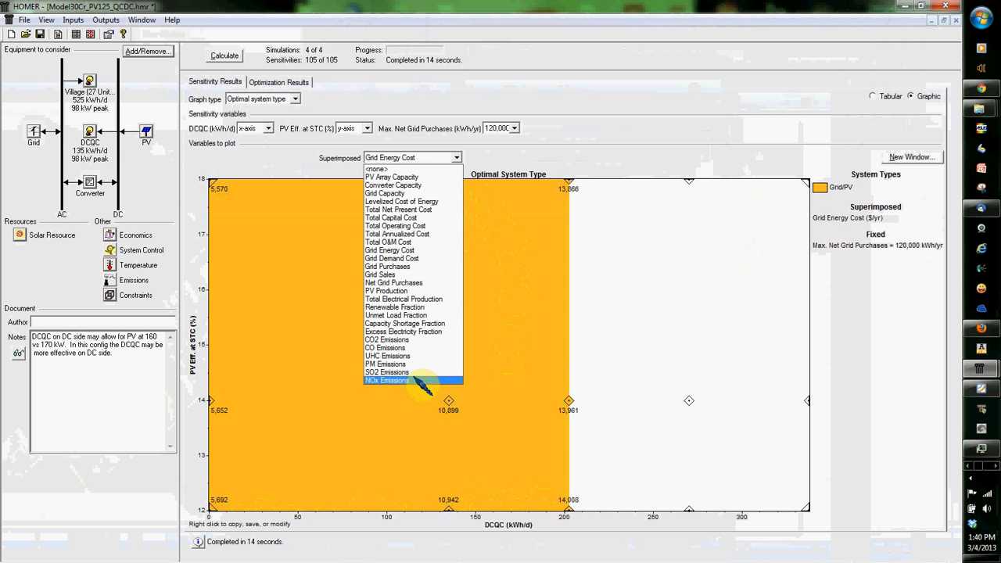
pyautogui.click(414, 341)
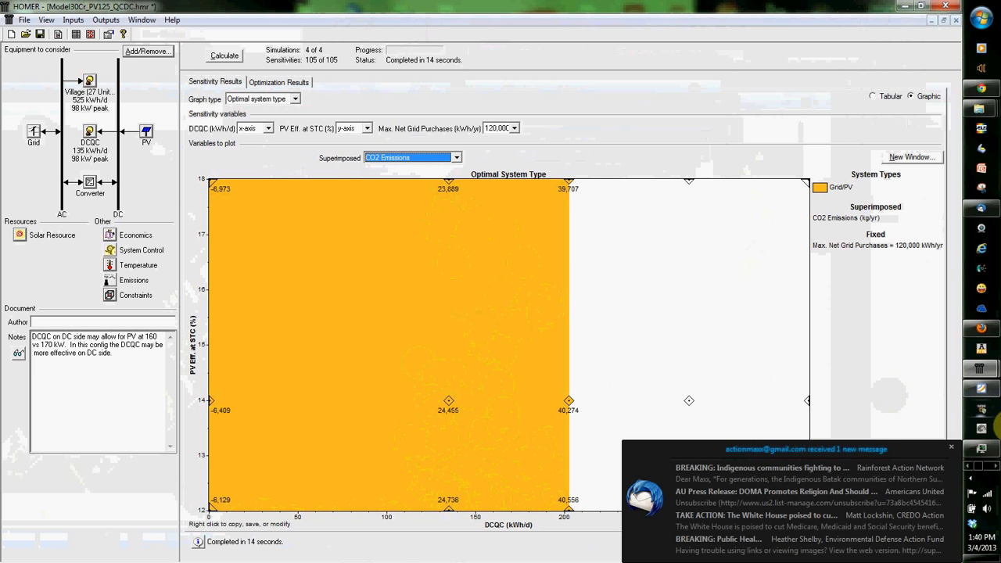
pyautogui.click(951, 447)
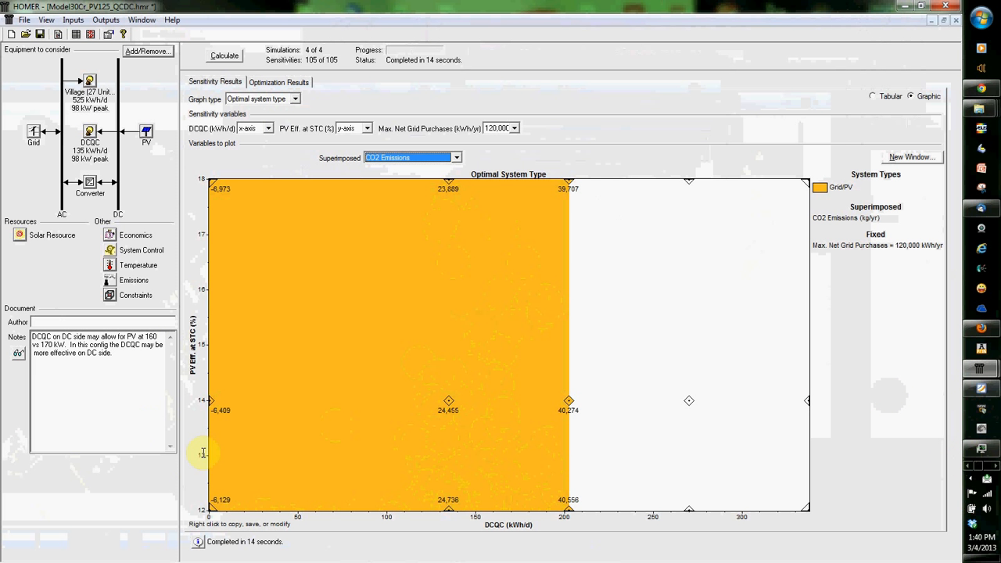
pyautogui.click(401, 158)
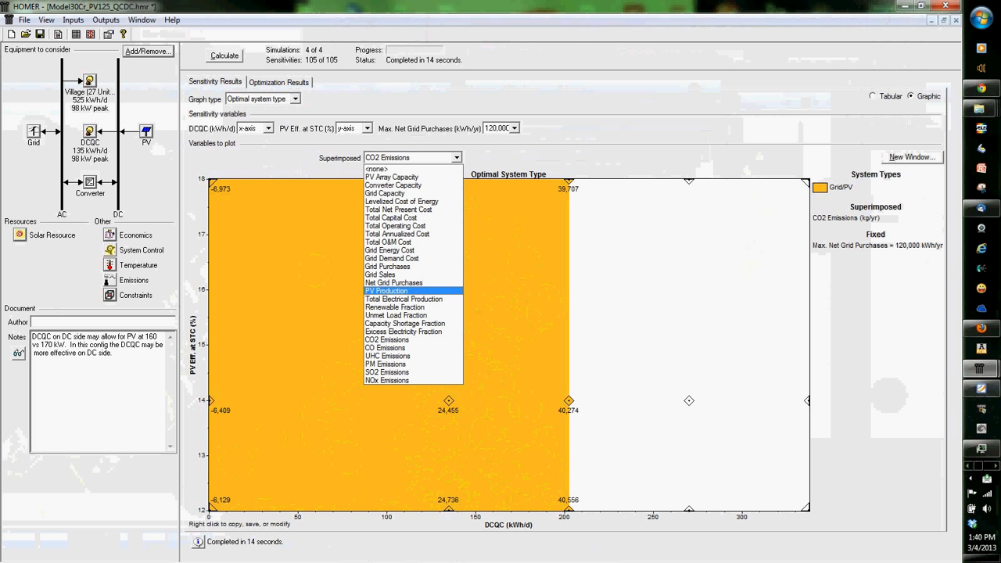
pyautogui.press('F10')
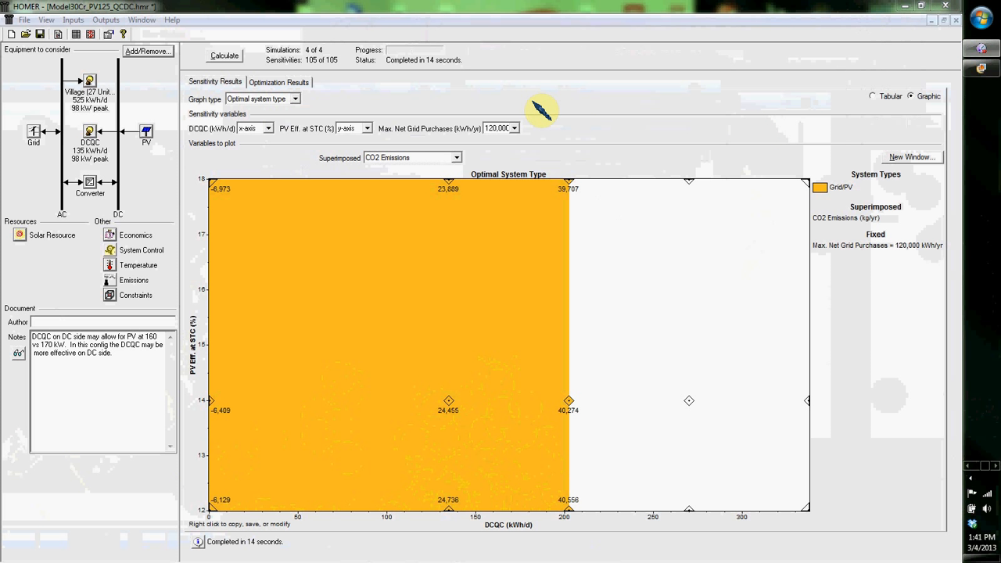
# Step: Review the optimization results for DCQC sensitivity values including 270 kWh/d, and return to 135 kWh/d
pyautogui.click(260, 83)
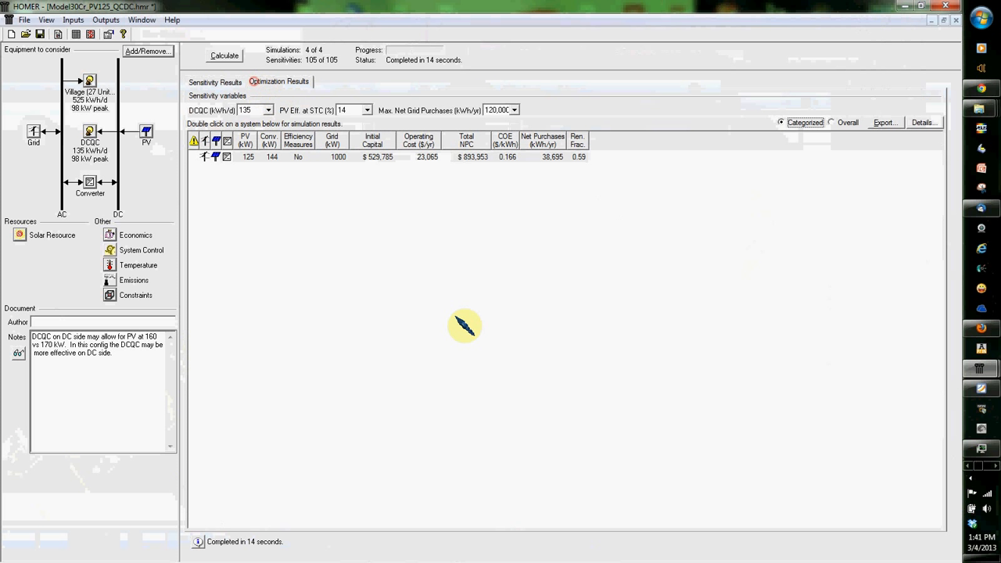
pyautogui.click(268, 110)
pyautogui.click(252, 130)
pyautogui.click(268, 110)
pyautogui.click(250, 141)
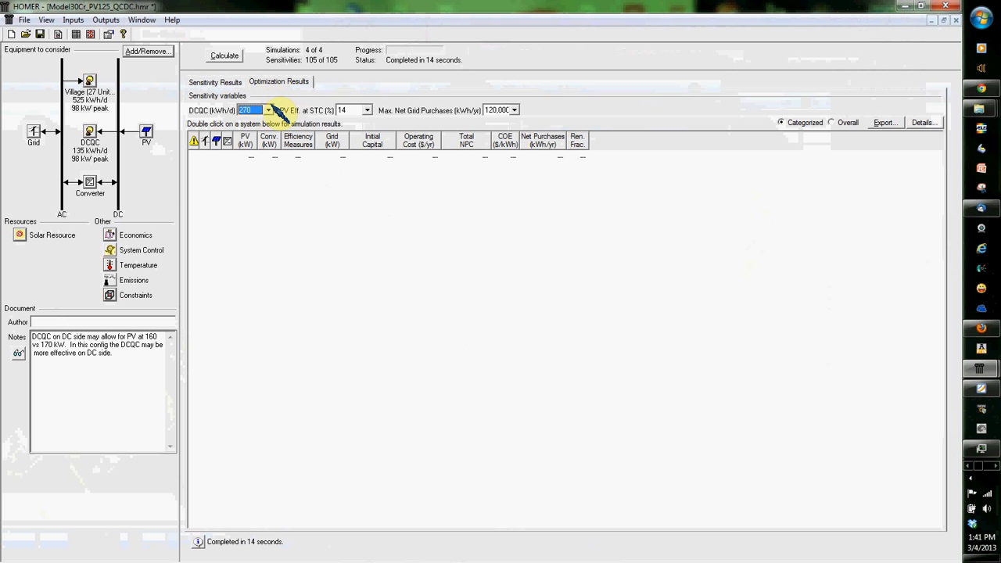
pyautogui.click(268, 110)
pyautogui.click(254, 119)
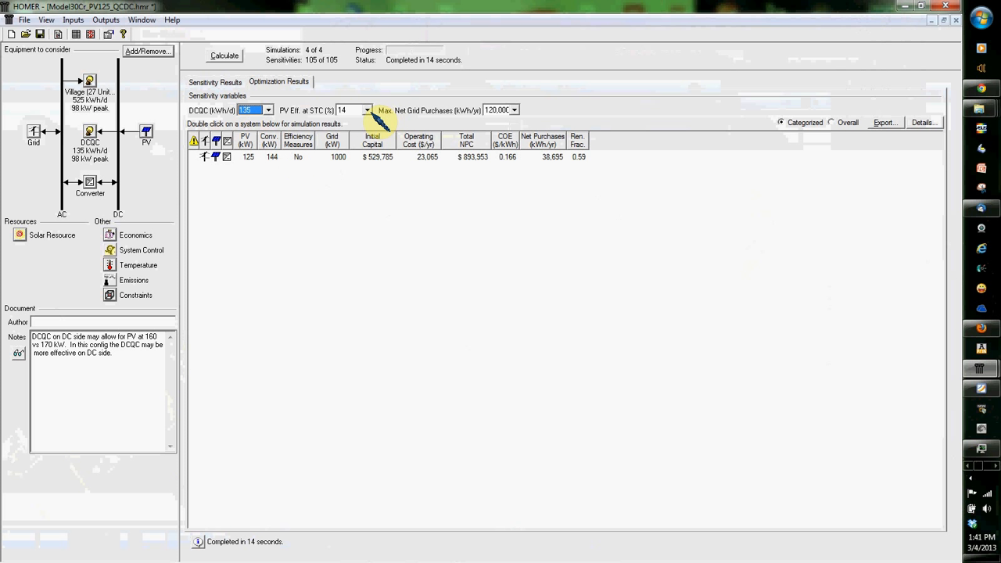
# Step: Review the Grid/PV system's simulation results for costs, cash flow, electrical production, PV output, monthly grid purchases and emissions
pyautogui.doubleClick(488, 161)
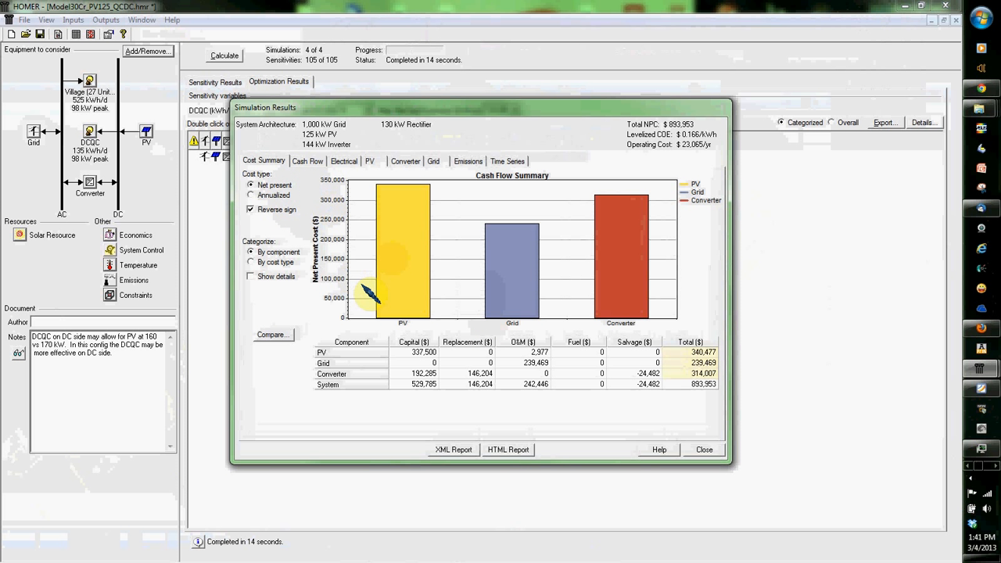
pyautogui.click(315, 161)
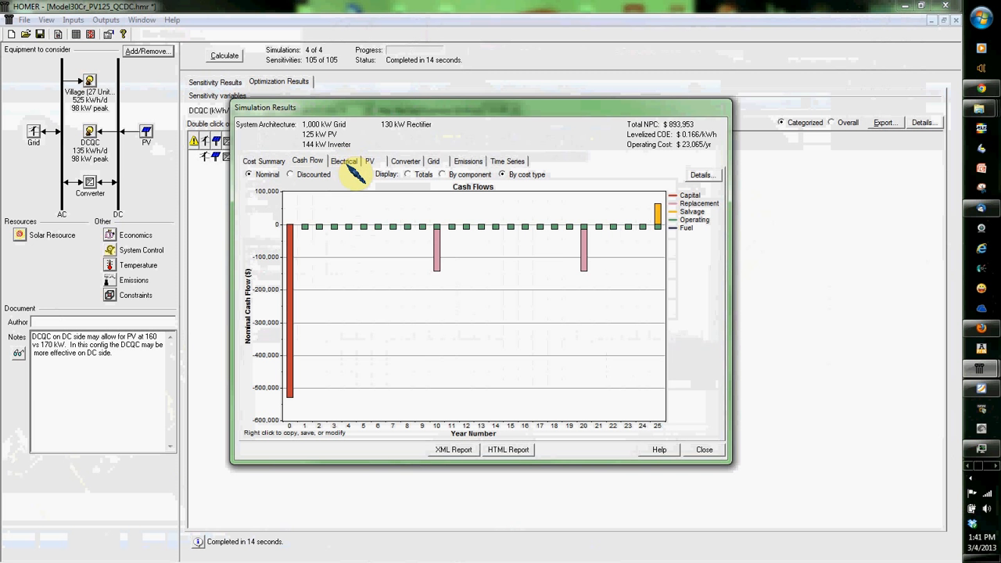
pyautogui.click(344, 162)
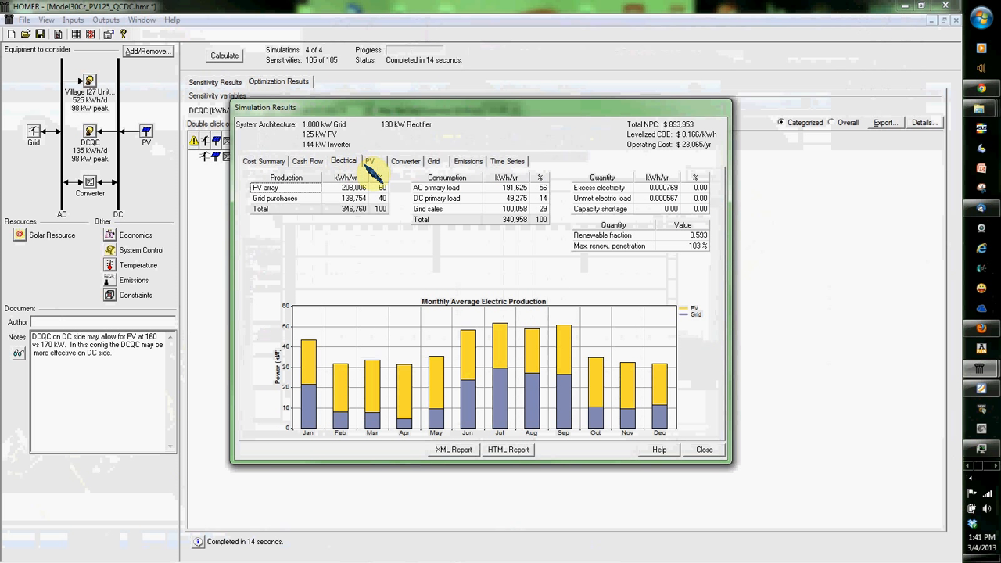
pyautogui.click(379, 163)
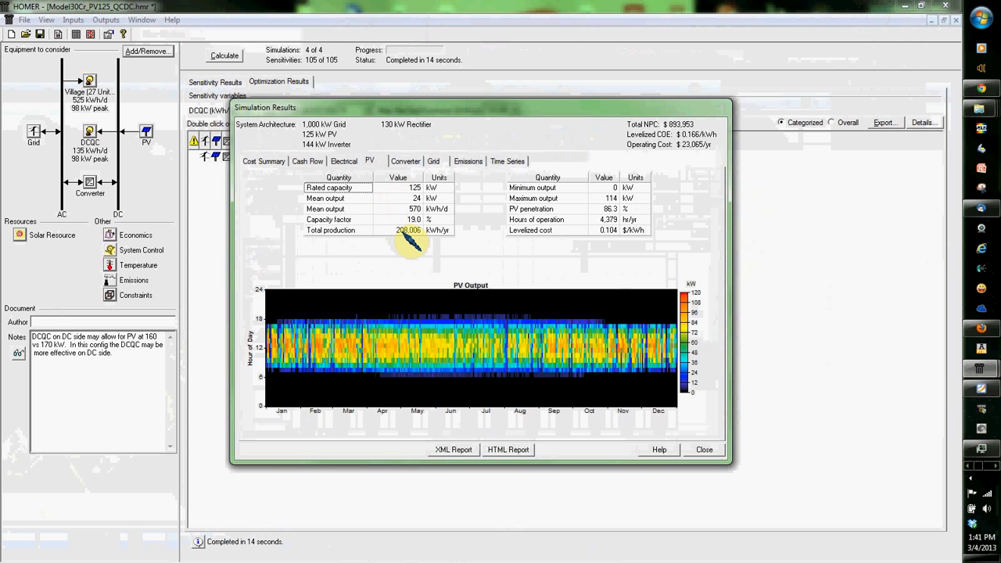
pyautogui.click(437, 165)
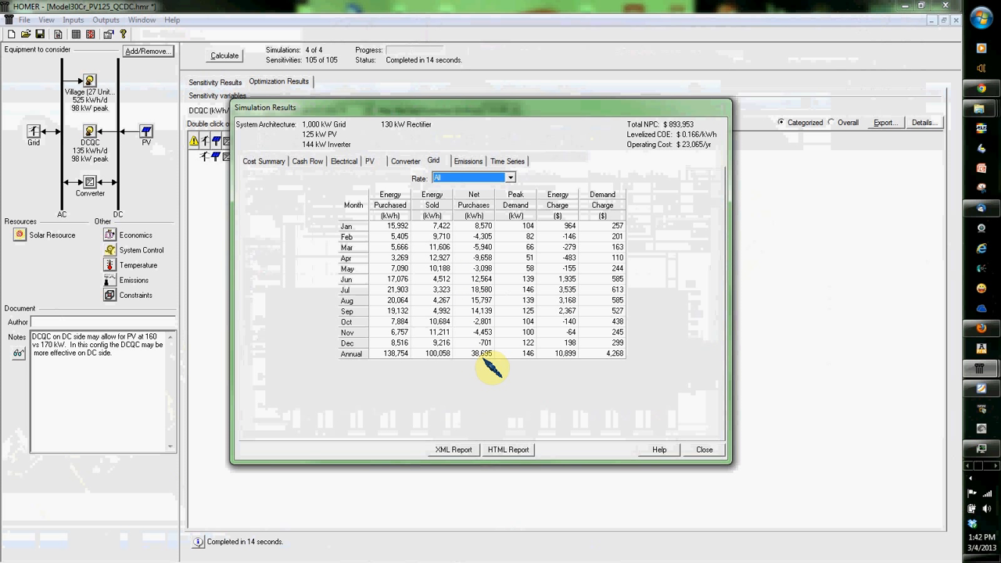
pyautogui.click(470, 161)
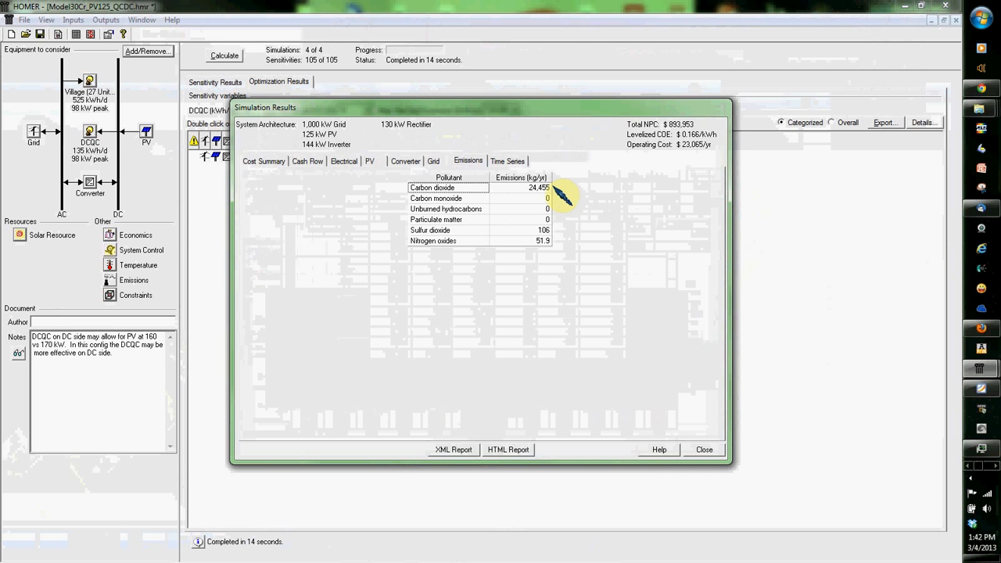
# Step: Plot the simulation's time series data and set the hourly graph's fonts to the largest standard preset
pyautogui.click(509, 161)
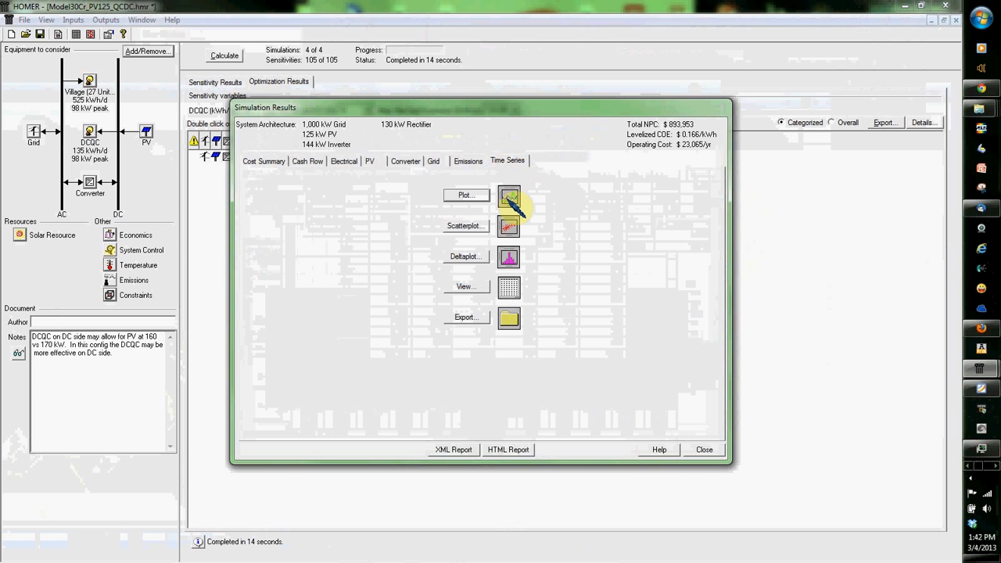
pyautogui.click(473, 194)
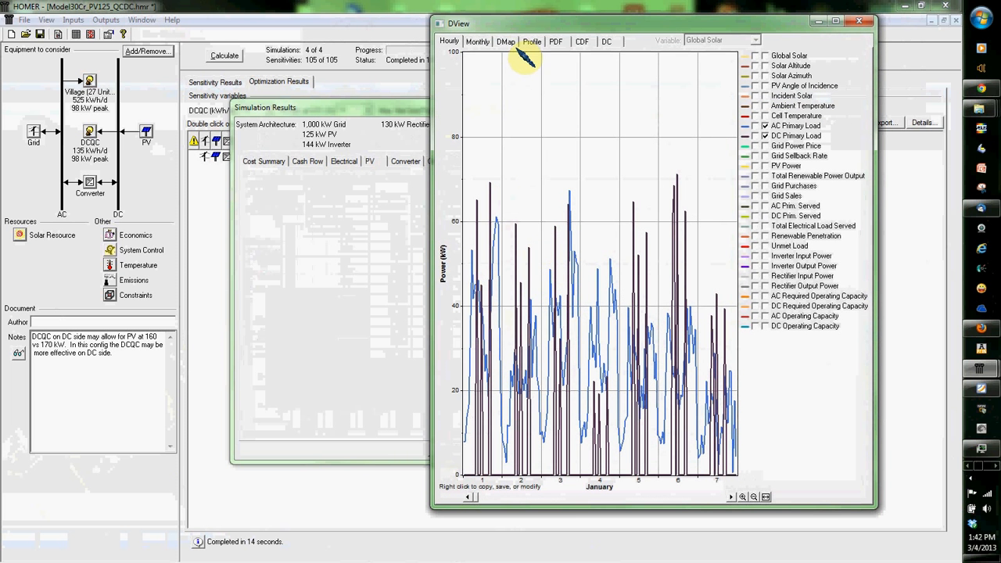
pyautogui.rightClick(524, 129)
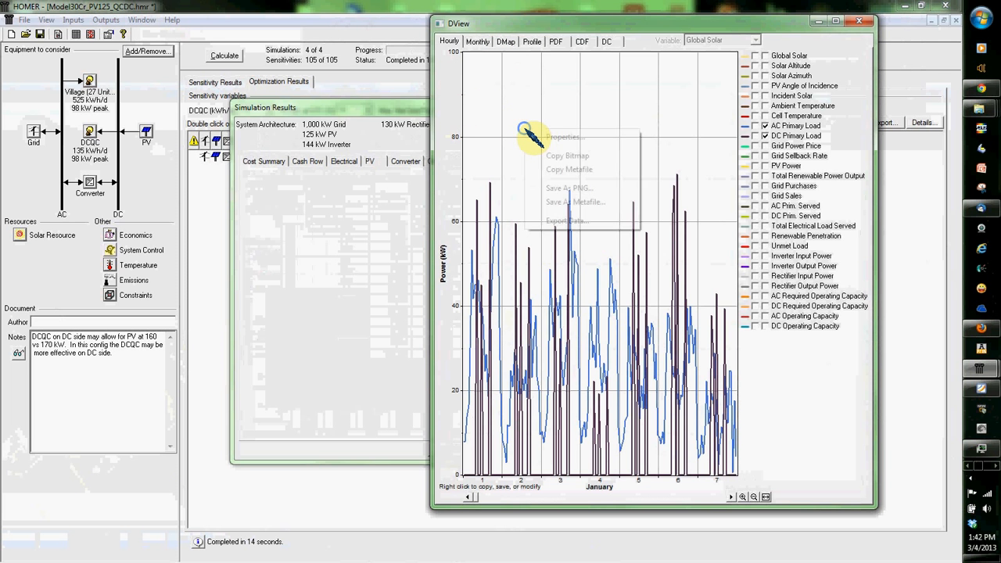
pyautogui.click(564, 138)
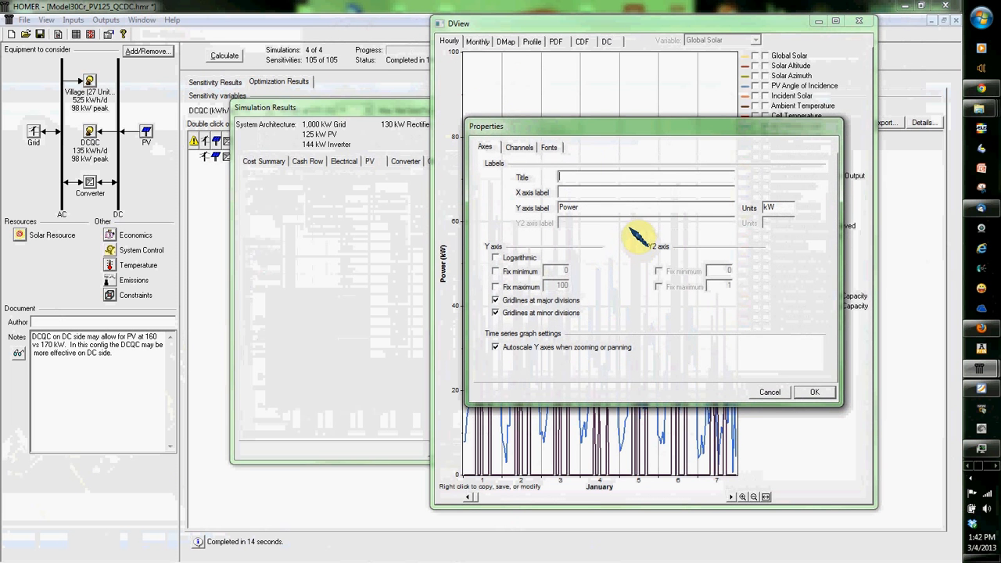
pyautogui.click(519, 148)
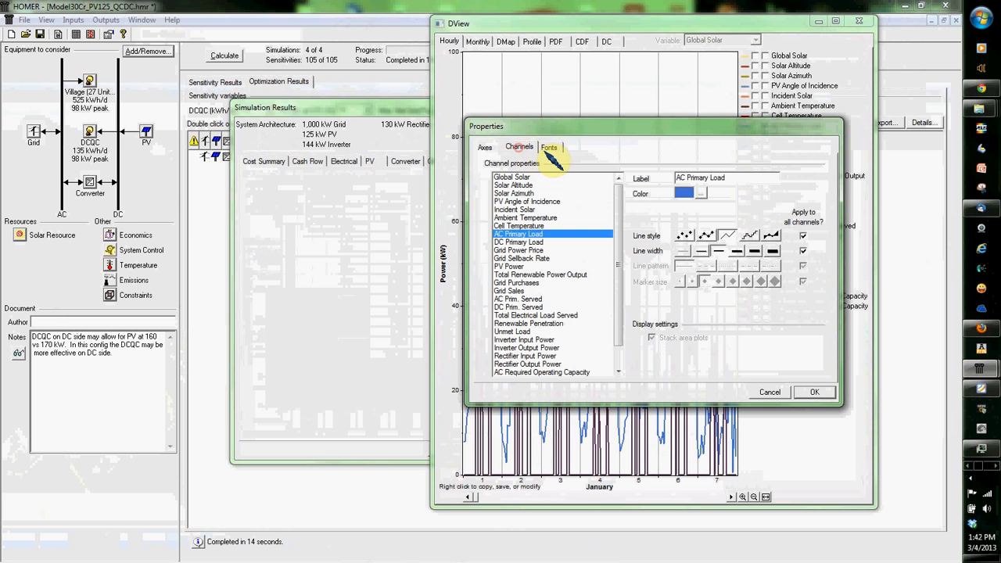
pyautogui.click(549, 148)
pyautogui.moveTo(677, 217); pyautogui.dragTo(743, 214)
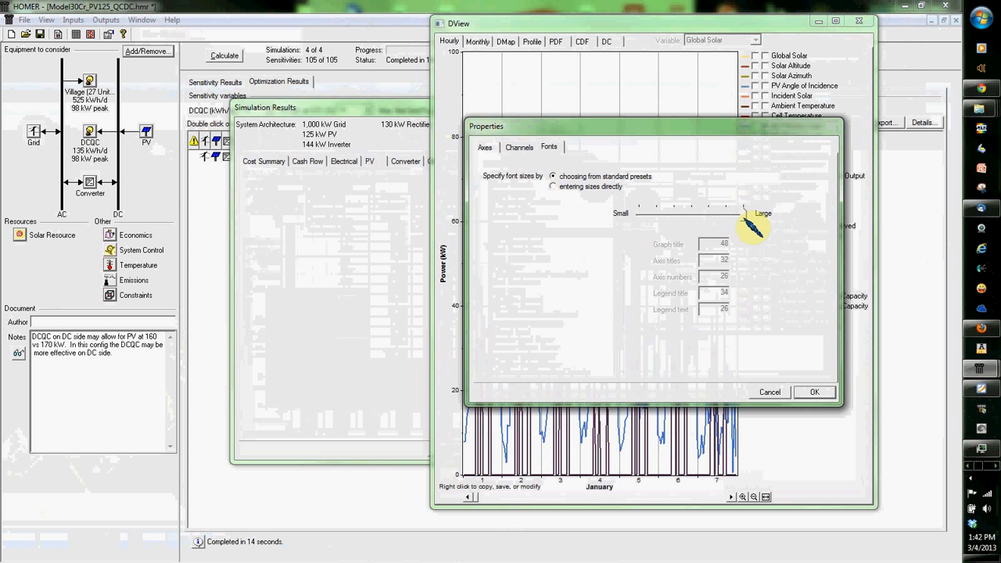
pyautogui.click(816, 391)
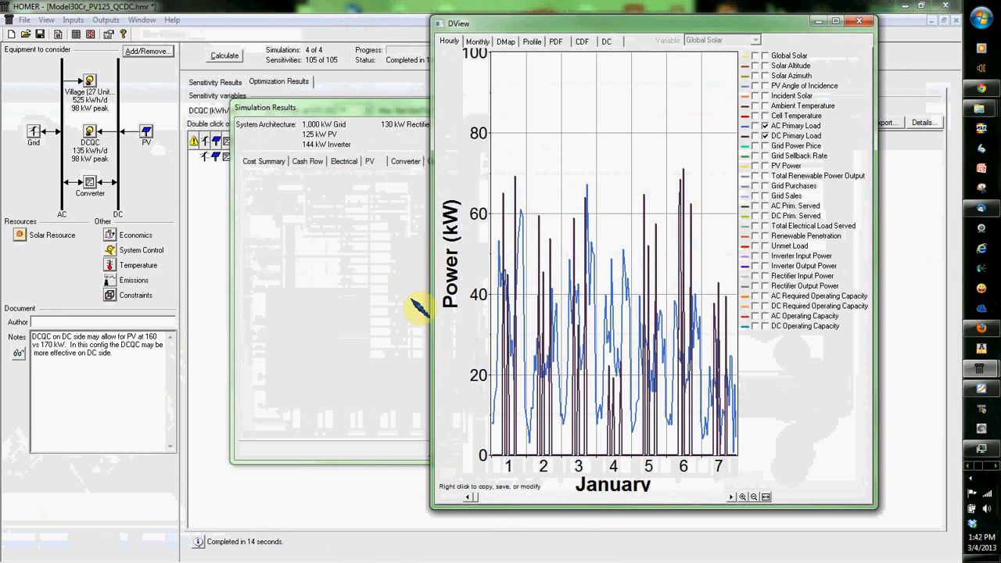
# Step: Add Global Solar to the hourly graph and examine its PDF, profile, DMap and duration curve
pyautogui.rightClick(612, 65)
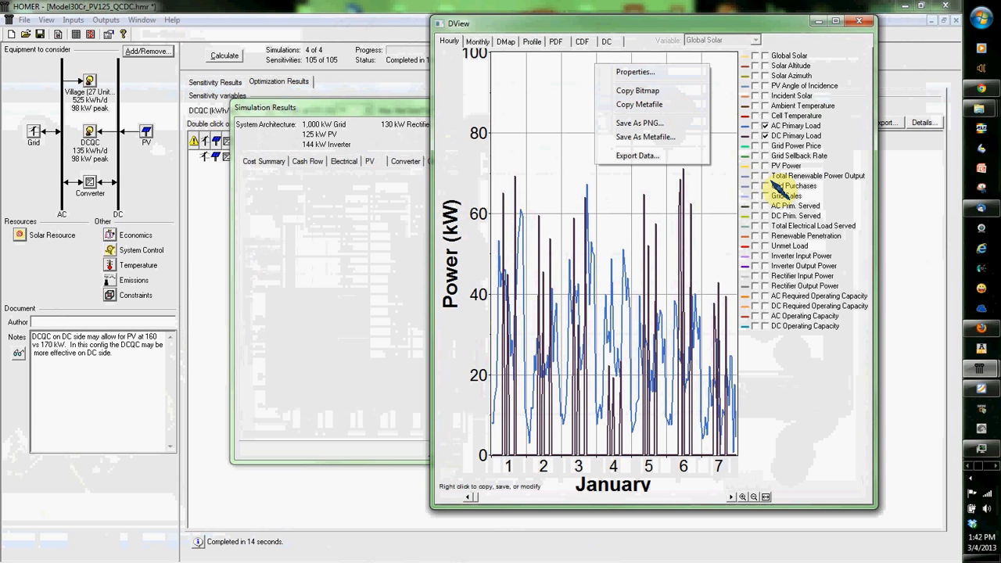
pyautogui.click(755, 55)
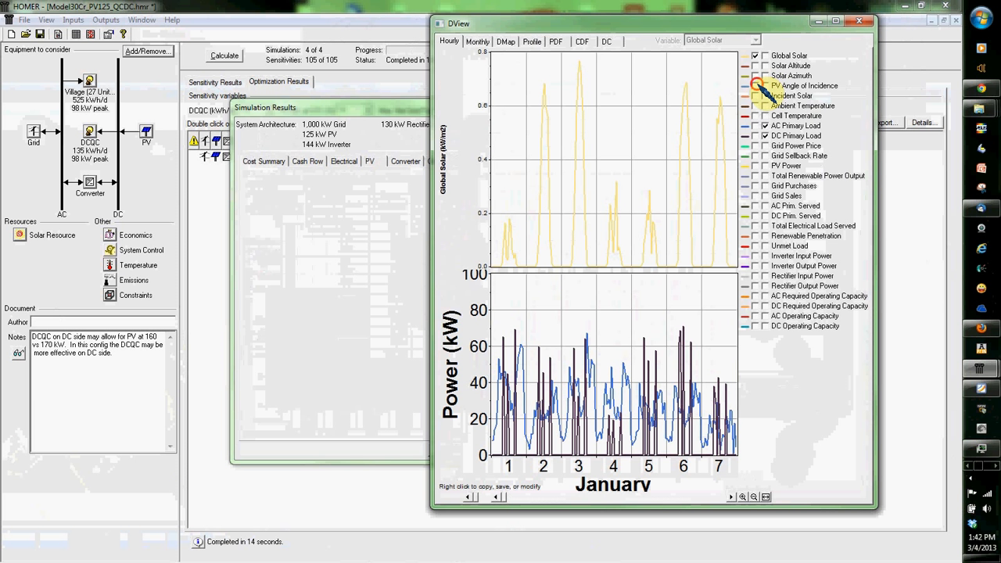
pyautogui.click(556, 41)
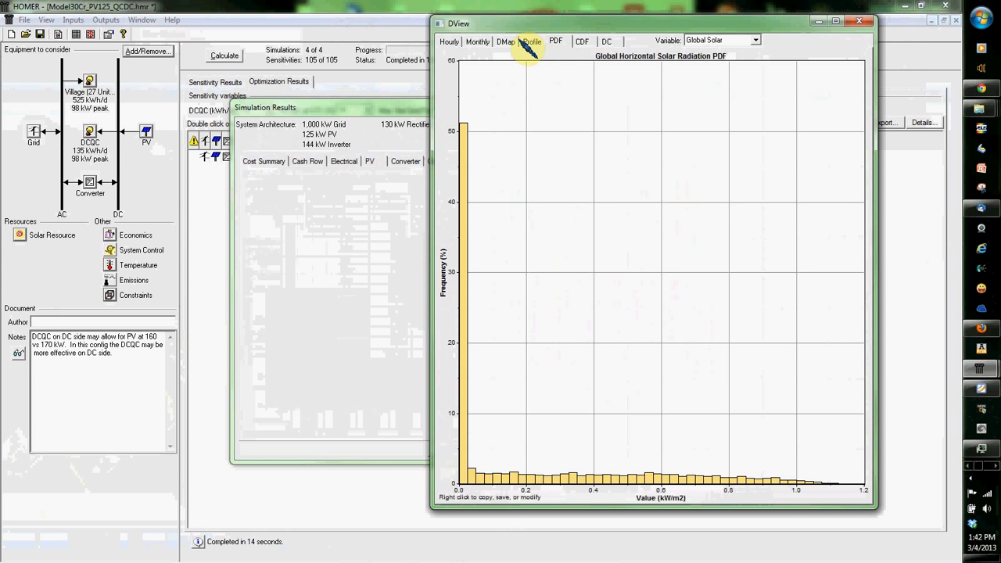
pyautogui.click(531, 43)
pyautogui.click(506, 41)
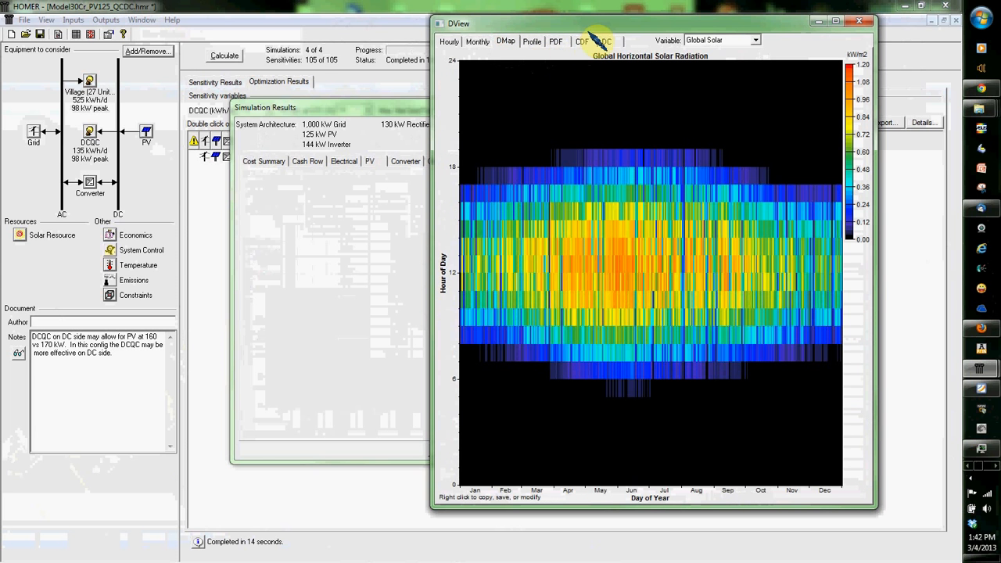
pyautogui.click(608, 41)
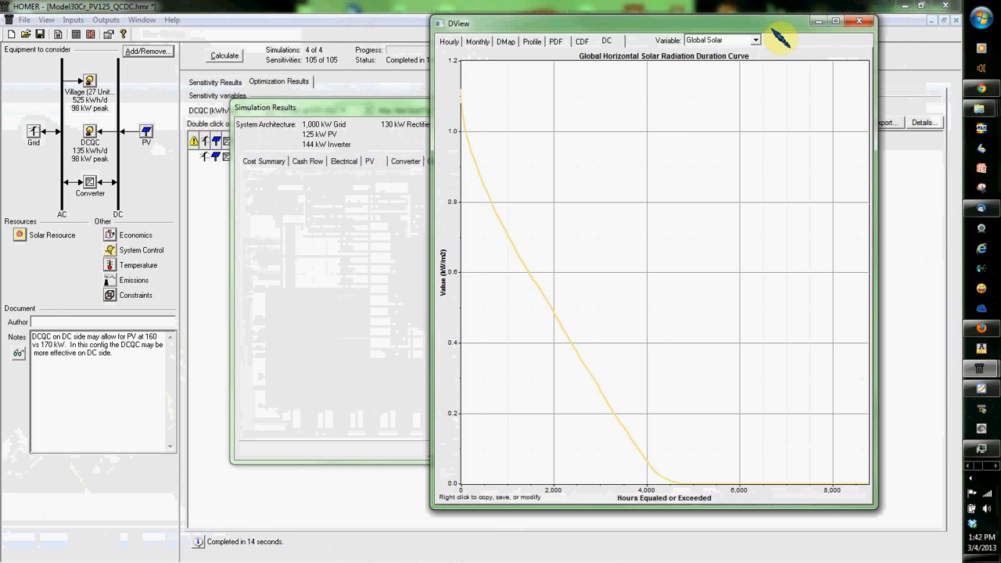
# Step: View the duration curves of AC Prim. Served and Incident Solar
pyautogui.click(723, 40)
pyautogui.click(727, 177)
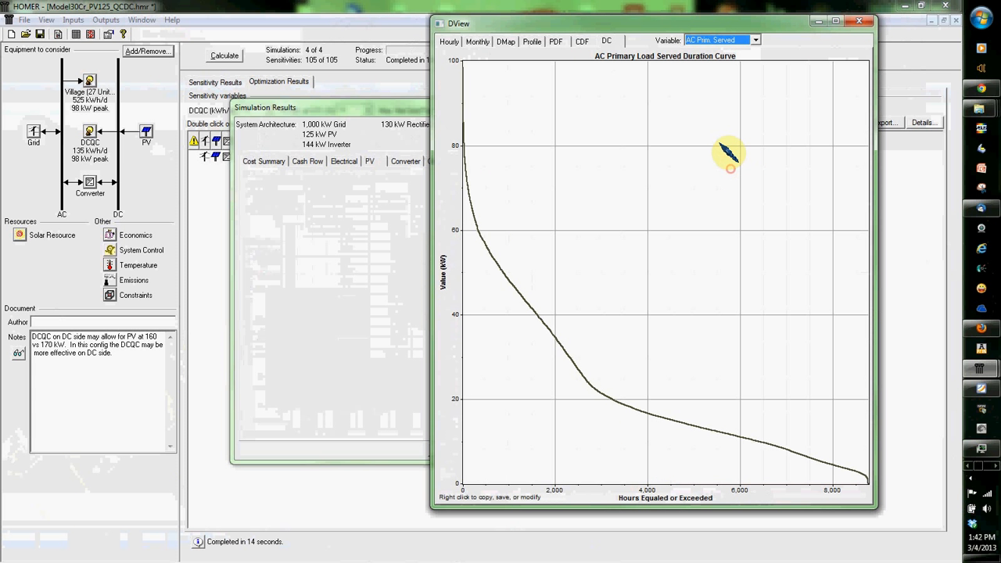
pyautogui.click(722, 40)
pyautogui.click(702, 94)
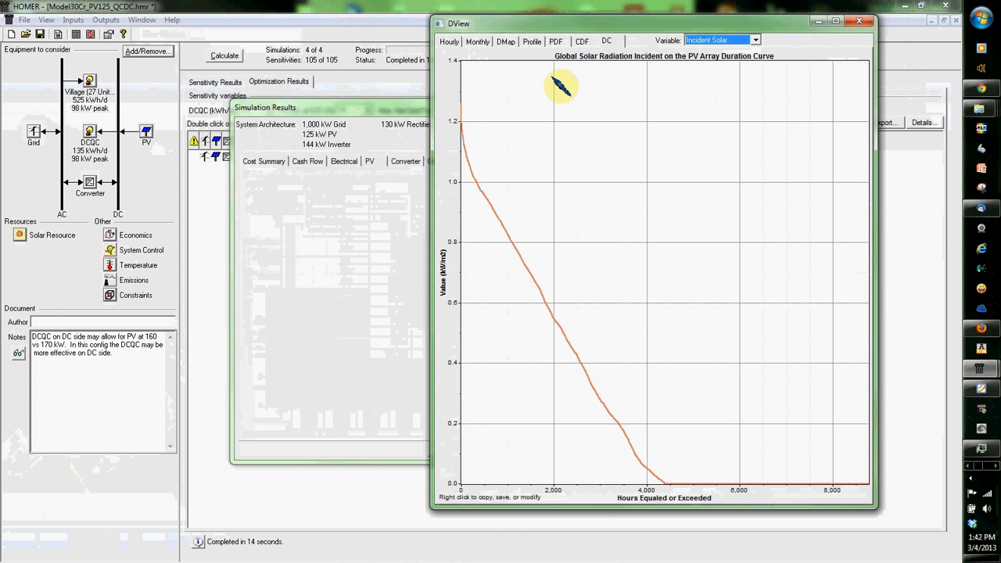
# Step: View the Incident Solar DMap, close the plots and simulation results, and minimize the Model30Cr_PV125_QCDC model window
pyautogui.click(533, 42)
pyautogui.click(505, 42)
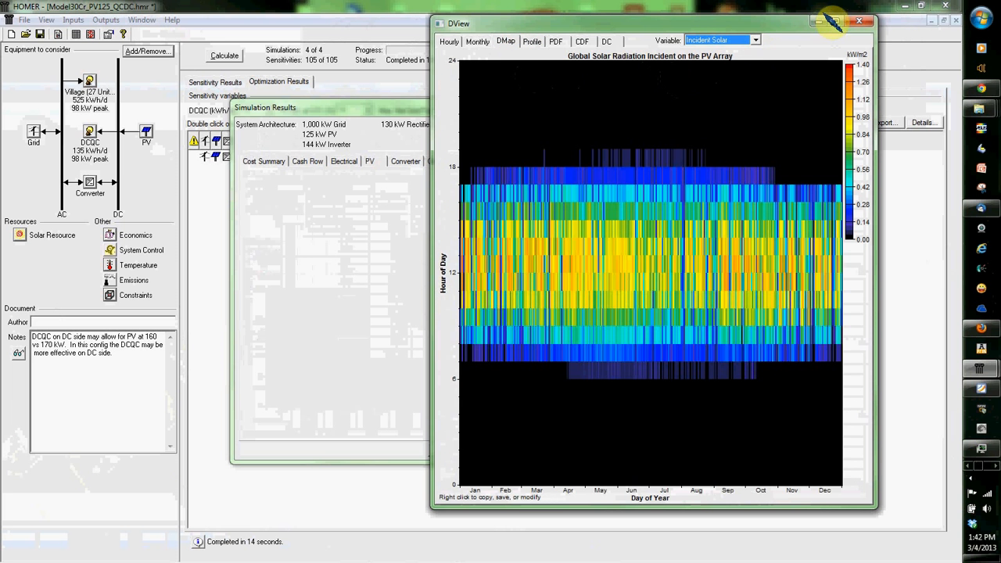
pyautogui.click(861, 21)
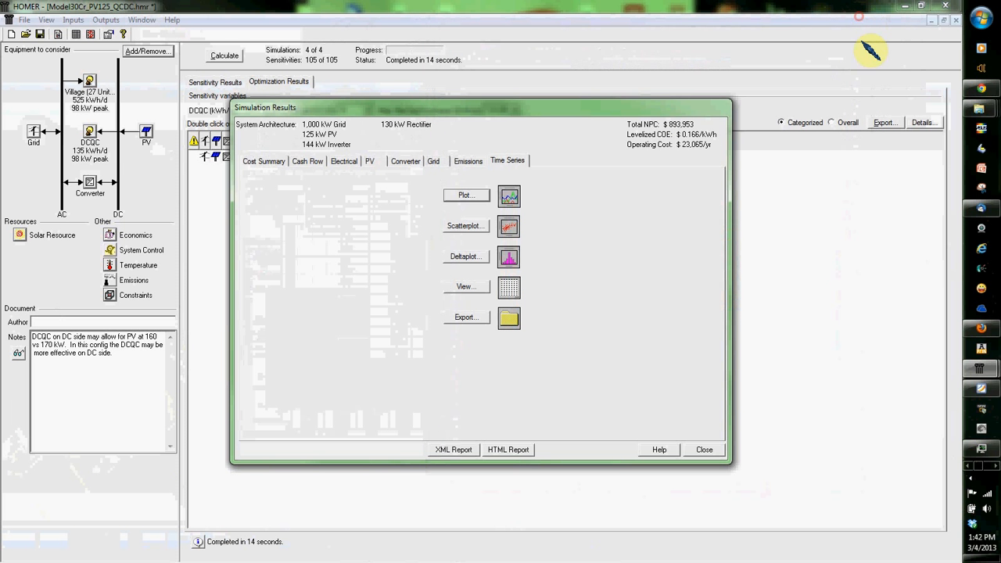
pyautogui.click(708, 450)
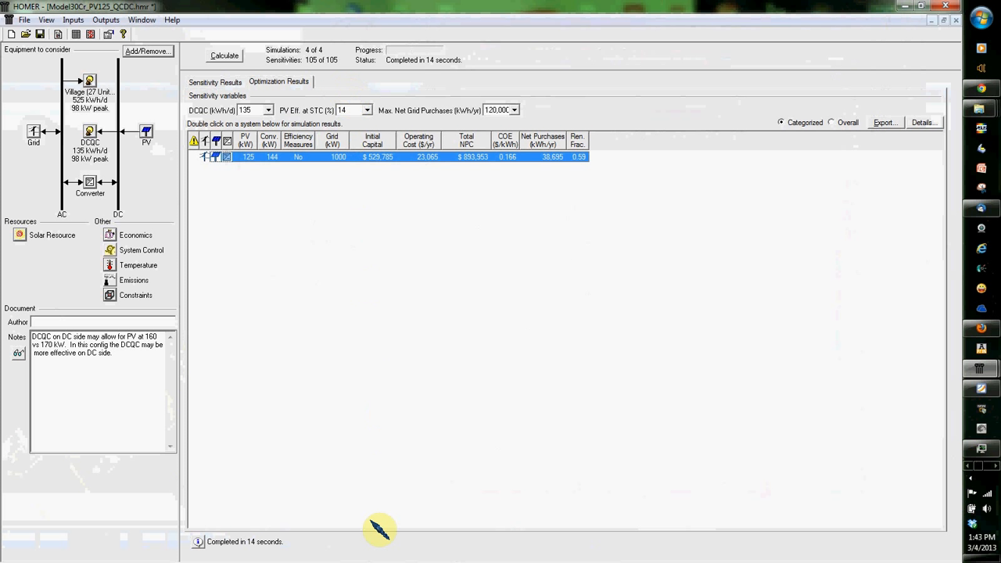
pyautogui.click(905, 6)
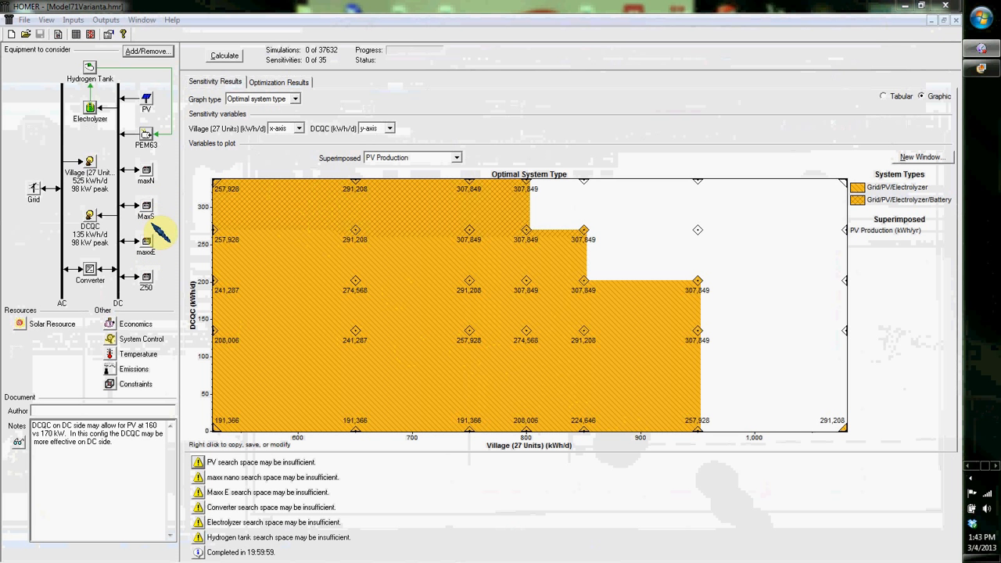
# Step: Review the PEM63 generator's costs and full list of sizes to consider, and close its inputs without saving
pyautogui.click(148, 136)
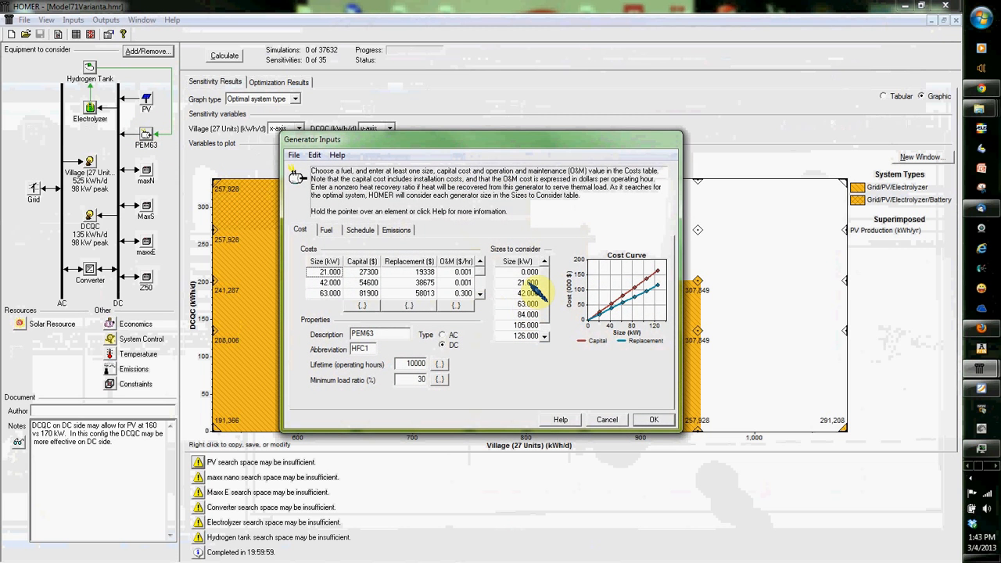
pyautogui.moveTo(546, 272); pyautogui.dragTo(546, 297)
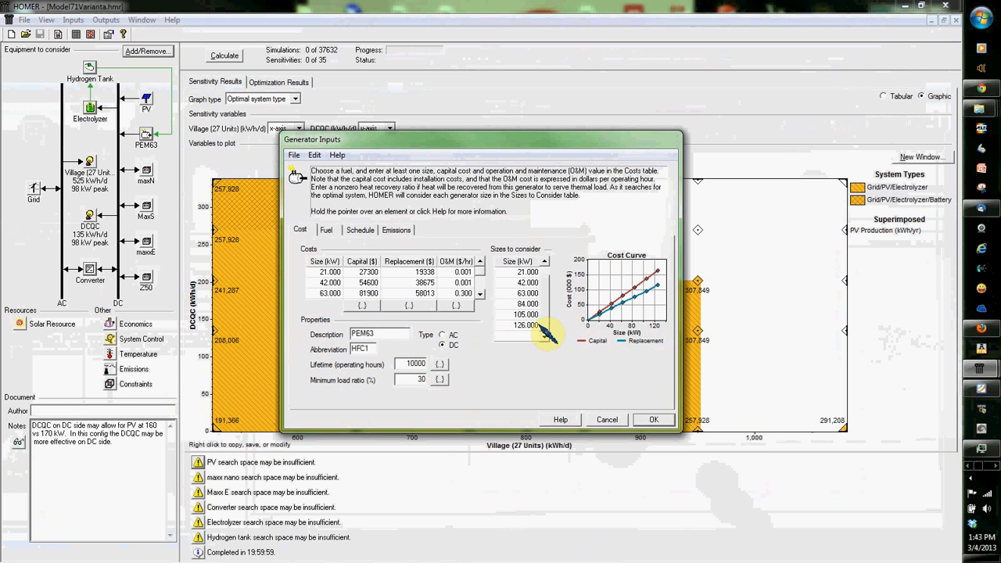
pyautogui.click(614, 421)
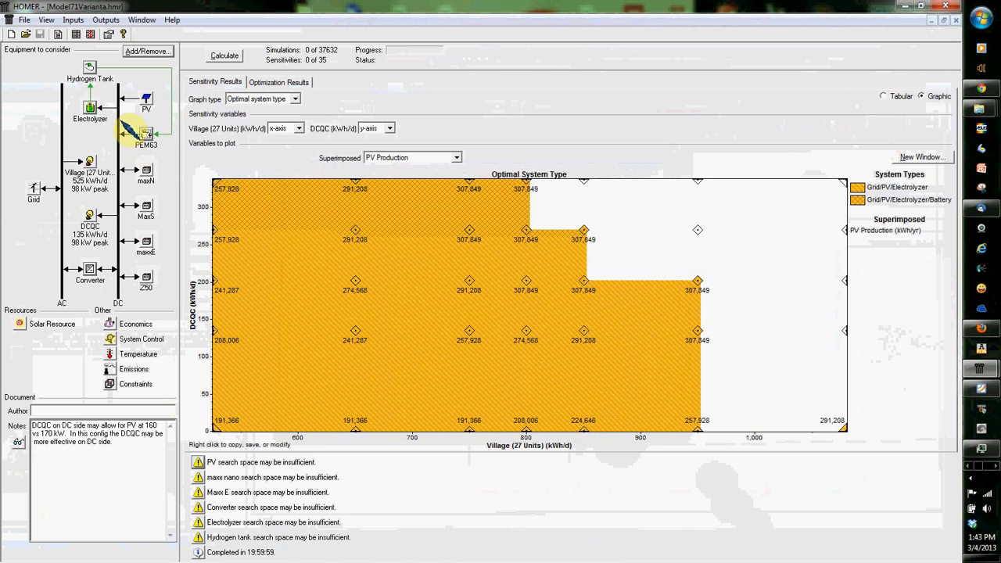
# Step: Review the electrolyzer's and hydrogen tank's costs, sizes and properties, leaving both sets of inputs without saving
pyautogui.click(90, 108)
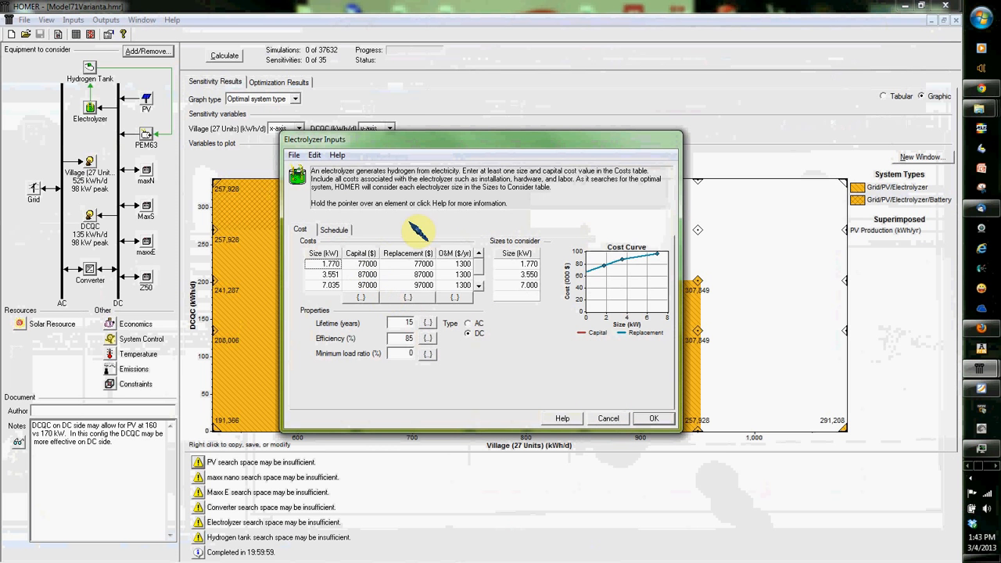
pyautogui.click(607, 418)
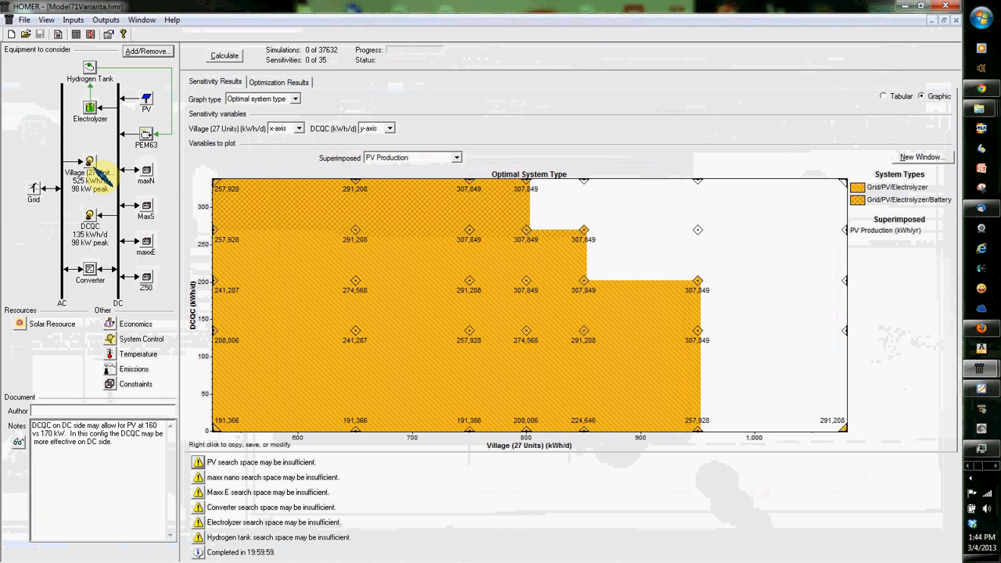
pyautogui.doubleClick(90, 68)
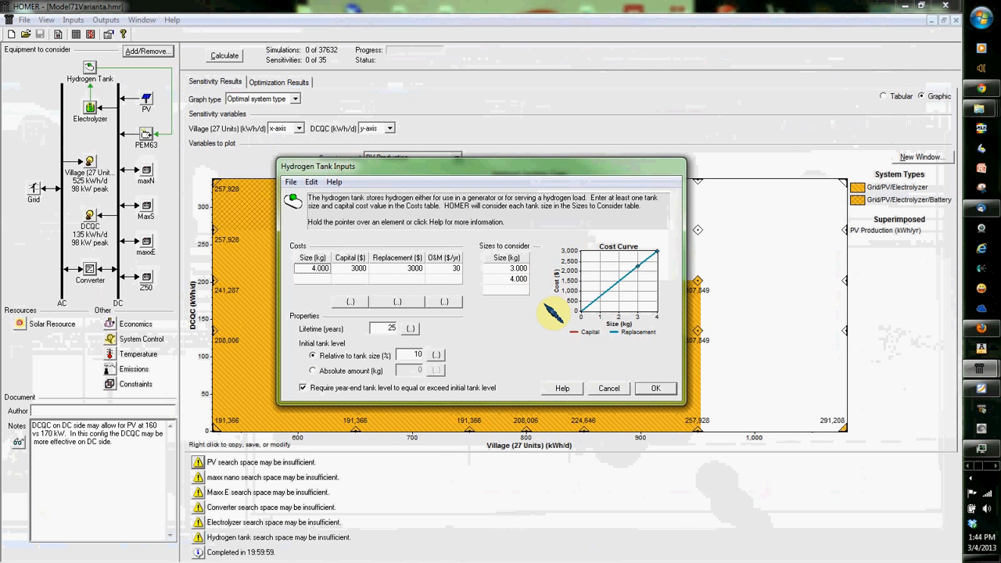
pyautogui.click(648, 392)
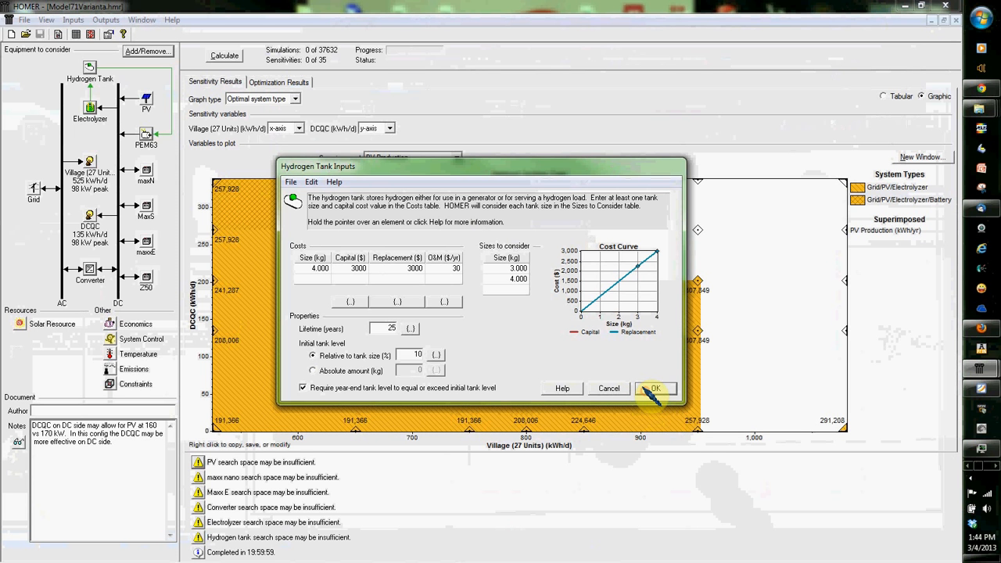
pyautogui.click(624, 386)
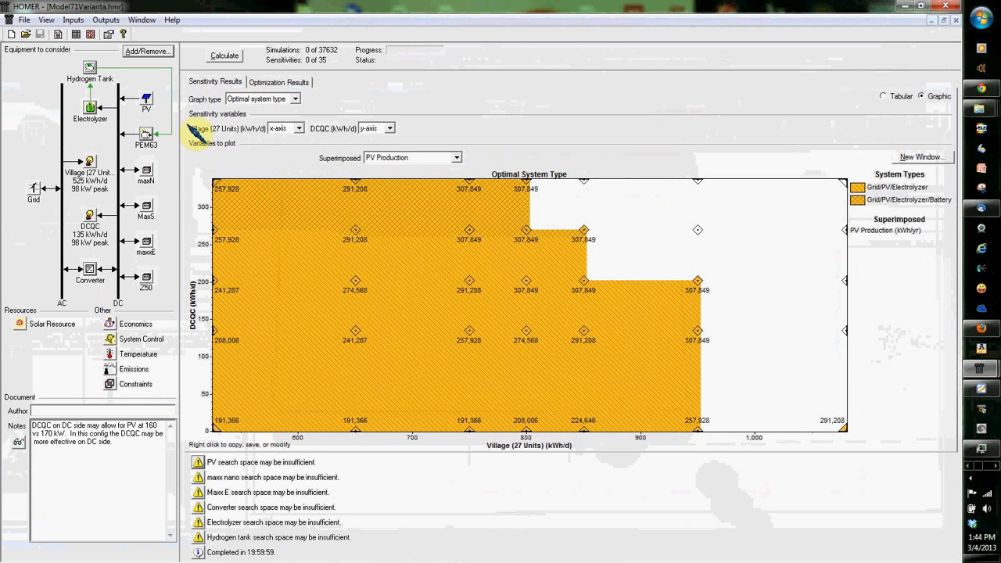
# Step: Examine the PEM63 generator's available fuels, fuel curve and operating schedule, and discard any changes to its inputs
pyautogui.click(149, 139)
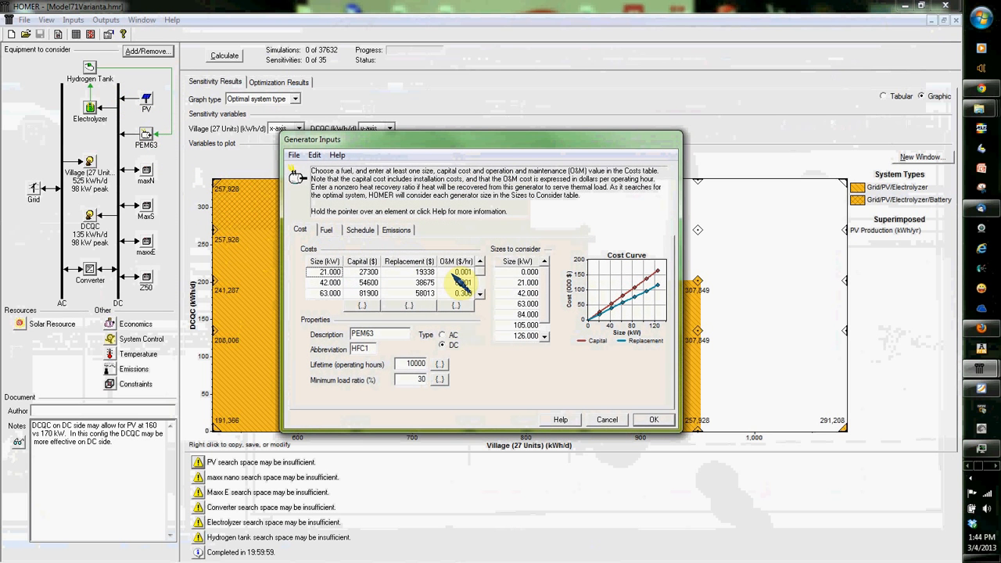
pyautogui.click(326, 229)
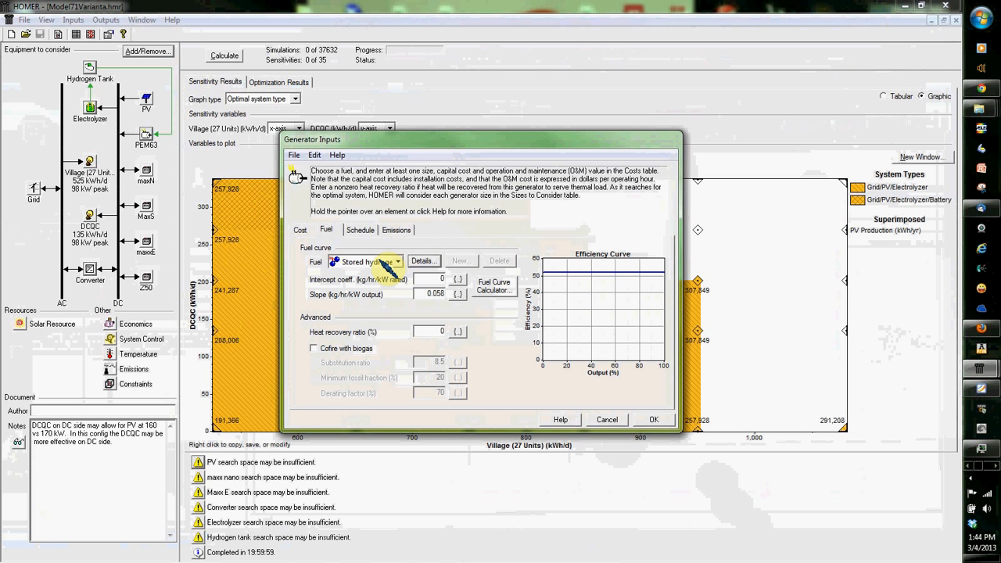
pyautogui.click(383, 263)
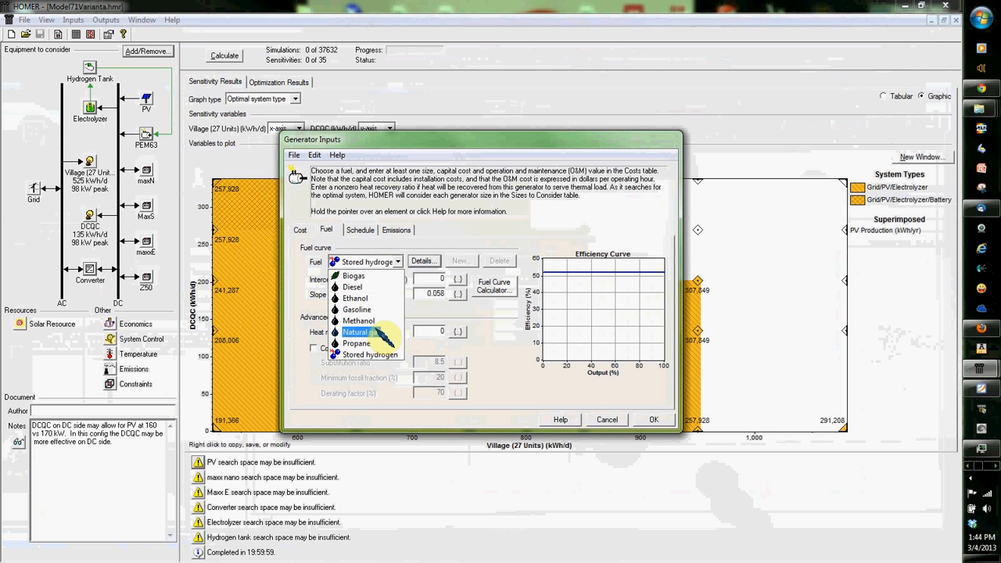
pyautogui.click(362, 237)
pyautogui.click(361, 230)
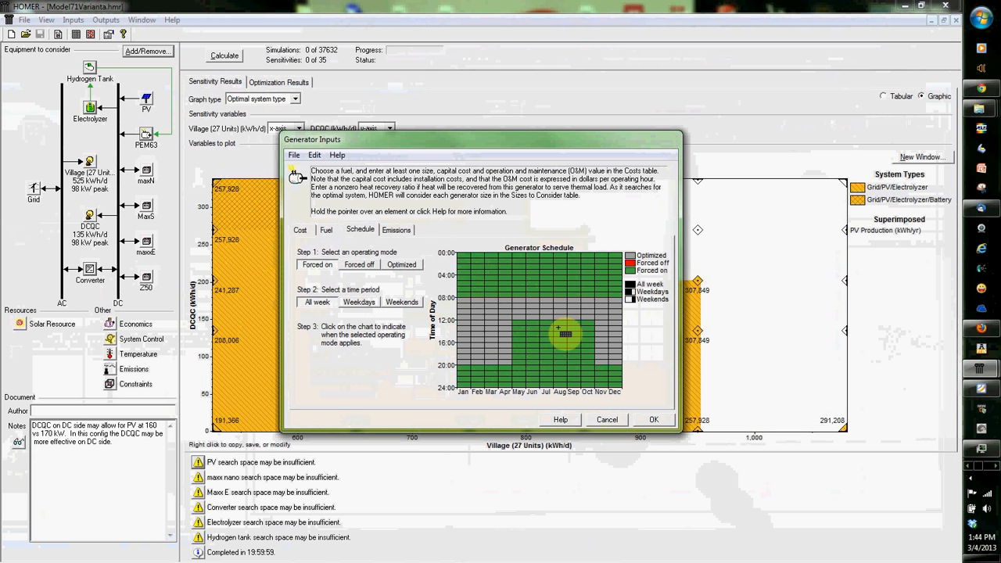
pyautogui.moveTo(473, 309); pyautogui.dragTo(499, 349)
pyautogui.click(607, 421)
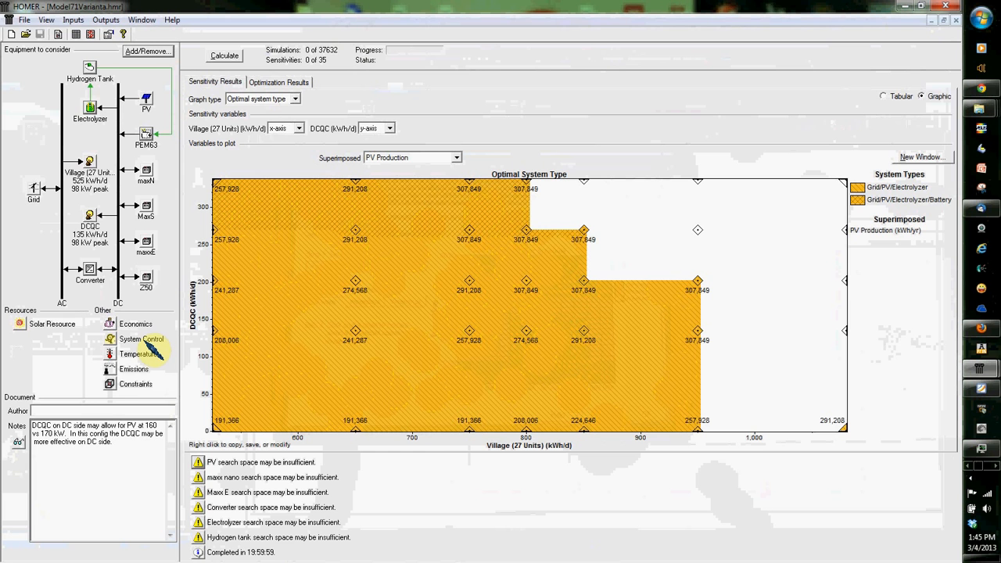
# Step: Review the model's constraints and its monthly ambient temperature inputs, cancelling out of both
pyautogui.click(123, 384)
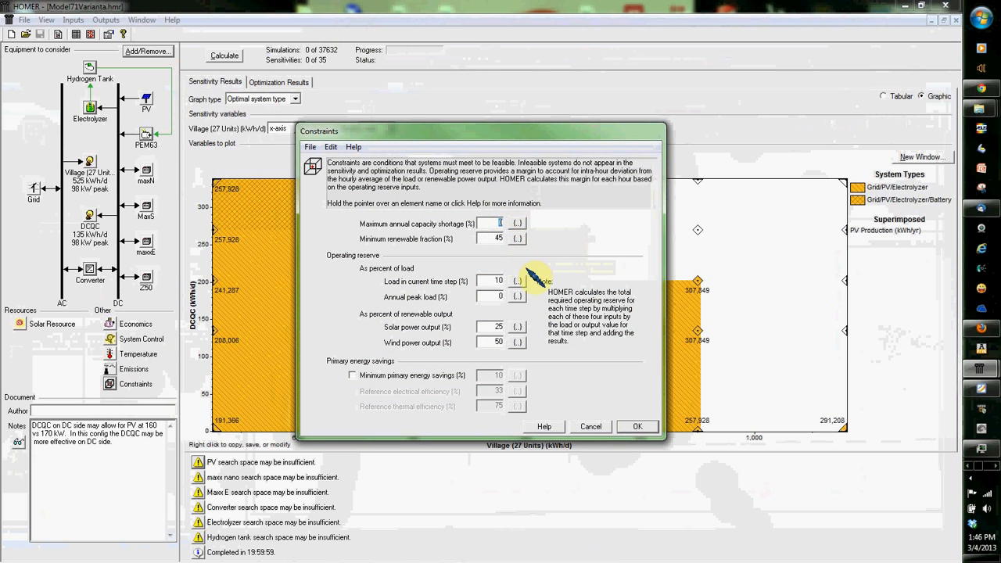
pyautogui.moveTo(518, 257)
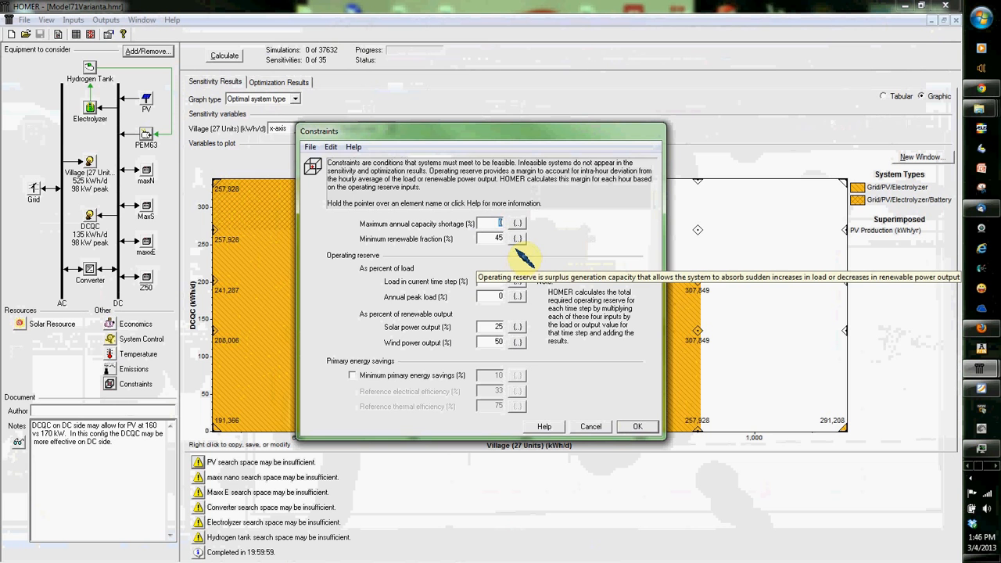
pyautogui.click(593, 426)
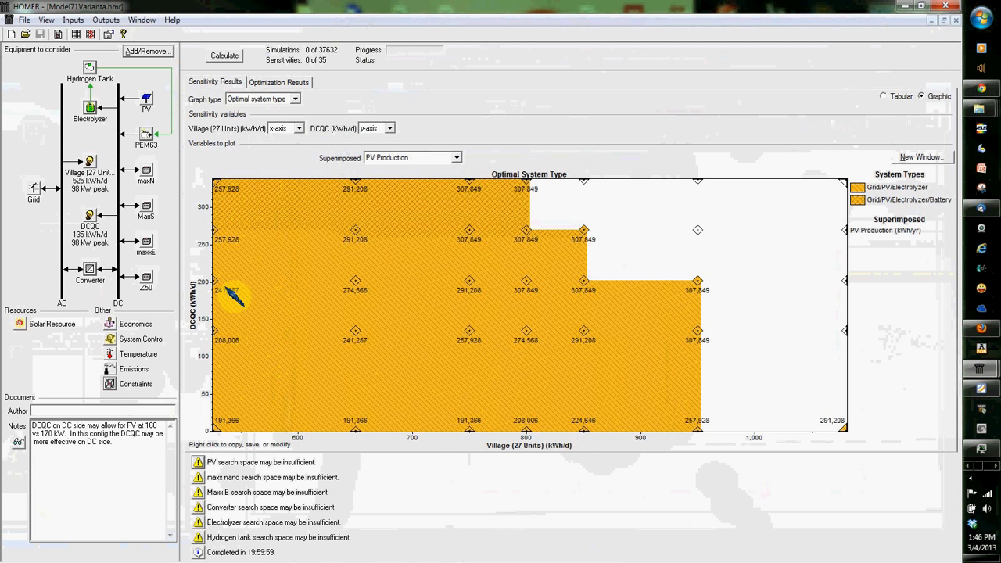
pyautogui.click(112, 352)
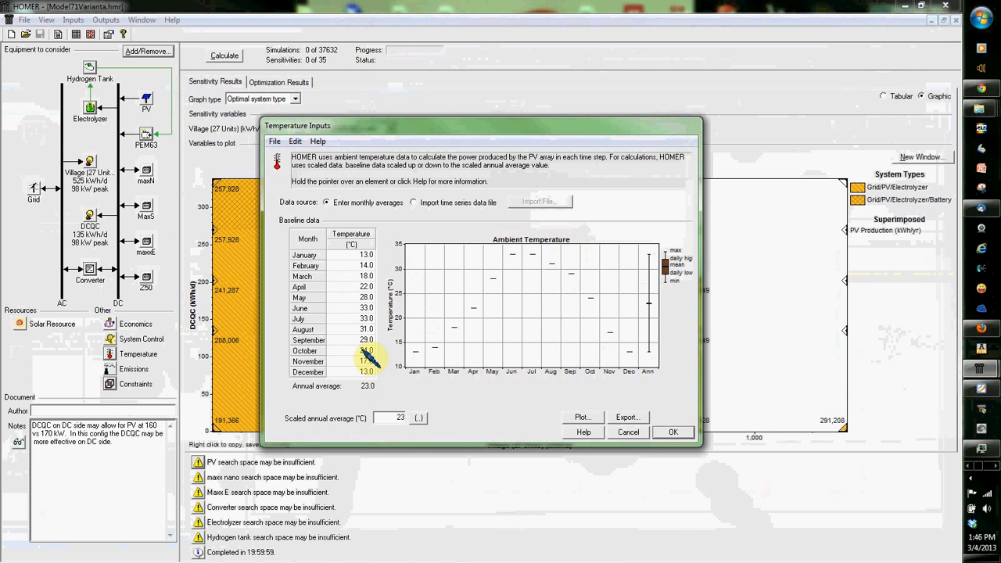
pyautogui.click(629, 432)
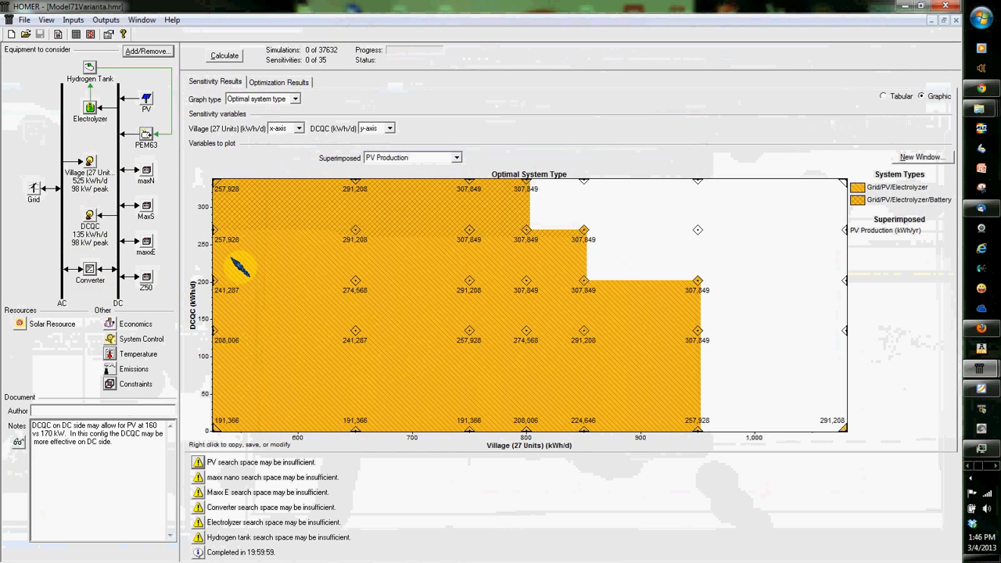
# Step: Step the optimal system type graph's superimposed variable through Net Grid Purchases, PEM63 Production, Unmet Load Fraction and Battery Throughput
pyautogui.click(269, 100)
pyautogui.click(266, 108)
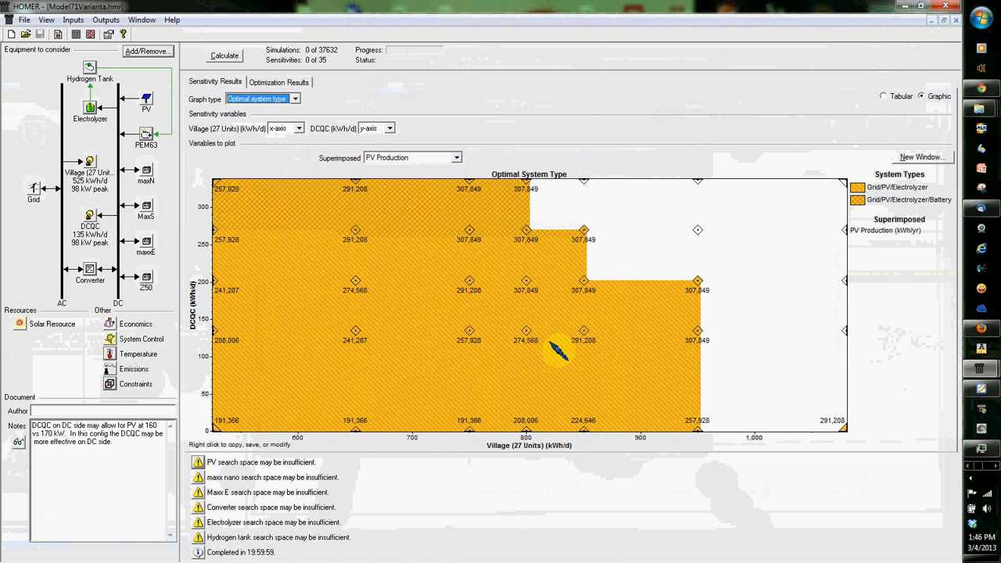
pyautogui.click(413, 158)
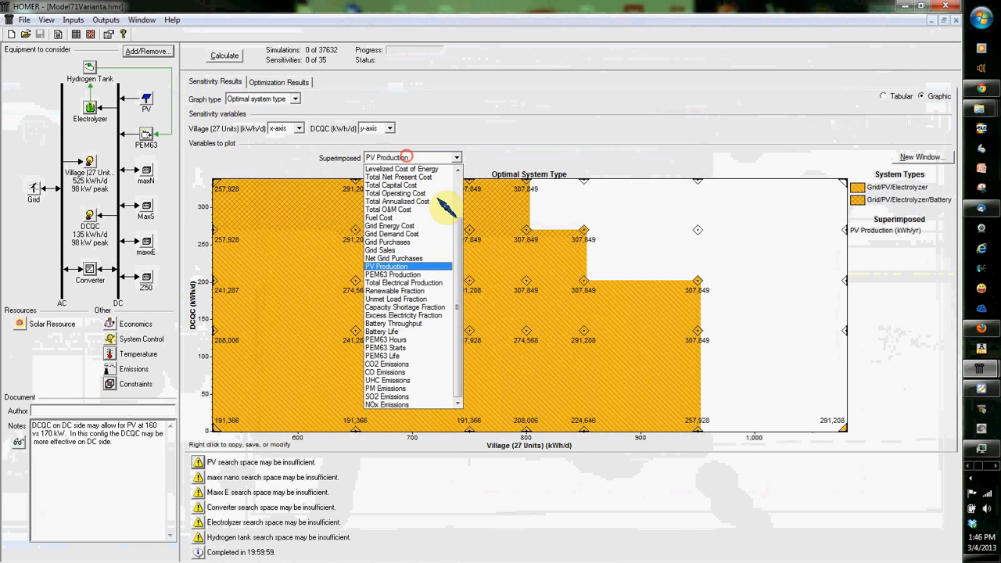
pyautogui.click(400, 266)
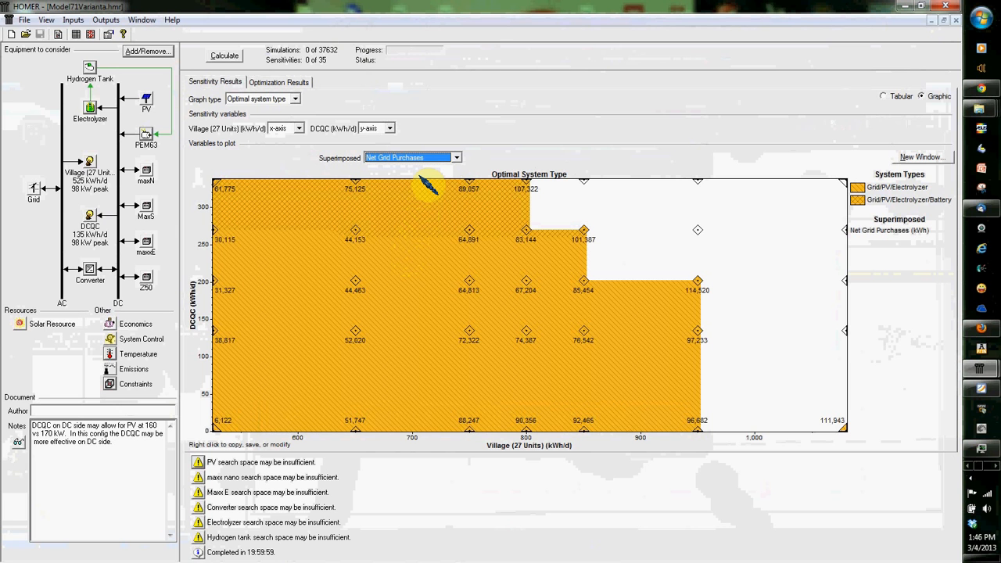
pyautogui.scroll(-2, 422, 172)
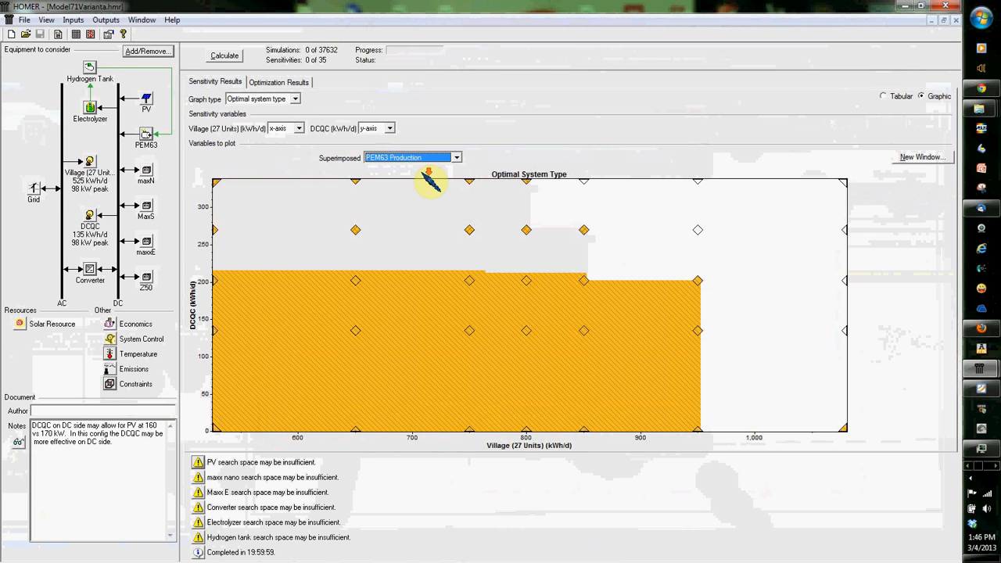
pyautogui.scroll(-2, 425, 175)
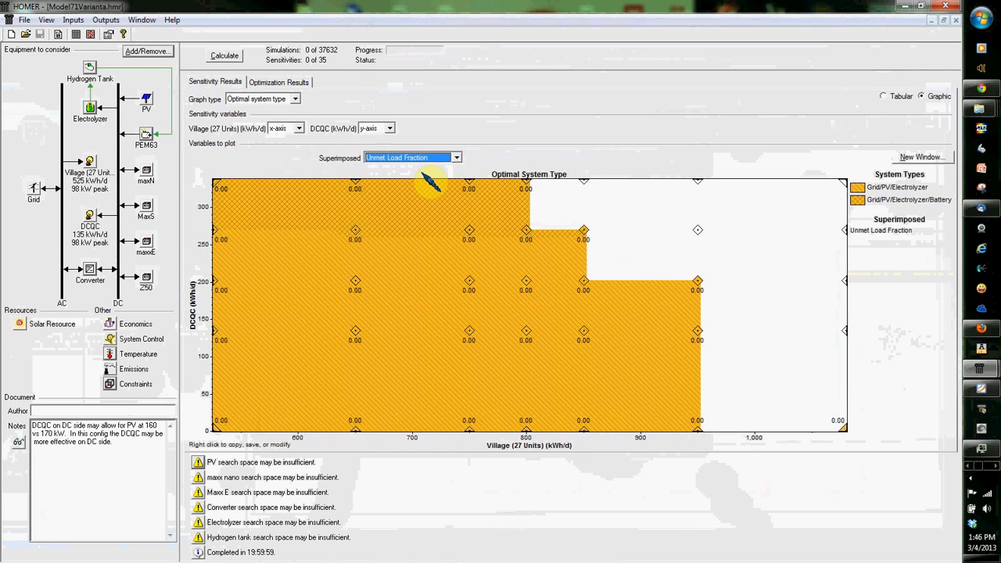
pyautogui.scroll(-2, 429, 185)
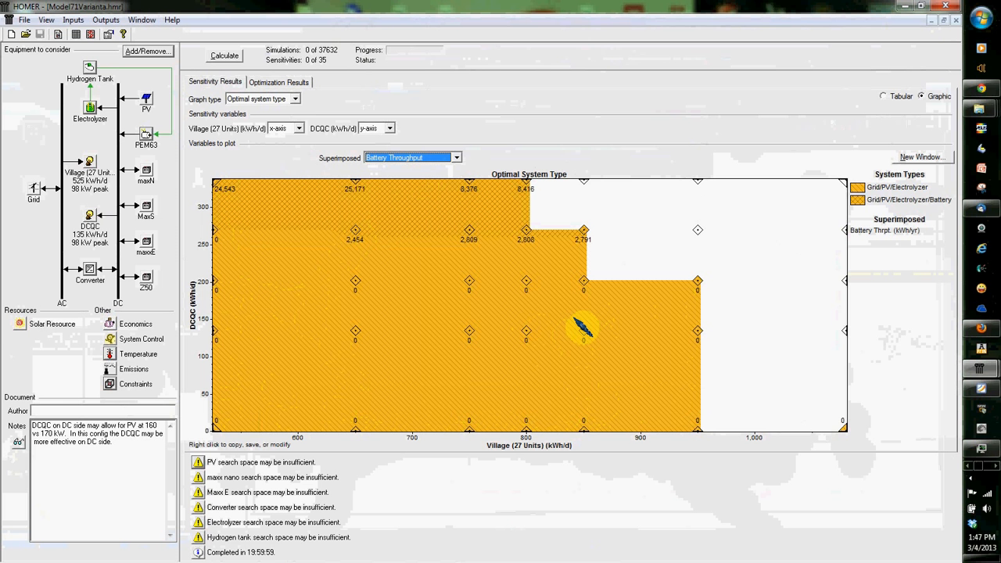
# Step: Change the sensitivity graph to a surface plot with Levelized Cost of Energy as its primary variable
pyautogui.click(268, 100)
pyautogui.click(274, 126)
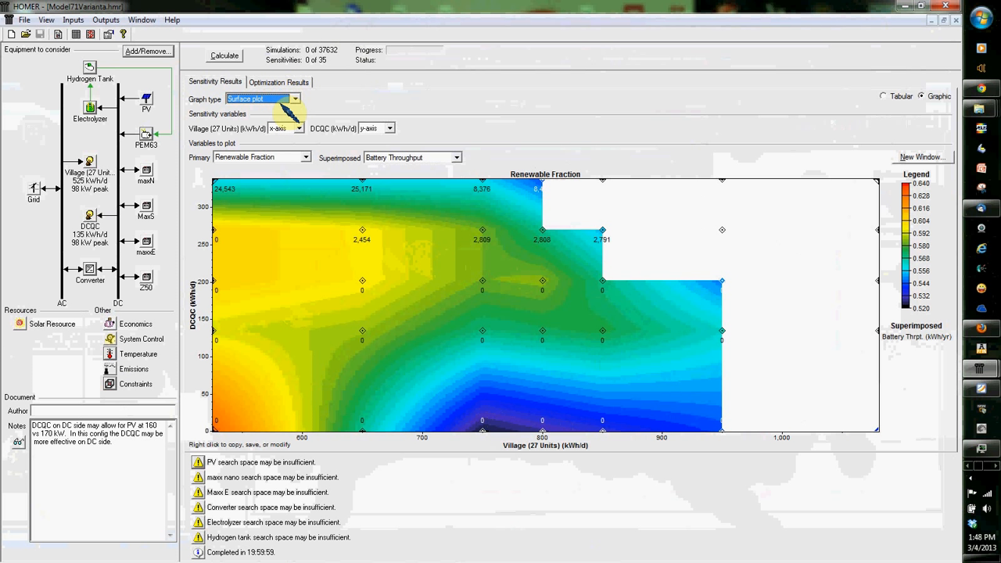
pyautogui.click(266, 157)
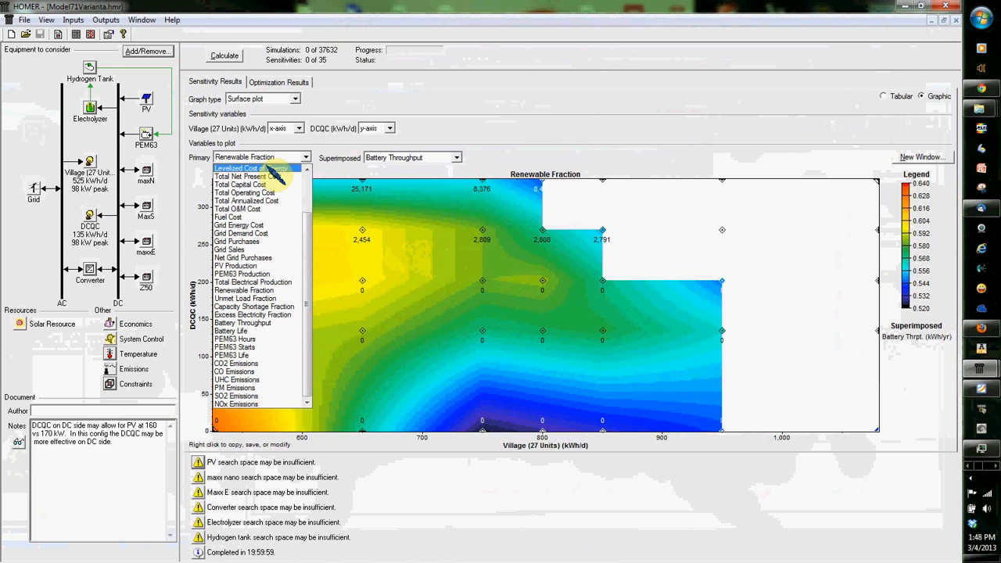
pyautogui.click(270, 168)
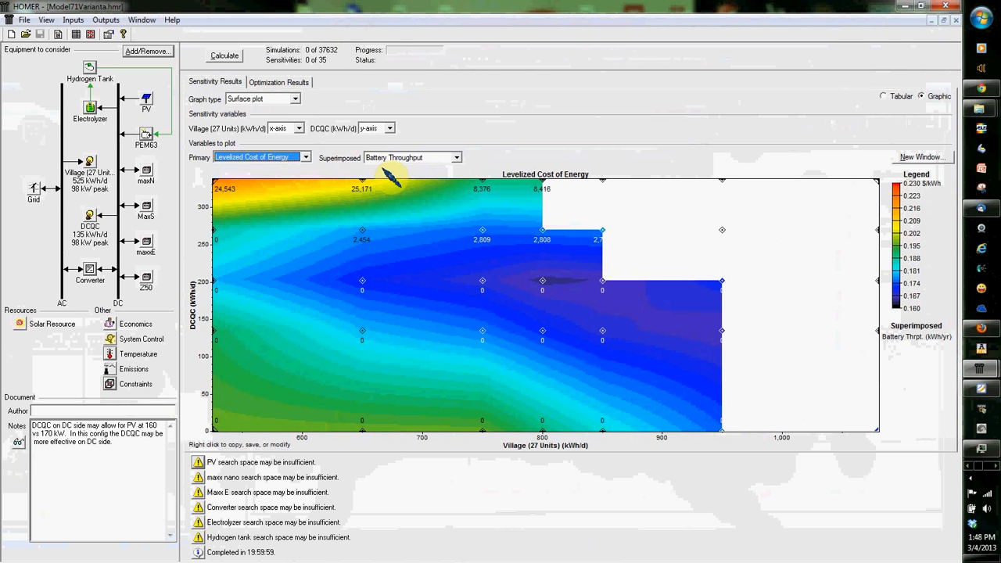
# Step: Superimpose PV Production on the Levelized Cost of Energy surface plot
pyautogui.click(400, 161)
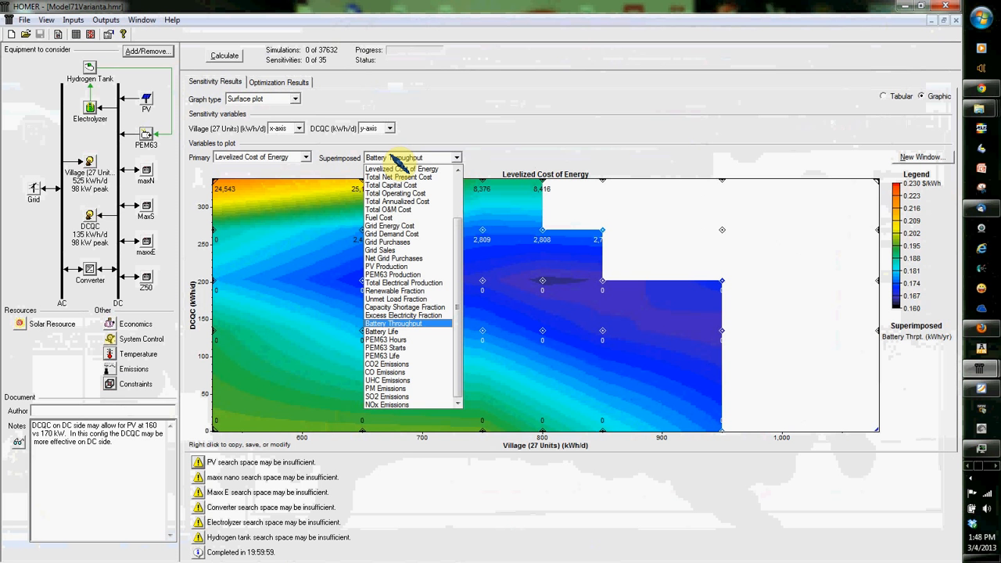
pyautogui.click(480, 137)
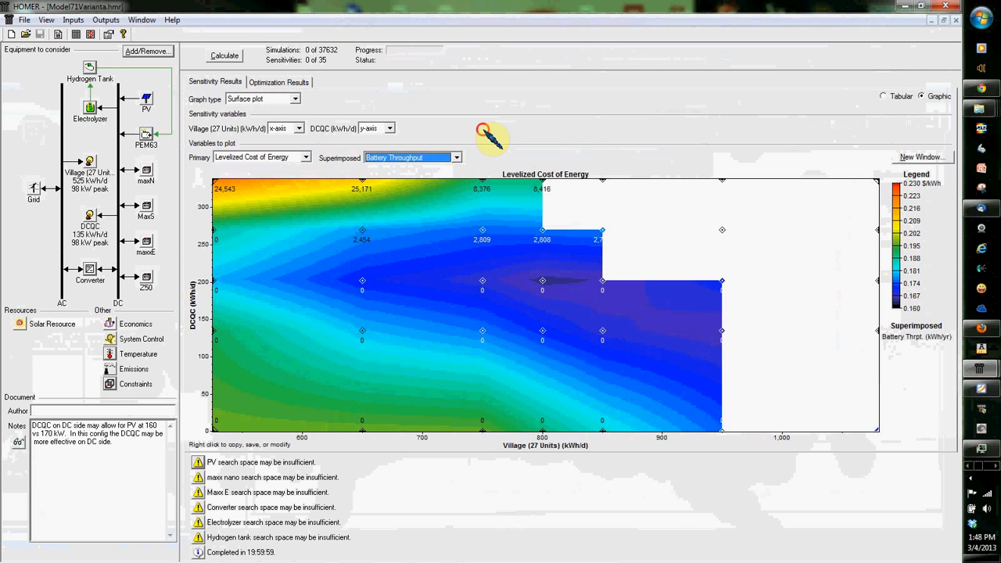
pyautogui.click(416, 158)
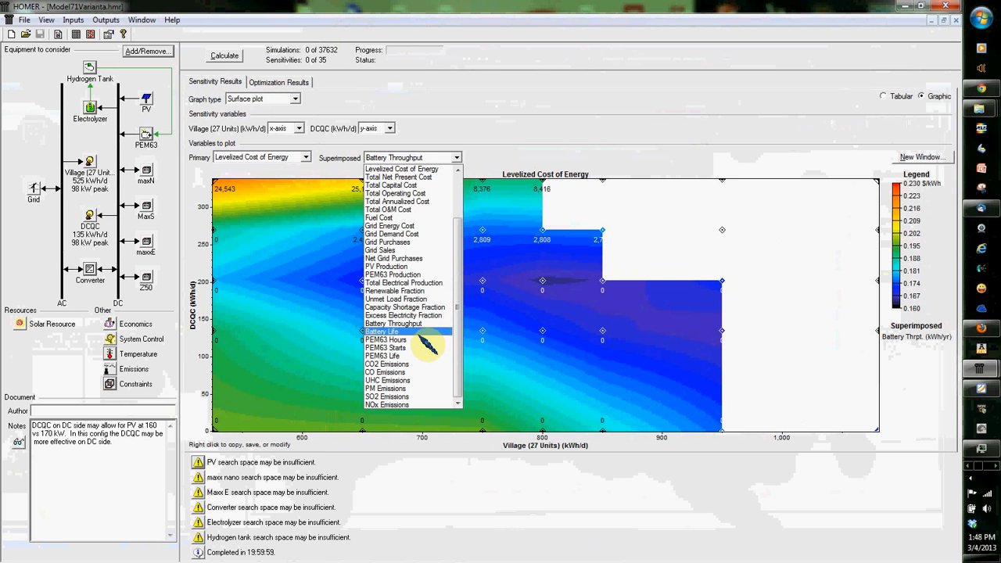
pyautogui.click(415, 266)
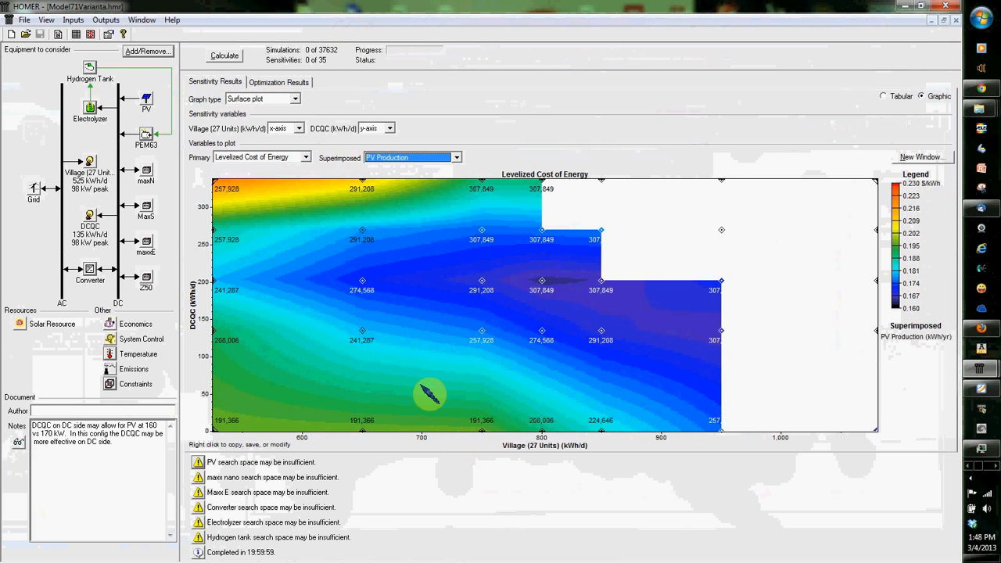
# Step: Superimpose Total Net Present Cost and then PV Array Capacity on the Levelized Cost of Energy surface plot
pyautogui.click(425, 158)
pyautogui.scroll(1, 436, 197)
pyautogui.click(427, 202)
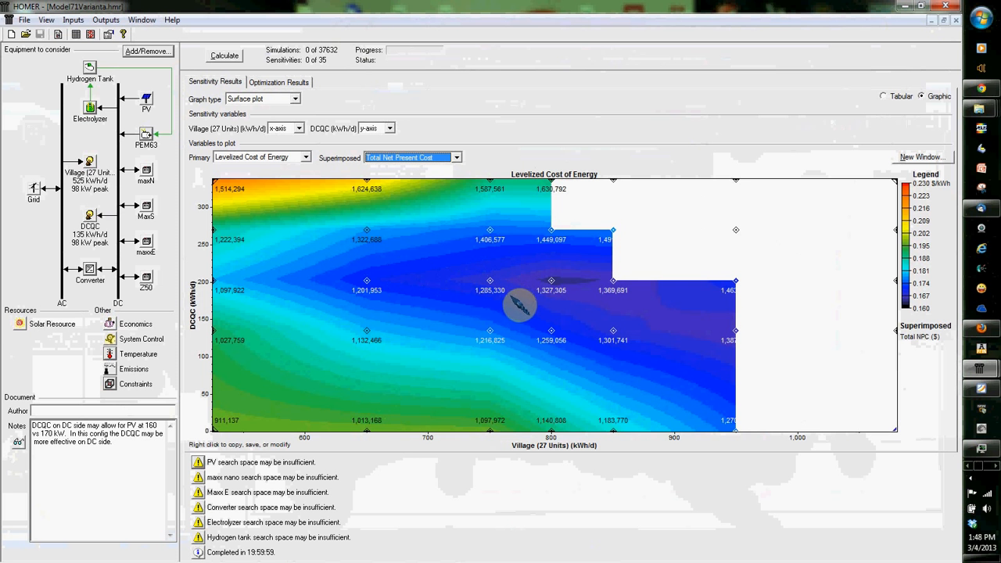
pyautogui.click(434, 156)
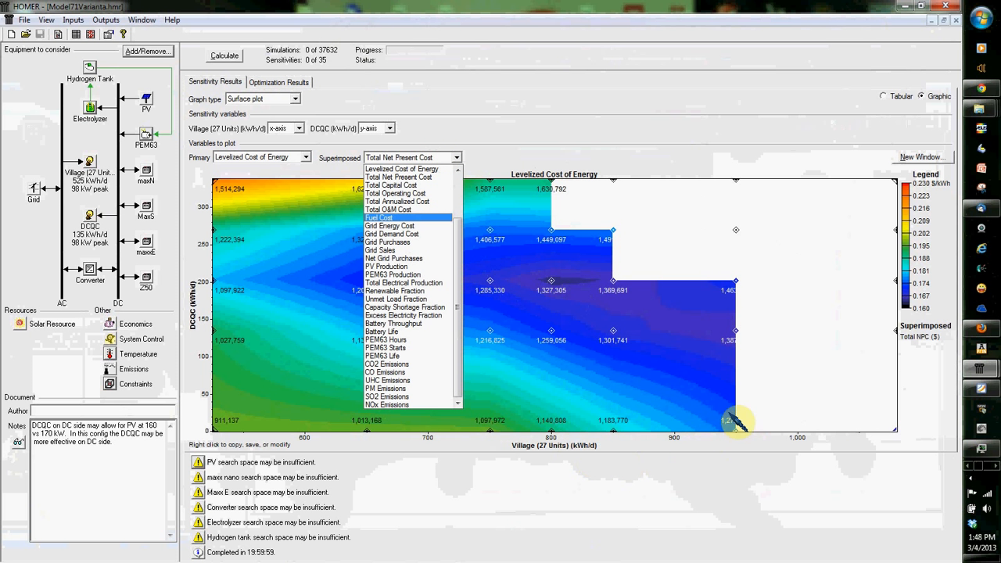
pyautogui.scroll(3, 391, 224)
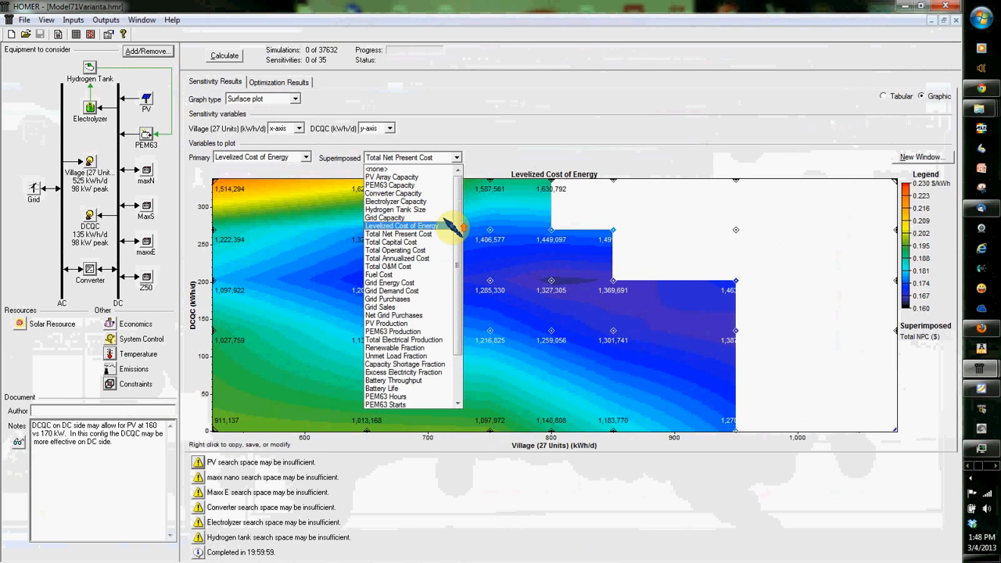
pyautogui.click(405, 172)
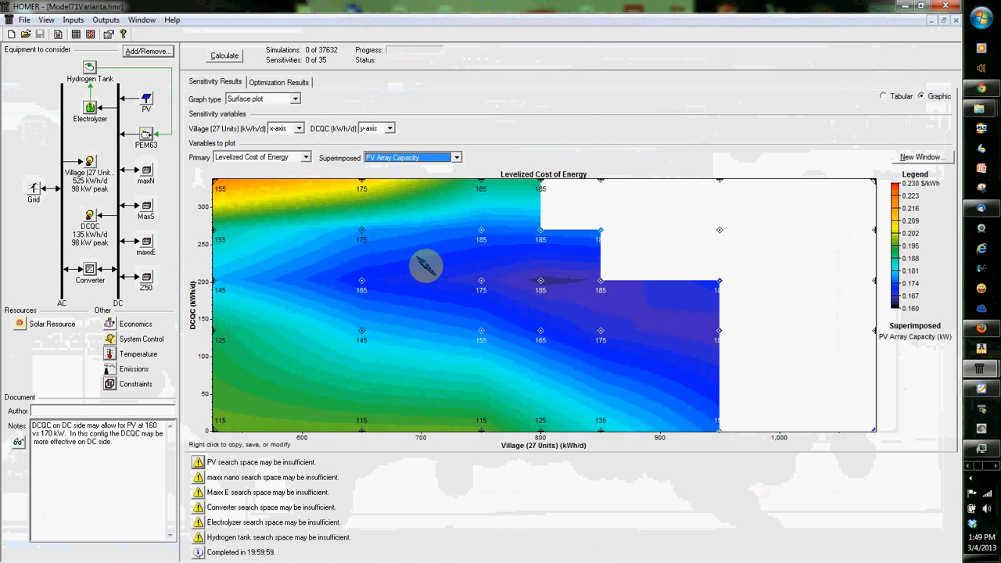
# Step: Review the optimization results' PV and Maxx E search space warnings and the winning sizes in the search space table, cancelling out of it
pyautogui.click(291, 81)
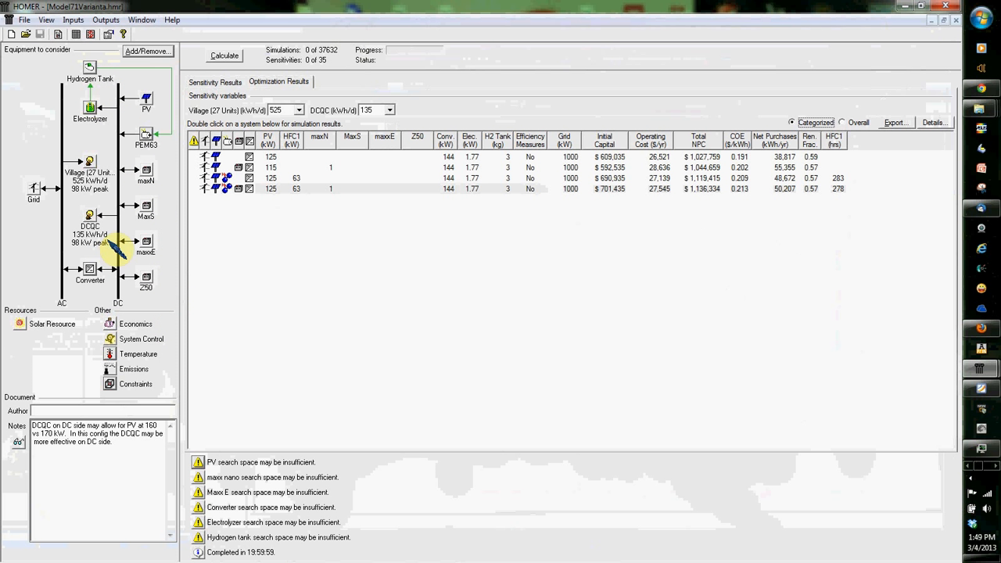
pyautogui.click(200, 464)
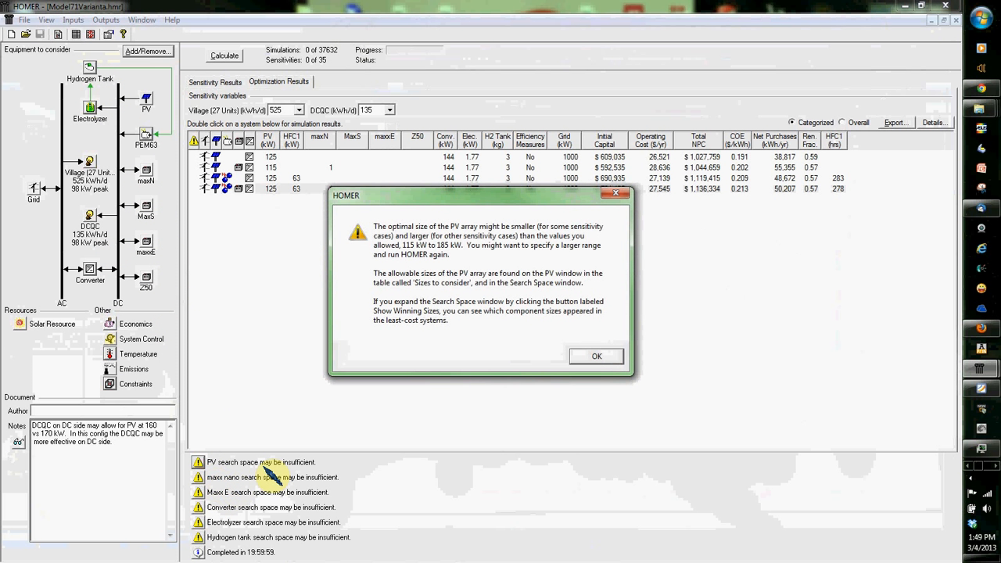
pyautogui.click(611, 357)
pyautogui.click(201, 493)
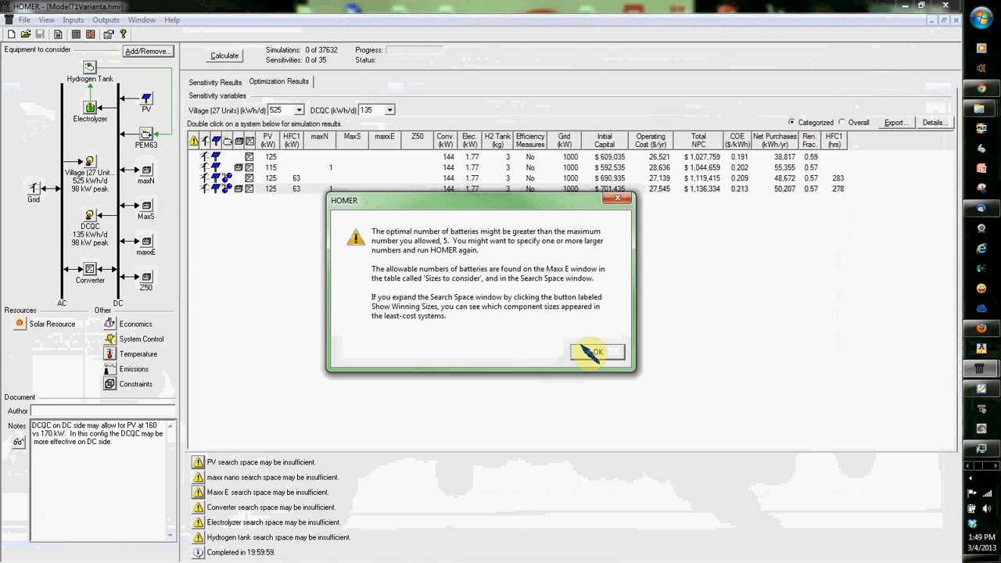
pyautogui.click(608, 354)
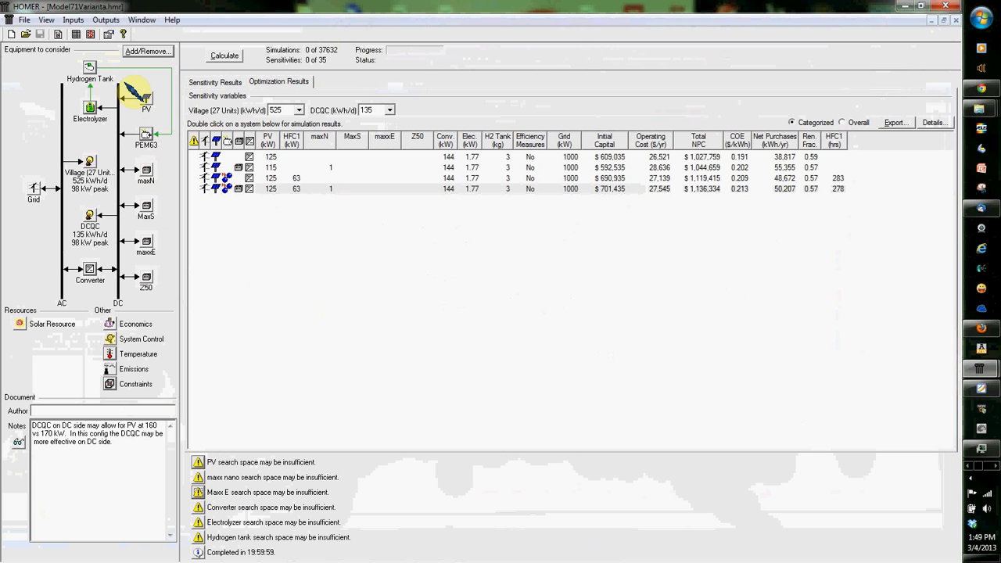
pyautogui.click(77, 35)
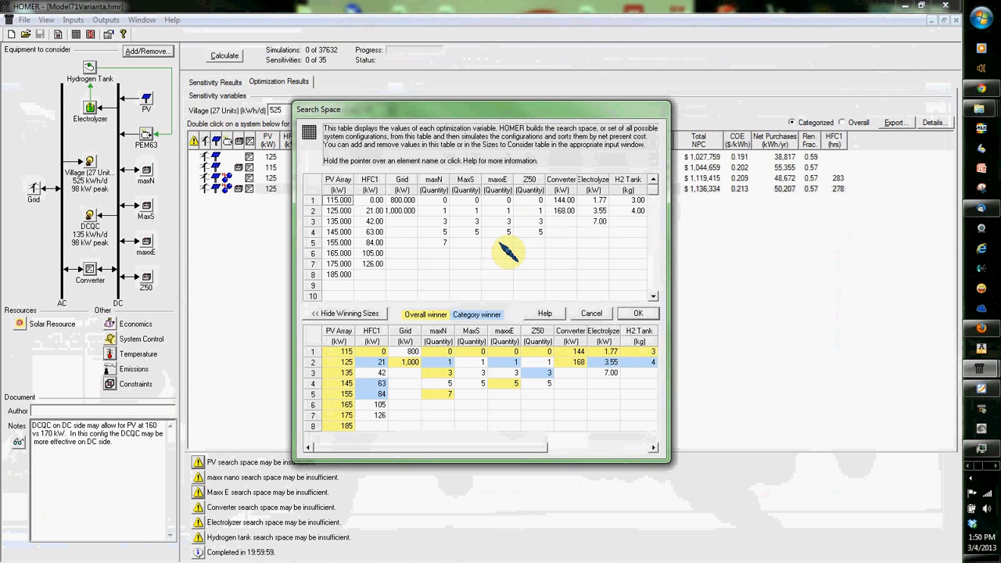
pyautogui.click(593, 315)
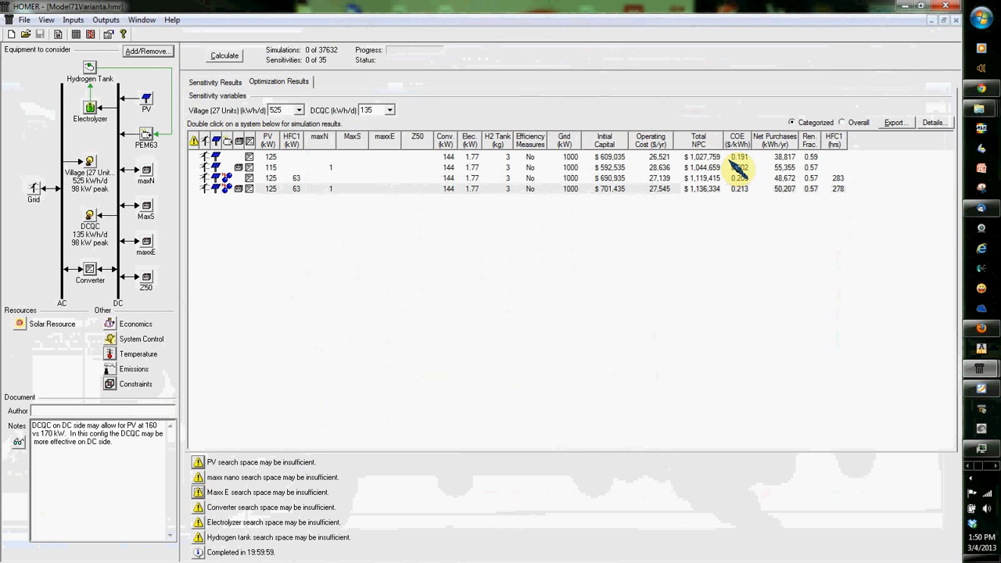
# Step: Switch to the other HOMER window and bring up the Model30Cr_PV125_QCDC_fc63_maxxN.hmr model
pyautogui.moveTo(980, 368)
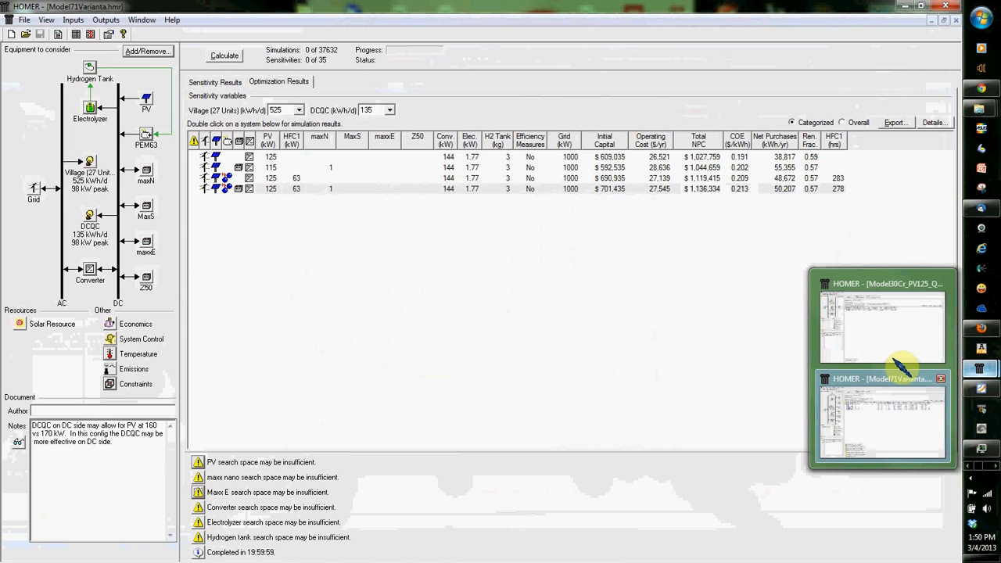
pyautogui.moveTo(897, 359)
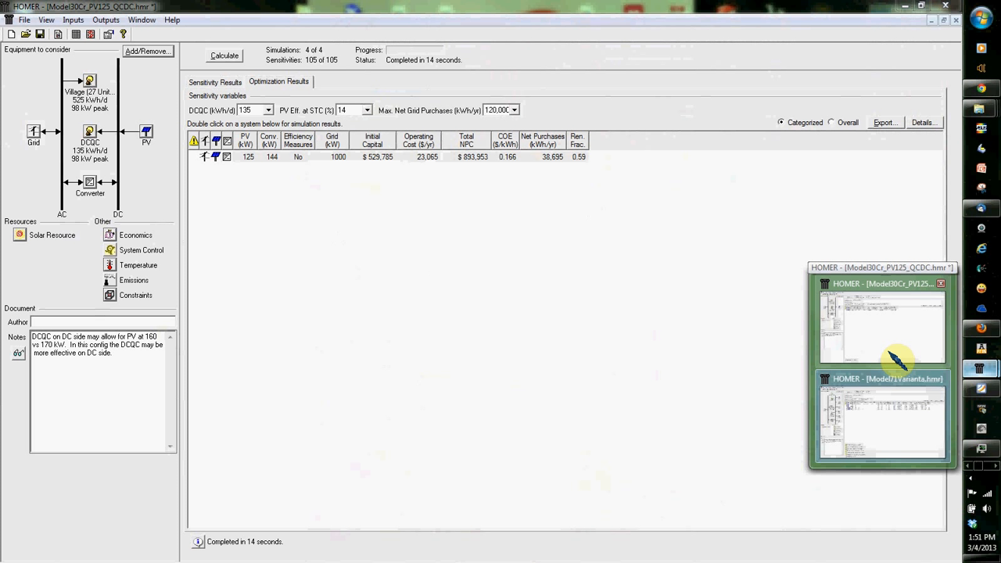
pyautogui.click(896, 359)
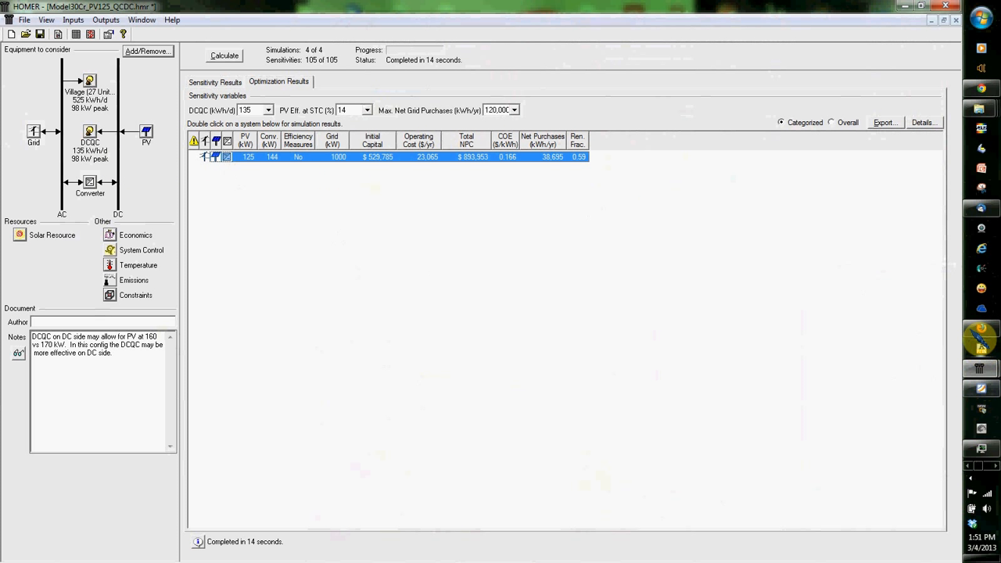
pyautogui.moveTo(981, 370)
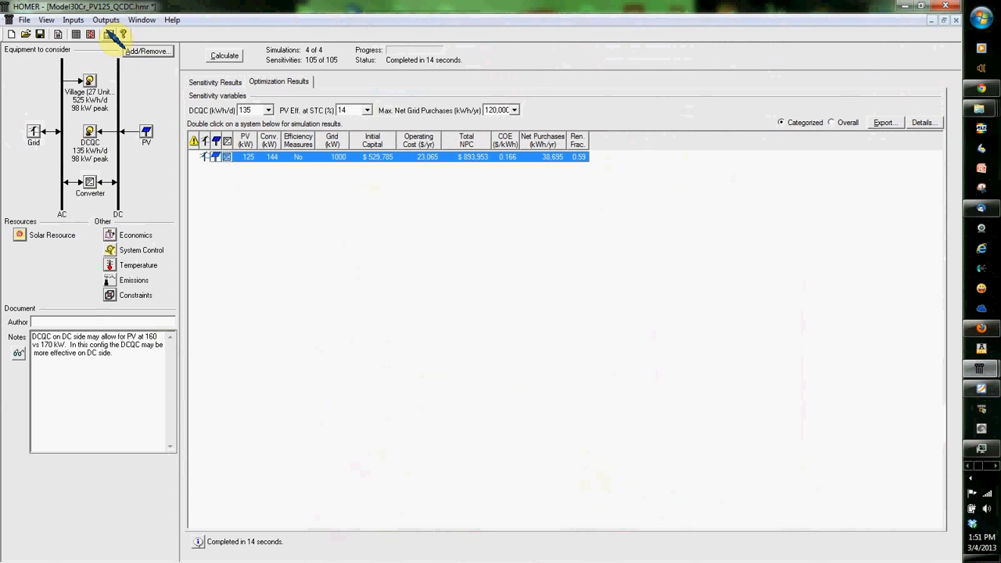
pyautogui.click(141, 21)
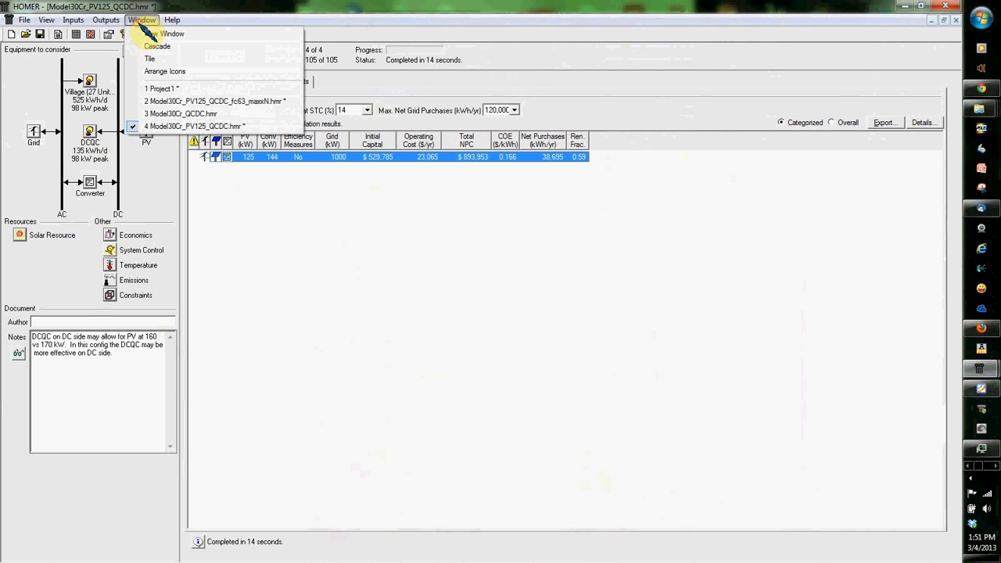
pyautogui.click(167, 101)
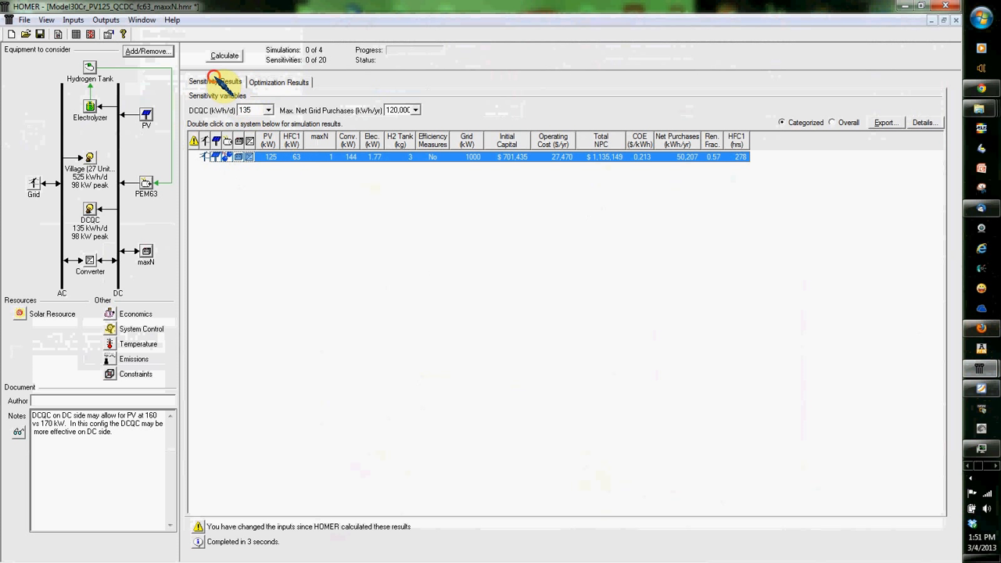
# Step: Superimpose PEM63 Production on the model's optimal system type sensitivity graph
pyautogui.click(215, 82)
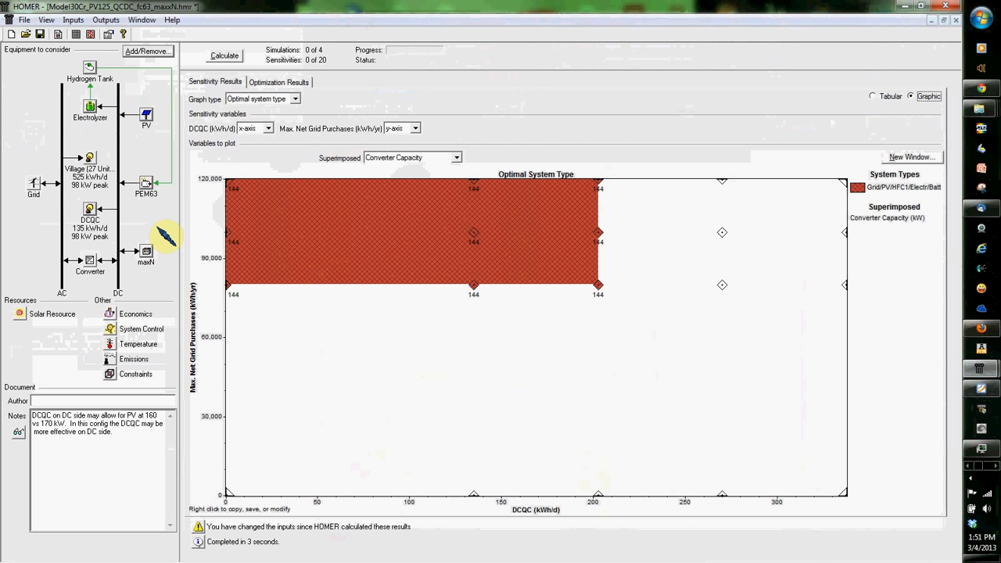
pyautogui.click(427, 152)
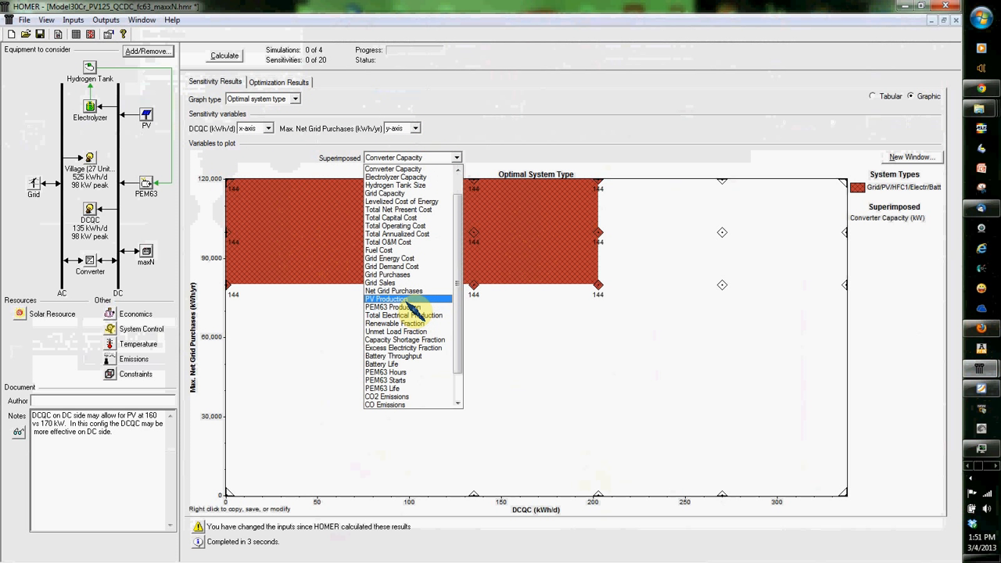
pyautogui.click(407, 307)
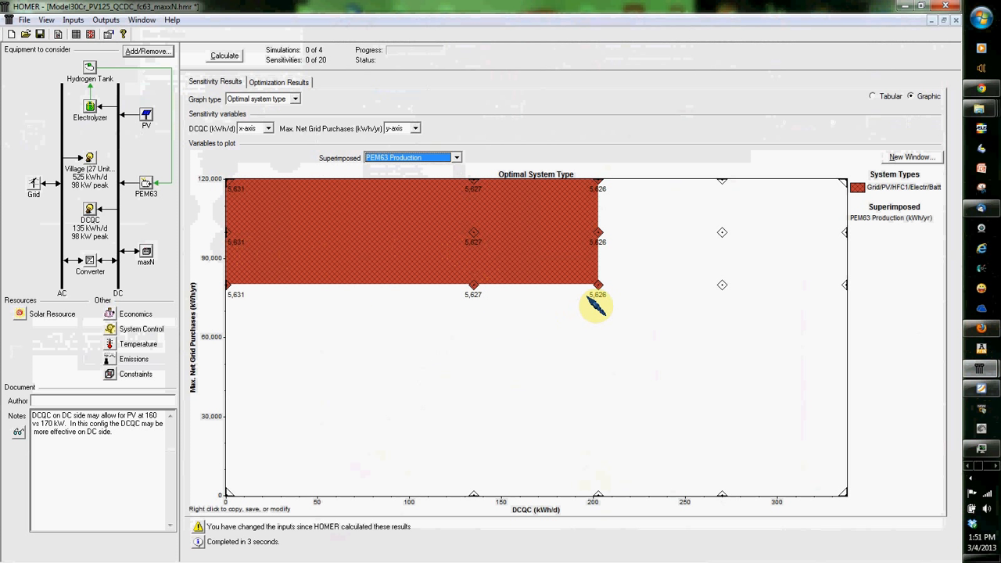
# Step: Change the sensitivity graph to a surface plot with Battery Throughput as its primary variable
pyautogui.click(256, 82)
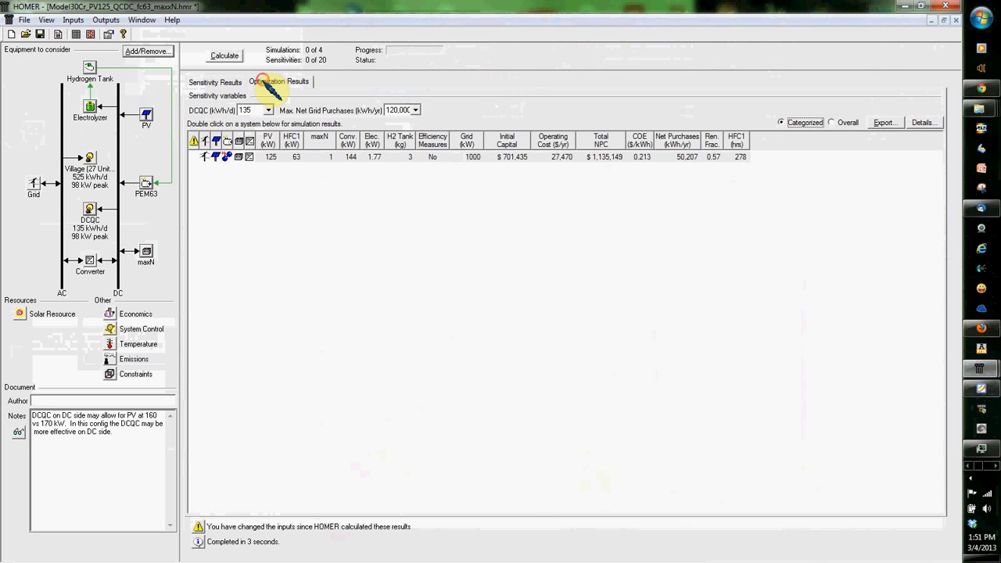
pyautogui.click(215, 83)
pyautogui.click(235, 99)
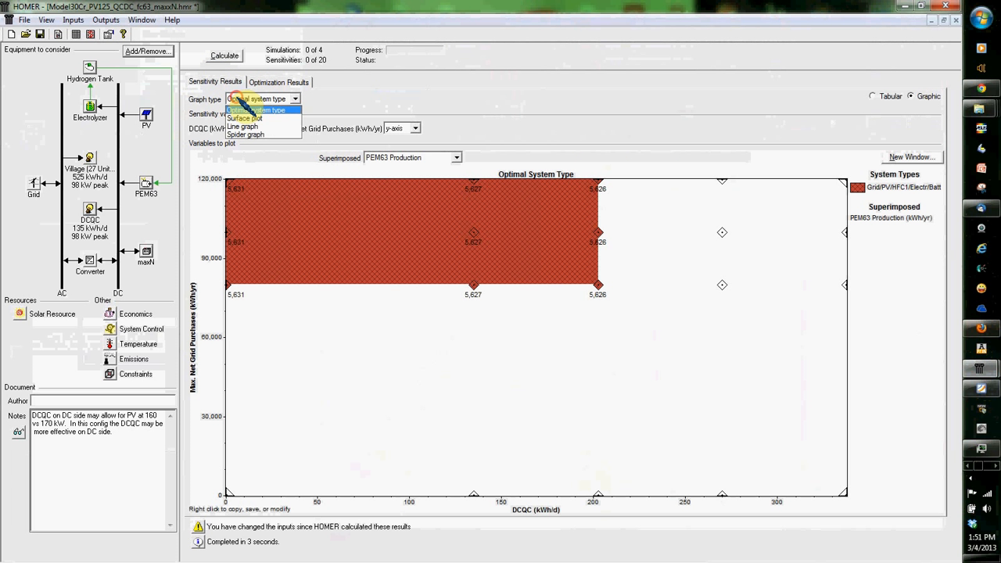
pyautogui.click(241, 117)
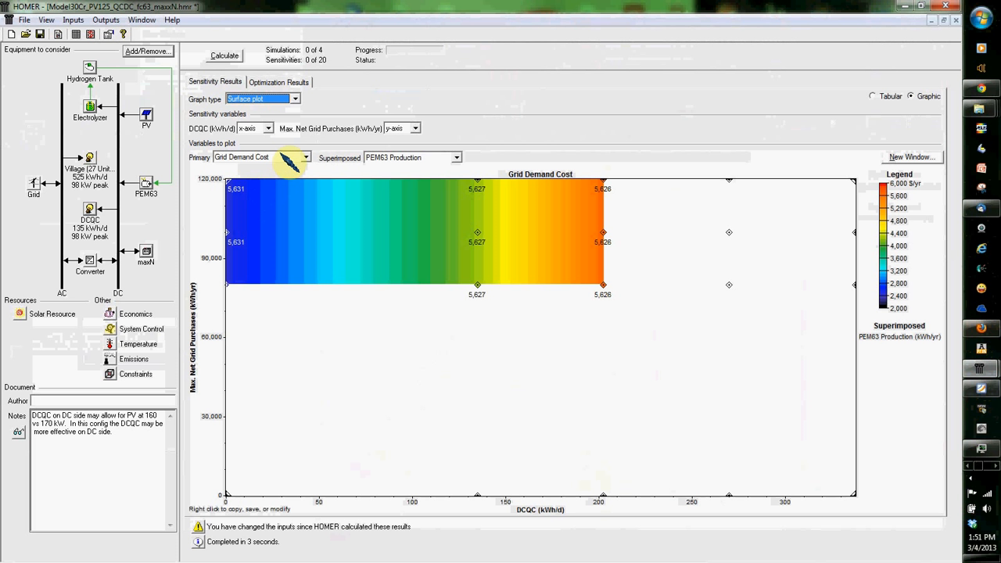
pyautogui.click(282, 154)
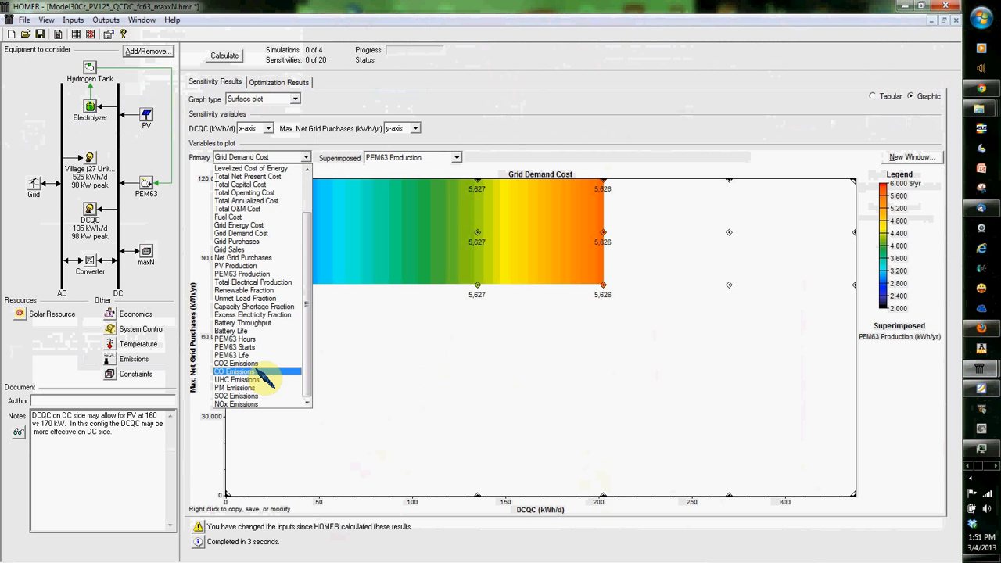
pyautogui.click(263, 322)
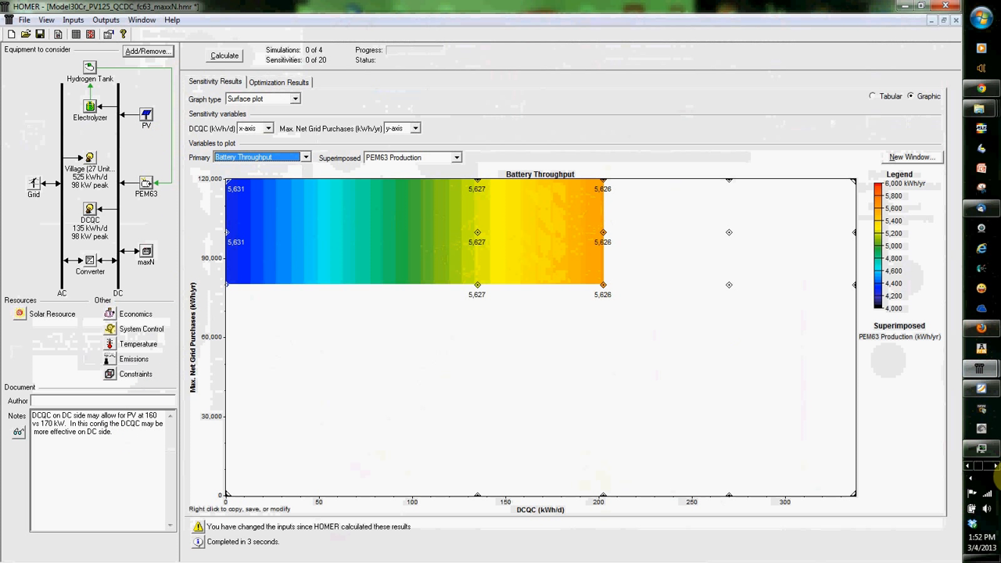
# Step: Return to Model71Varianta.hmr and compare its optimization results for Village loads of 750 and 525 kWh/d, selecting the hydrogen-and-battery system
pyautogui.click(980, 368)
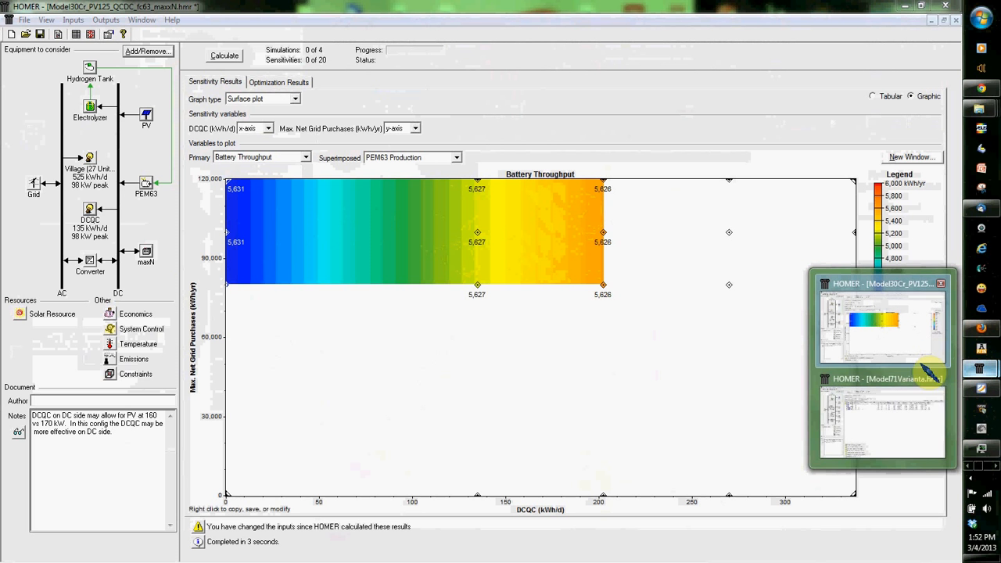
pyautogui.click(902, 423)
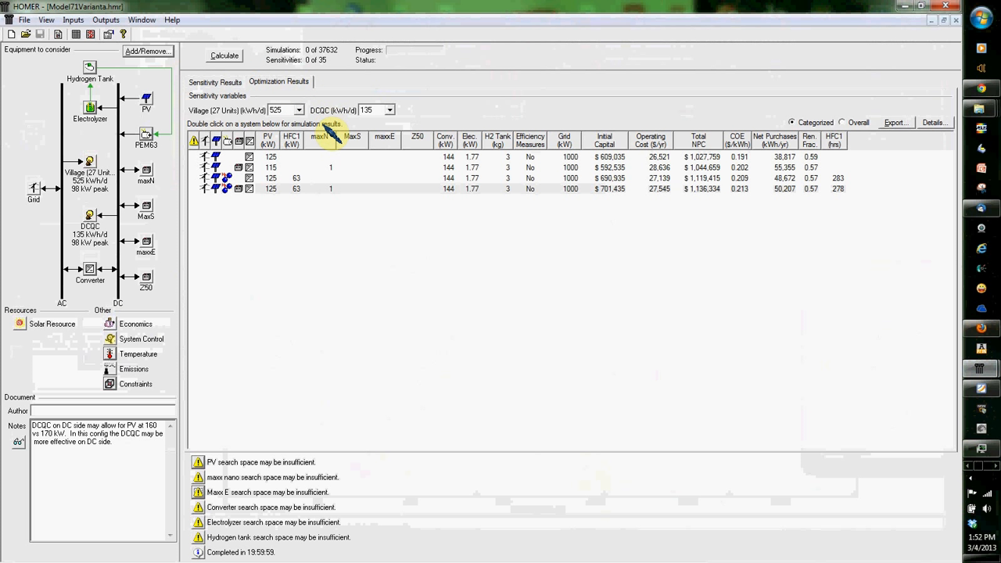
pyautogui.click(298, 109)
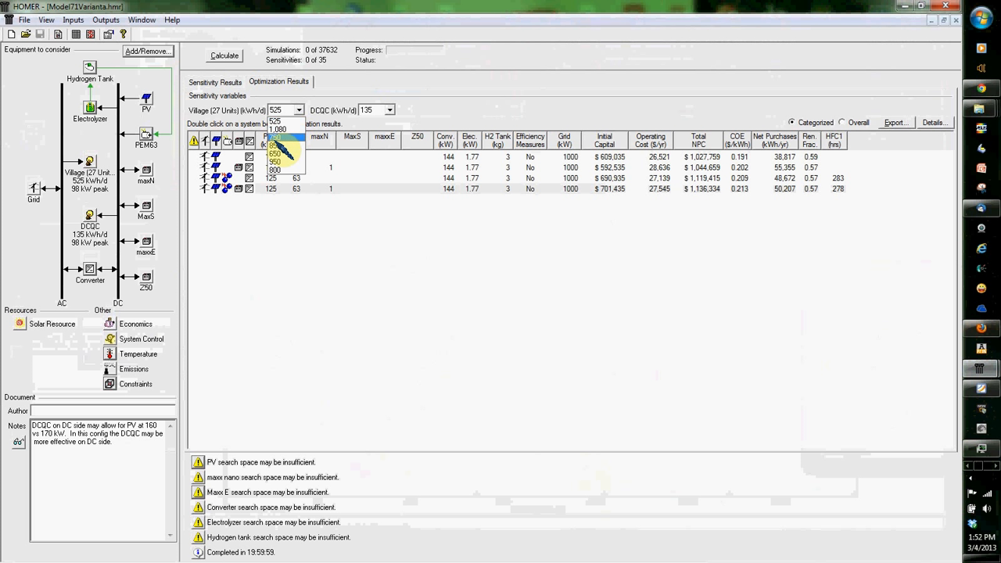
pyautogui.click(280, 138)
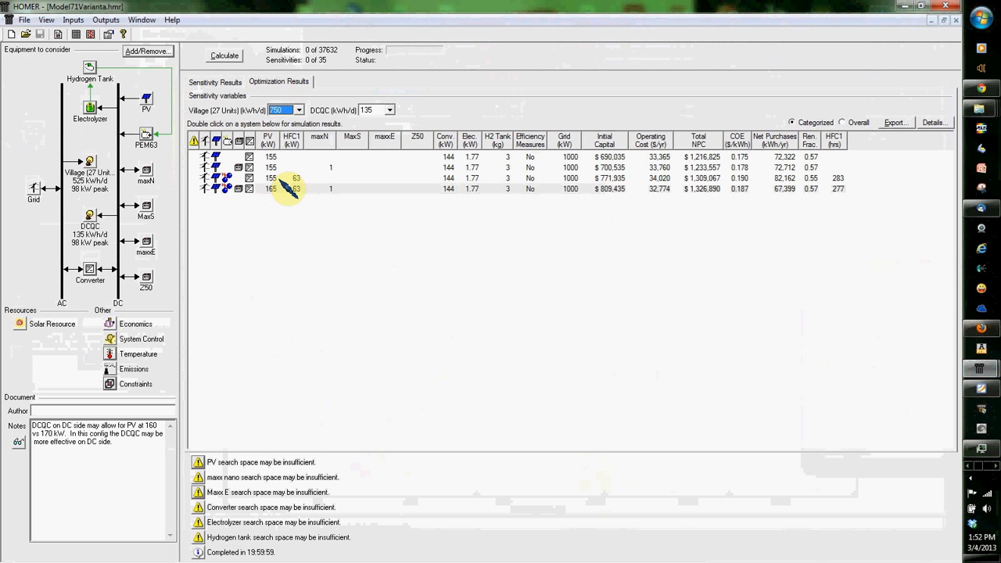
pyautogui.click(283, 111)
pyautogui.click(283, 130)
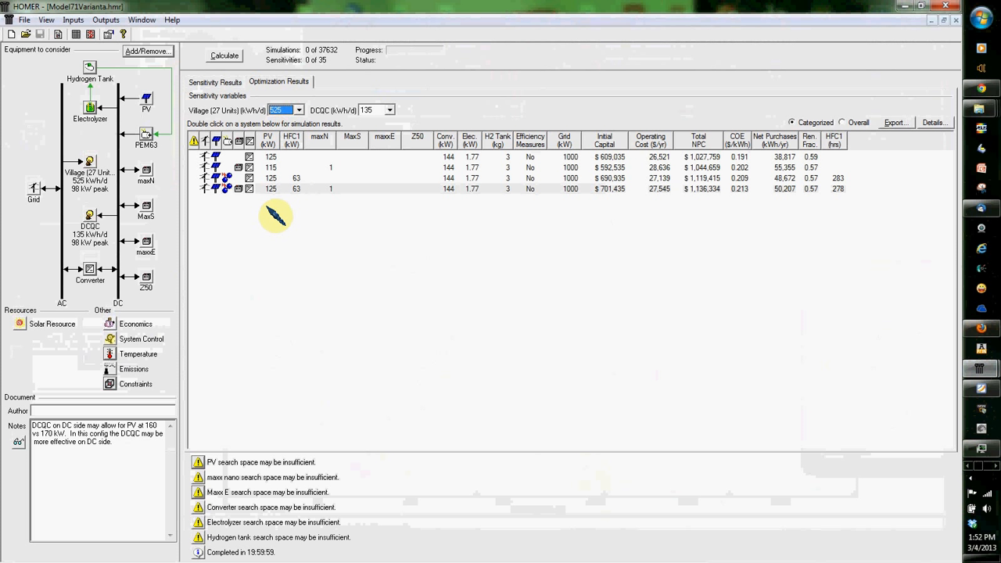
pyautogui.click(269, 187)
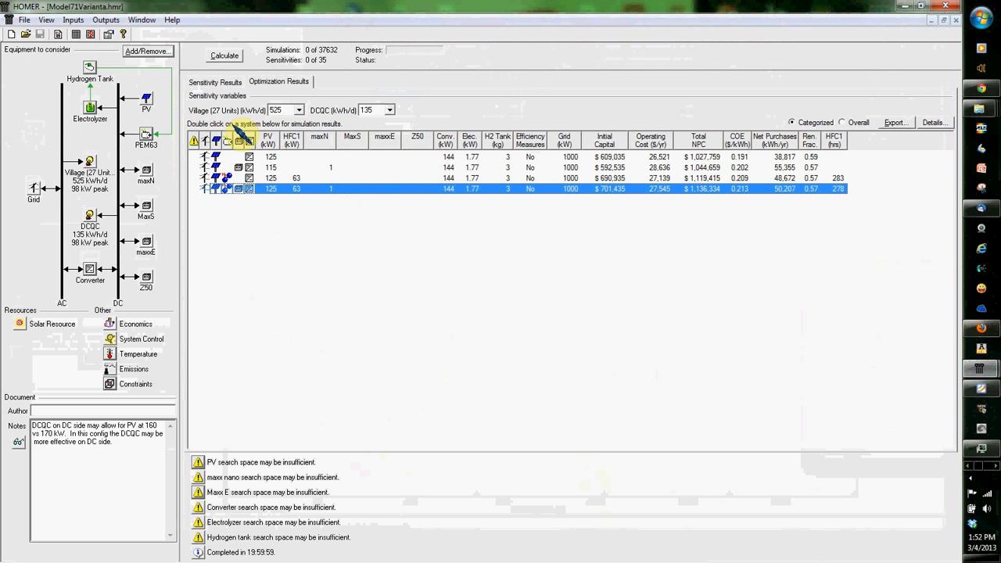
# Step: Show the optimization results for a Village load of 1,080 kWh/d and a DCQC load of 0 kWh/d
pyautogui.click(299, 110)
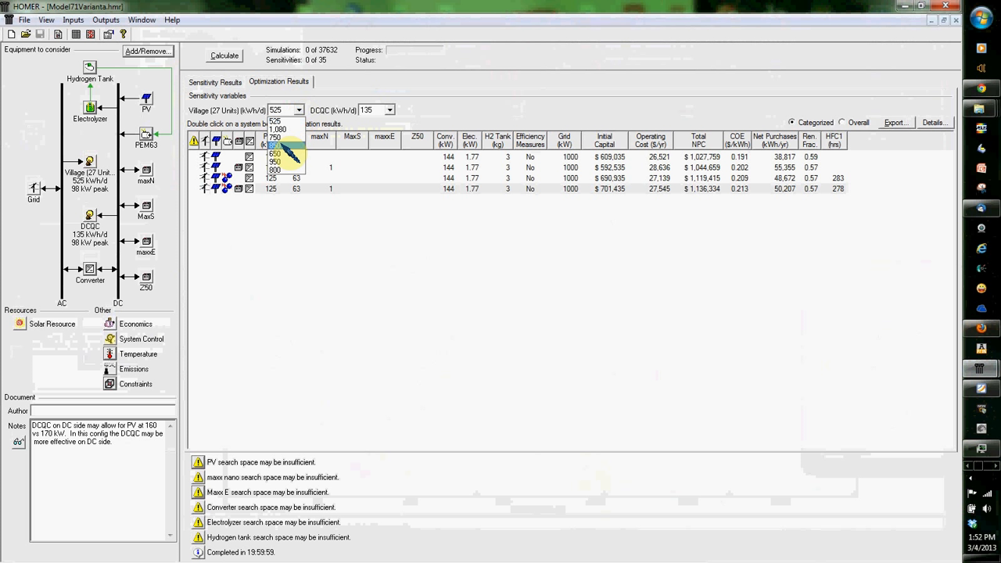
pyautogui.click(283, 131)
pyautogui.click(389, 111)
pyautogui.click(373, 152)
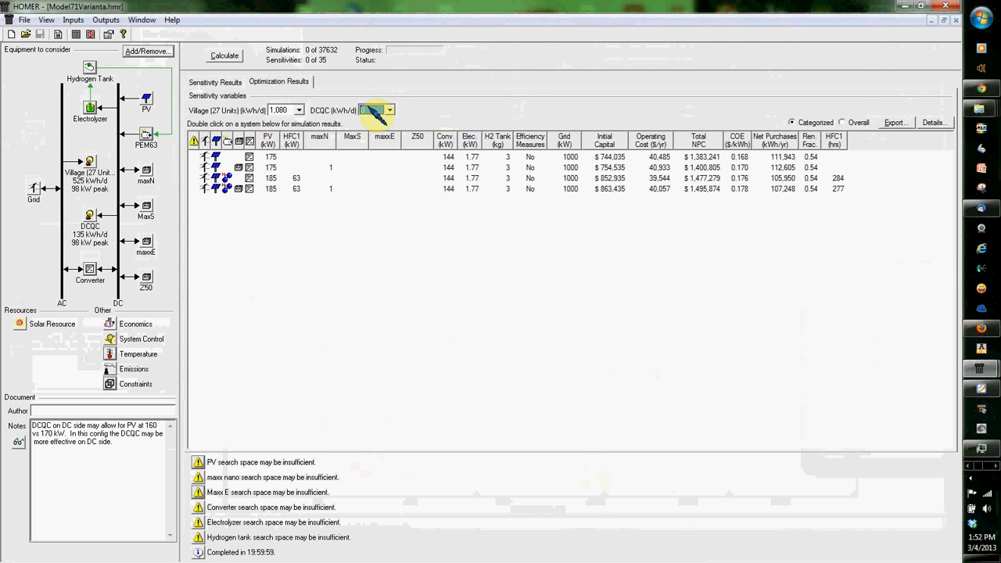
# Step: Compare the optimization results for a Village load of 650 kWh/d at DCQC loads of 0, 203 and 338 kWh/d
pyautogui.click(288, 110)
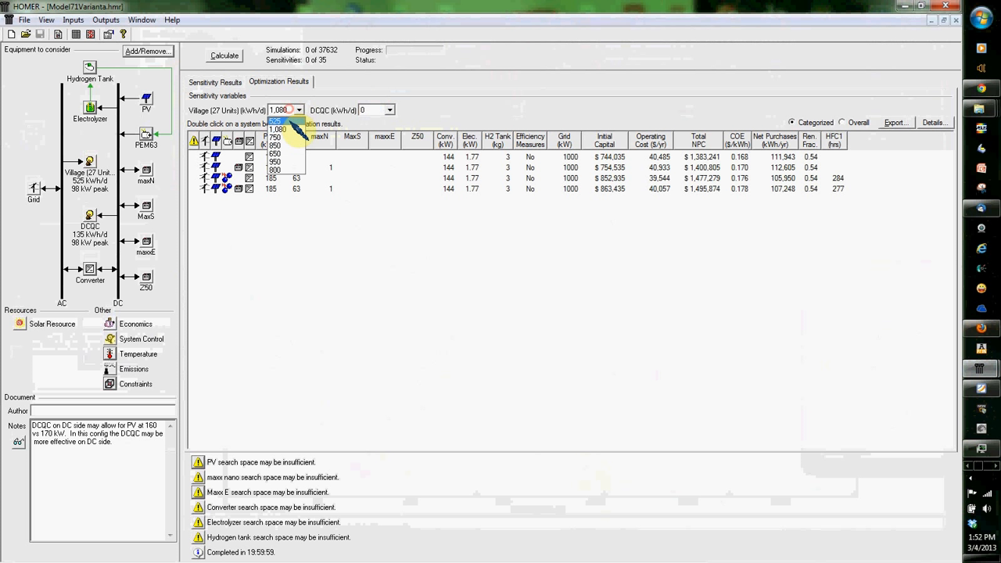
pyautogui.click(289, 155)
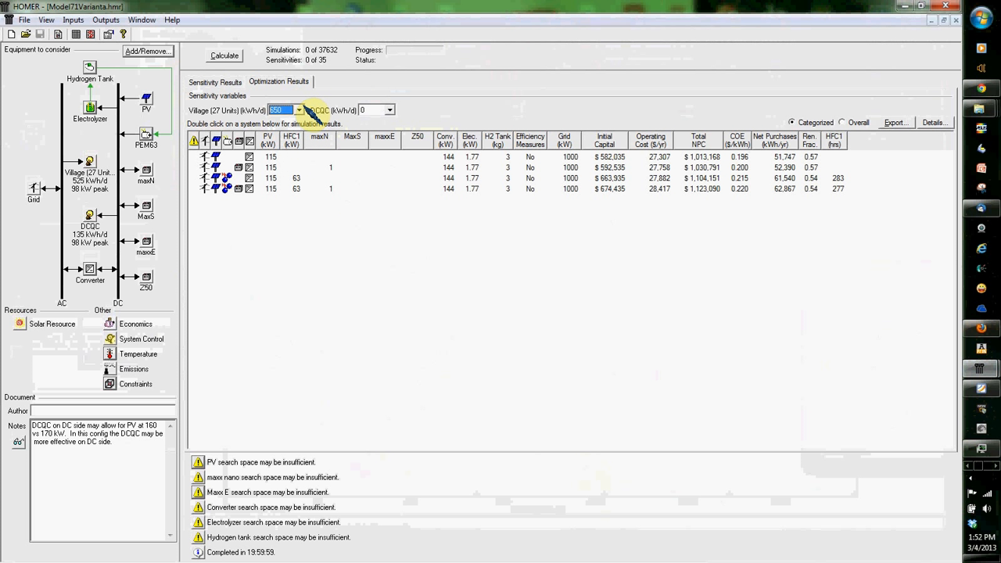
pyautogui.click(389, 109)
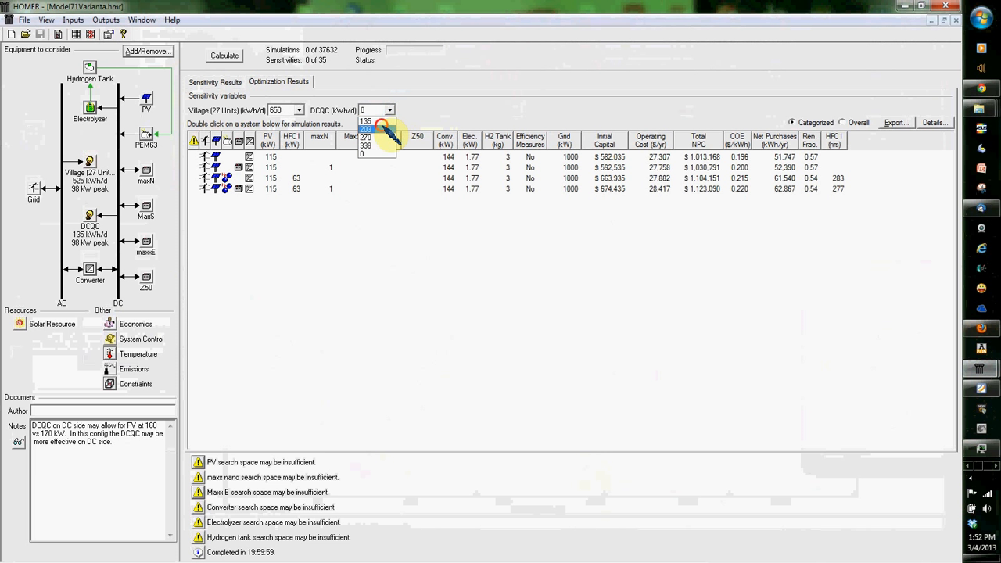
pyautogui.click(391, 135)
pyautogui.click(389, 109)
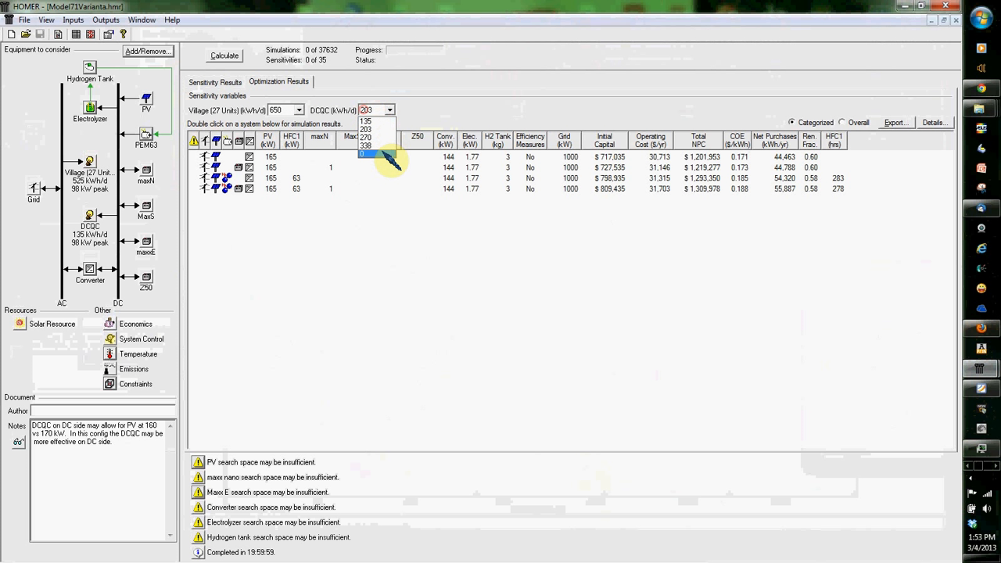
pyautogui.click(385, 155)
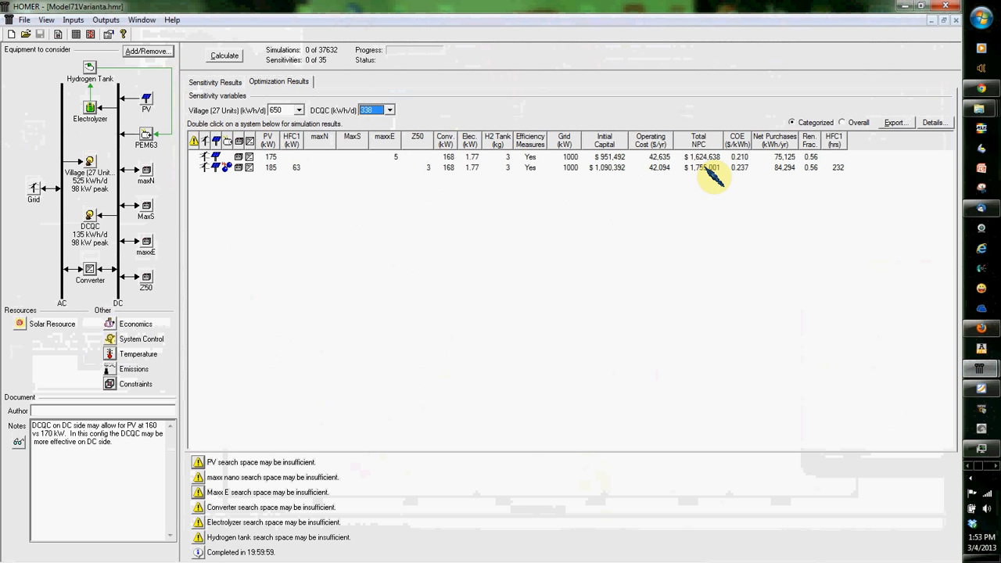
# Step: Show the results for Village 525 and DCQC 135 kWh/d, comparing the hydrogen system with and without a battery
pyautogui.click(278, 111)
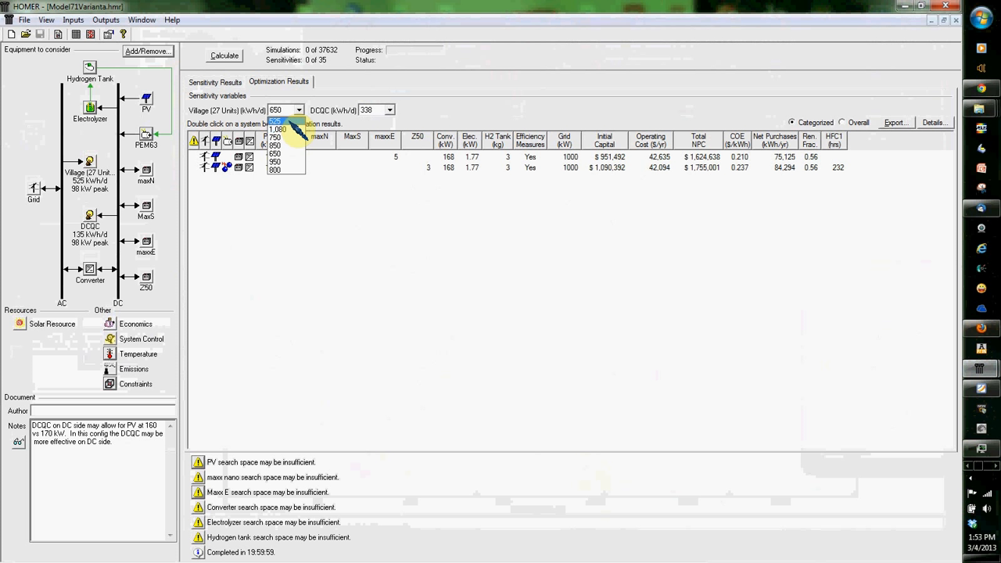
pyautogui.click(289, 123)
pyautogui.click(389, 109)
pyautogui.click(370, 120)
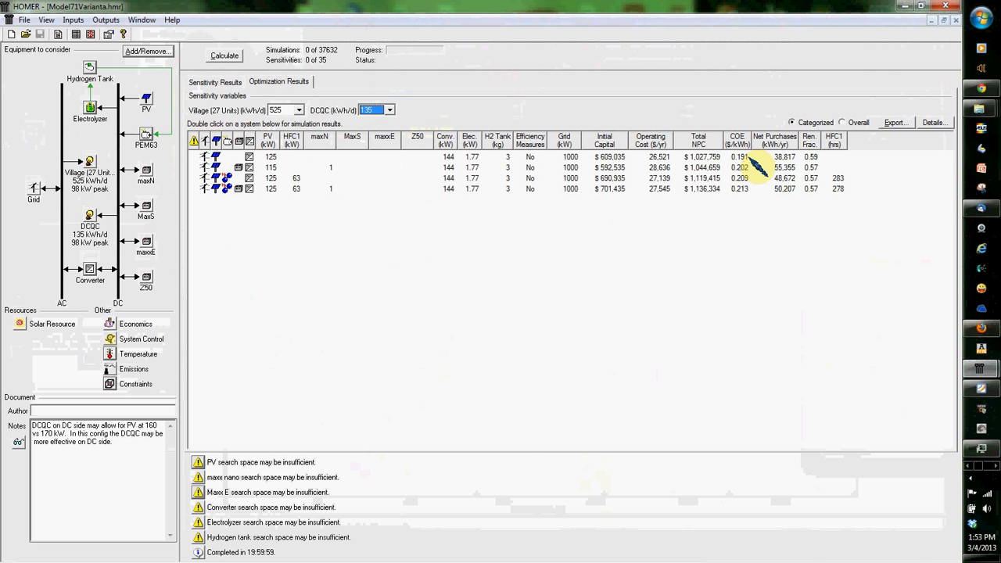
pyautogui.click(714, 188)
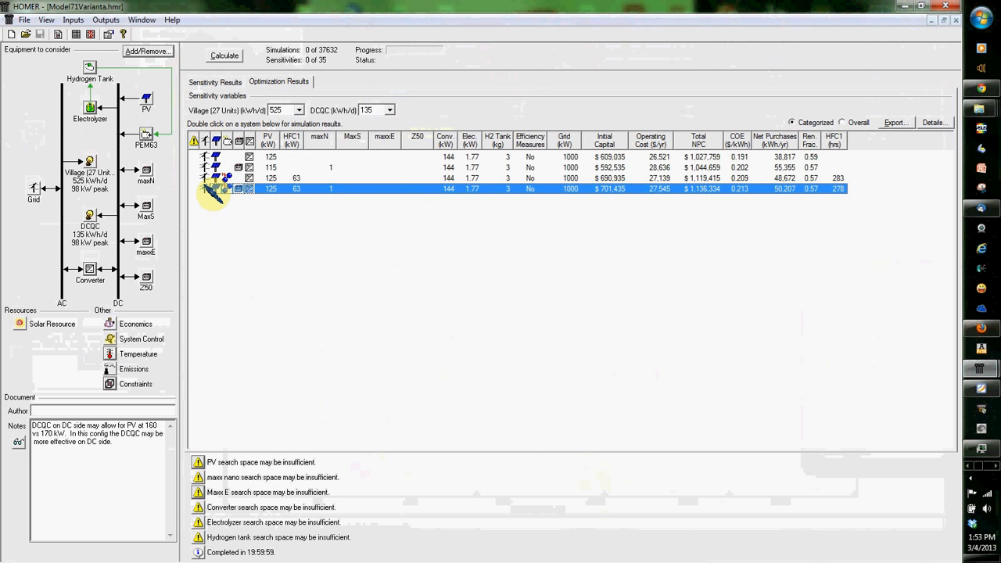
pyautogui.click(216, 179)
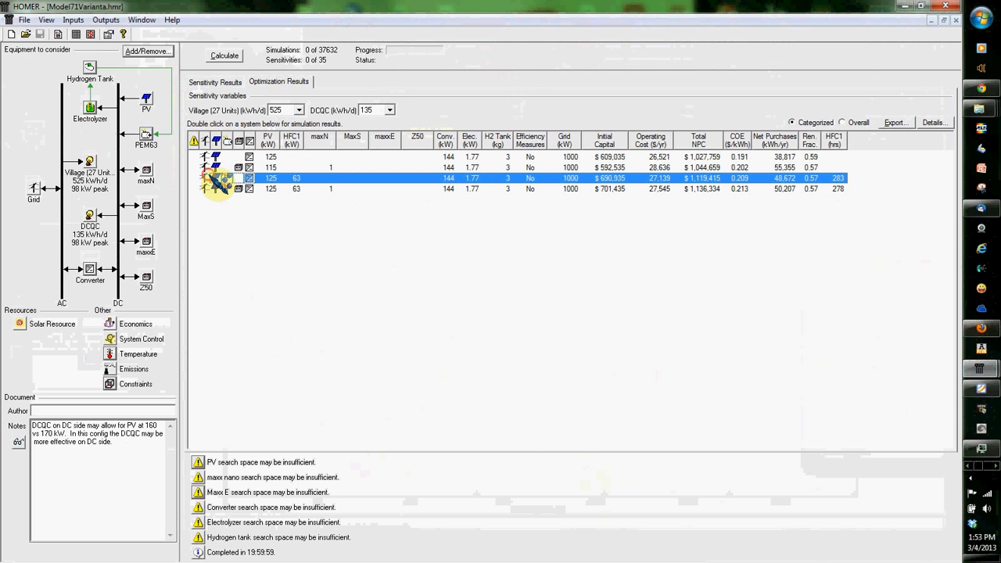
# Step: Show the results for Village 650 and DCQC 270 kWh/d, and review the winning sizes in the search space
pyautogui.click(297, 109)
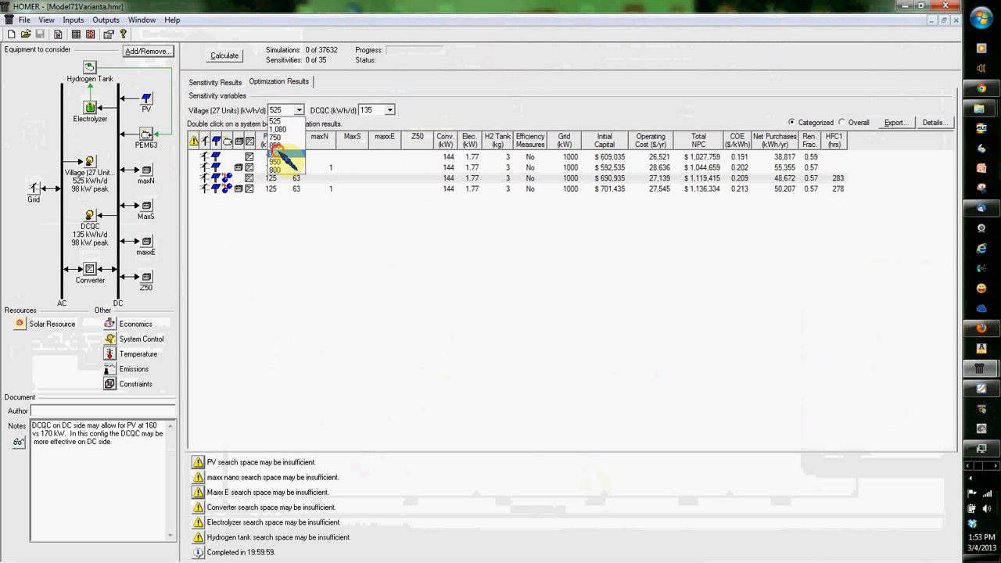
pyautogui.click(277, 145)
pyautogui.click(389, 110)
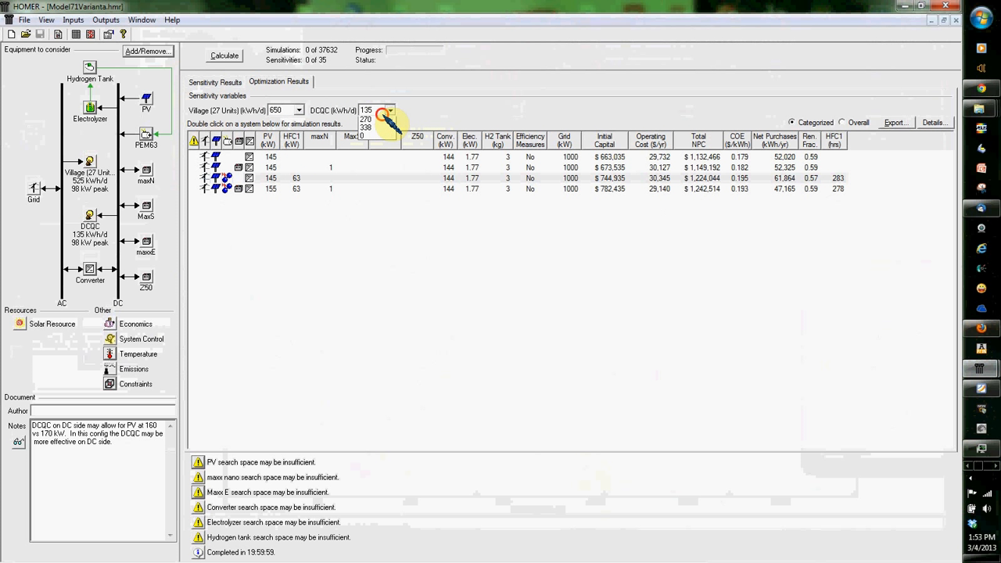
pyautogui.click(367, 135)
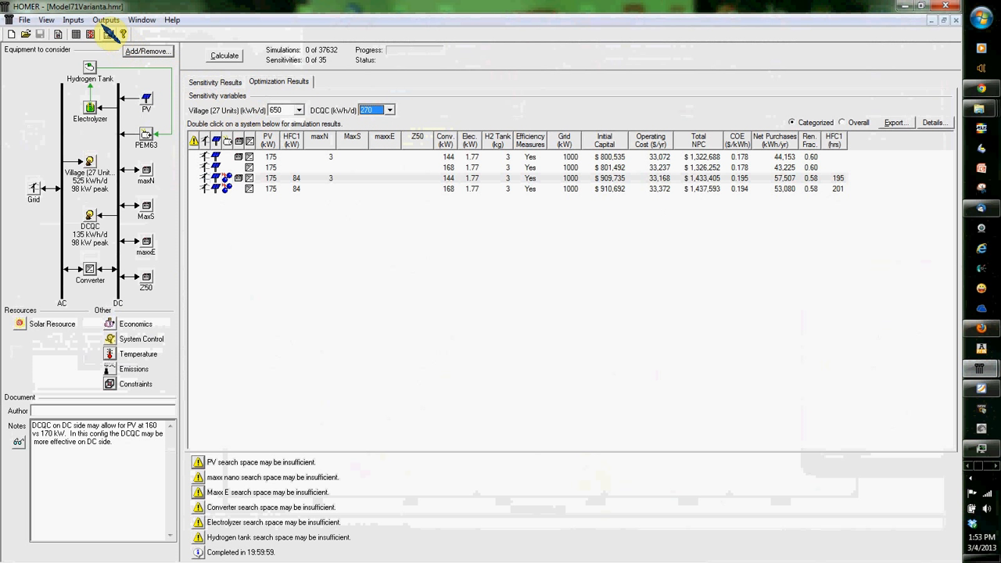
pyautogui.click(76, 34)
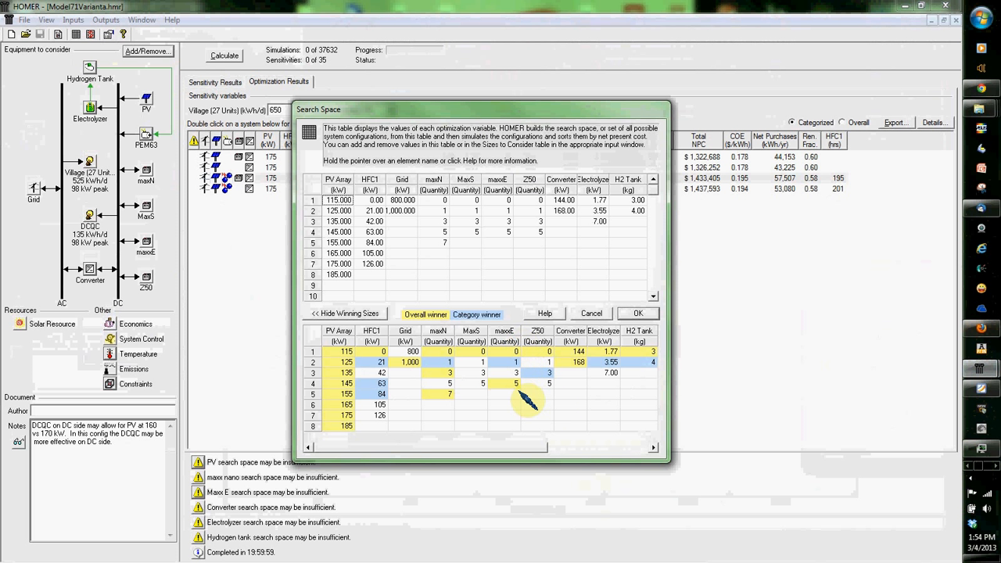
pyautogui.click(592, 314)
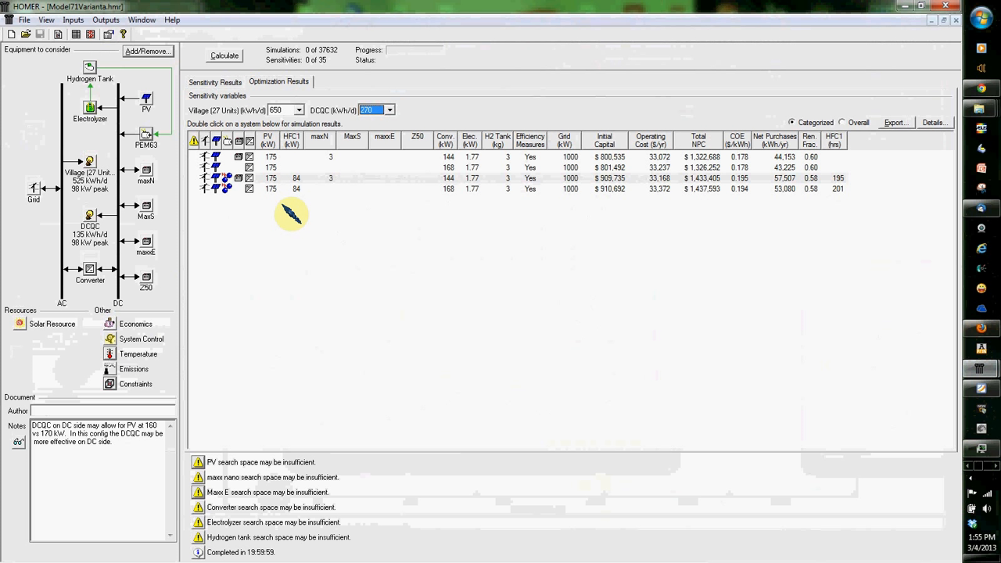
# Step: Return the optimization results to a Village load of 525 kWh/d and a DCQC load of 135 kWh/d
pyautogui.click(298, 110)
pyautogui.click(283, 129)
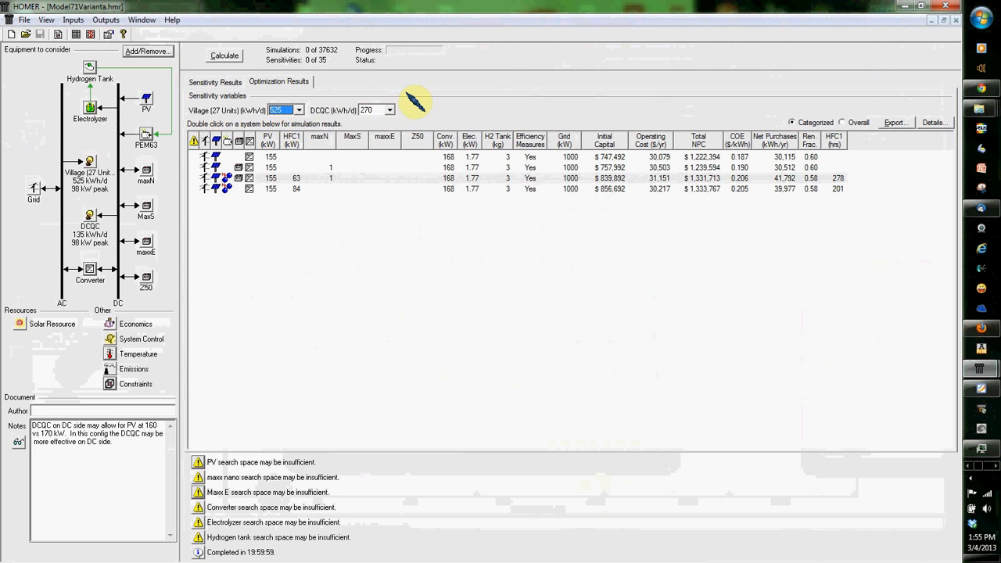
pyautogui.click(390, 110)
pyautogui.click(379, 122)
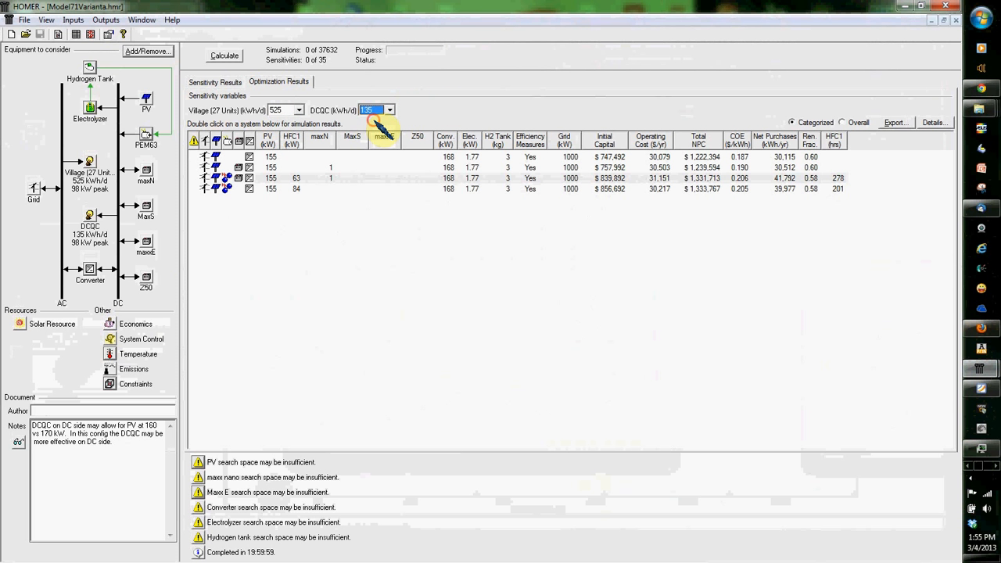
# Step: Review the cash flow, electrical, grid and emissions simulation results of the hydrogen-and-battery system, and close them
pyautogui.doubleClick(286, 188)
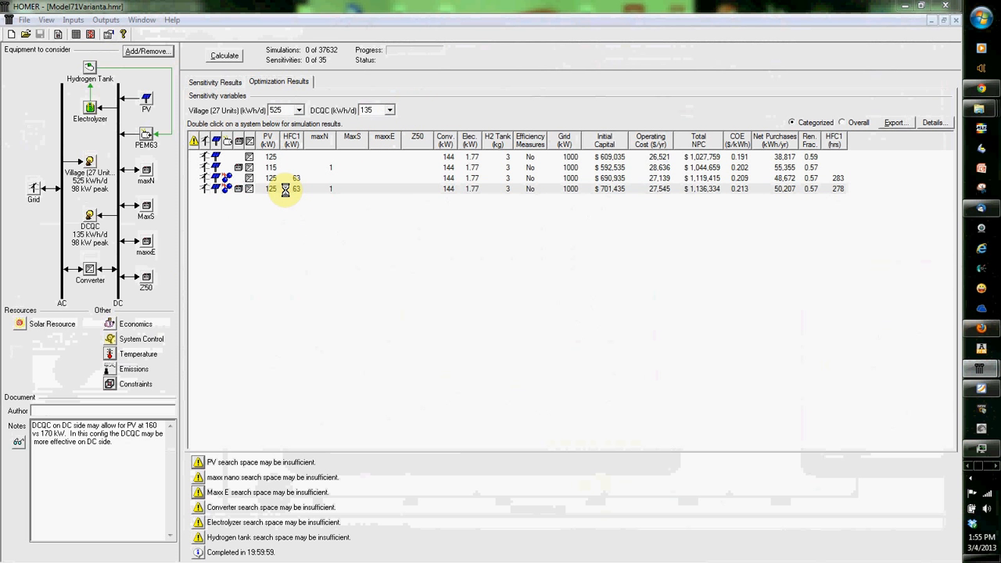
pyautogui.click(308, 161)
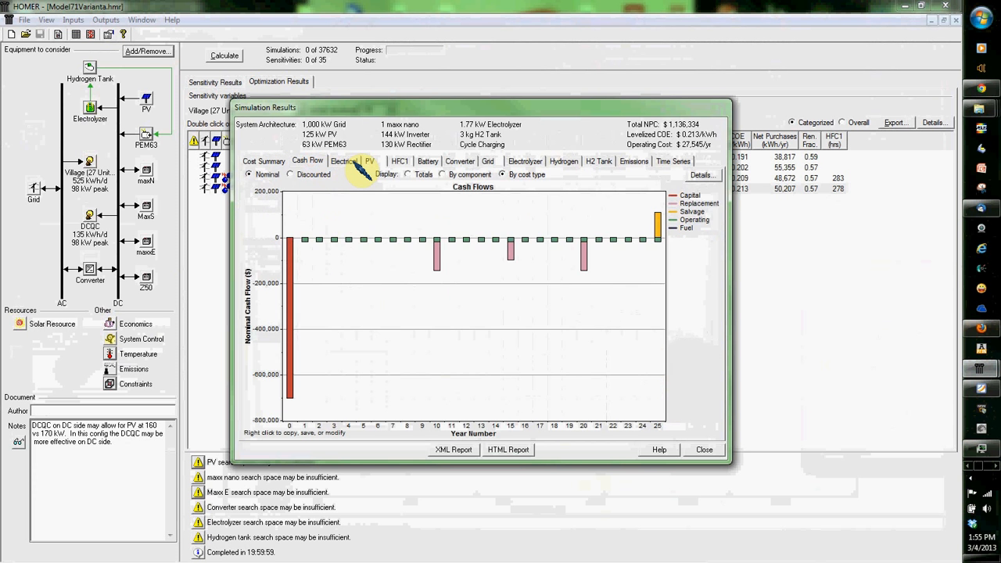
pyautogui.click(344, 160)
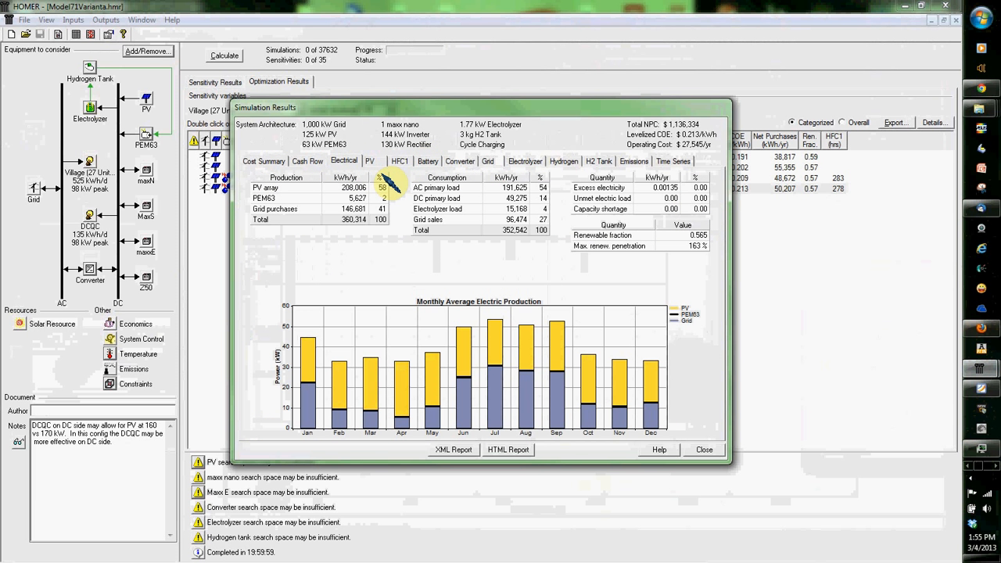
pyautogui.click(490, 162)
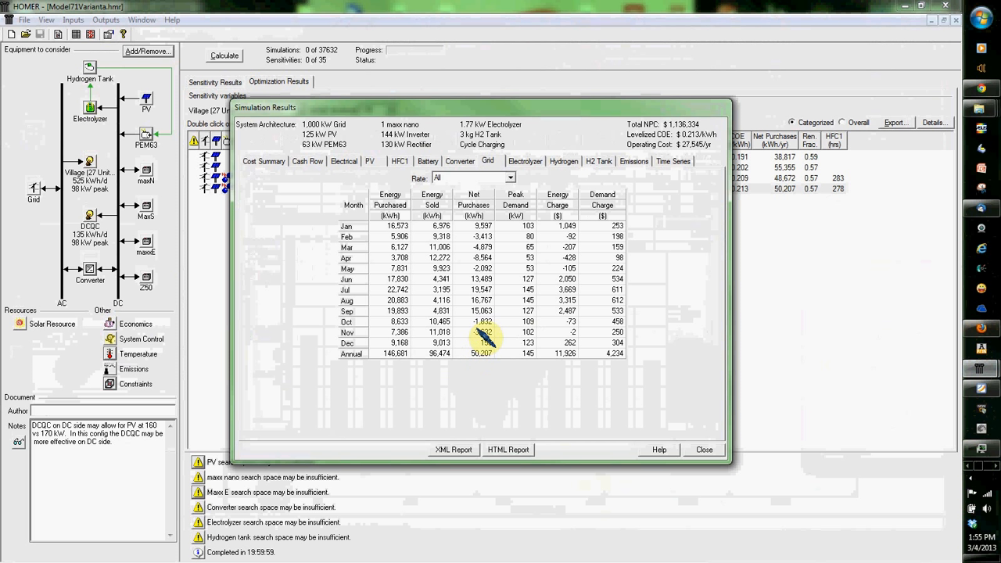
pyautogui.click(635, 161)
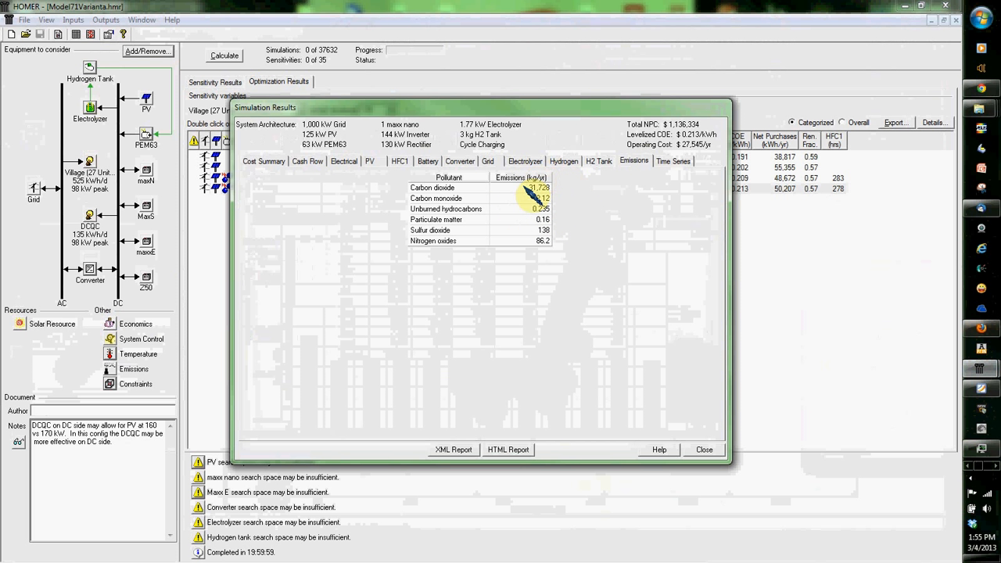
pyautogui.click(709, 448)
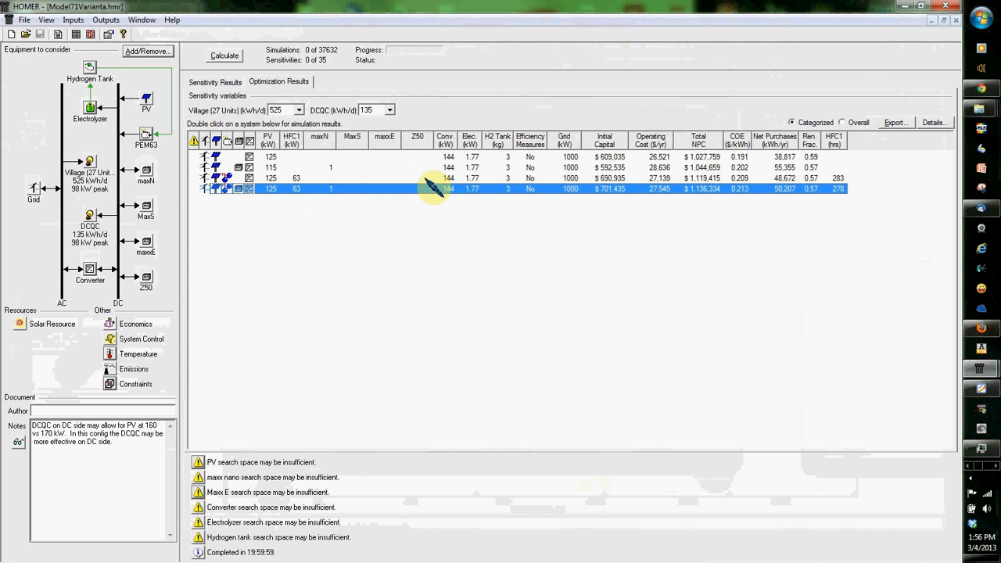
# Step: Reopen the hydrogen-and-battery system's simulation results and set the Electrolyzer Input Power graph's fonts to the largest preset
pyautogui.doubleClick(276, 188)
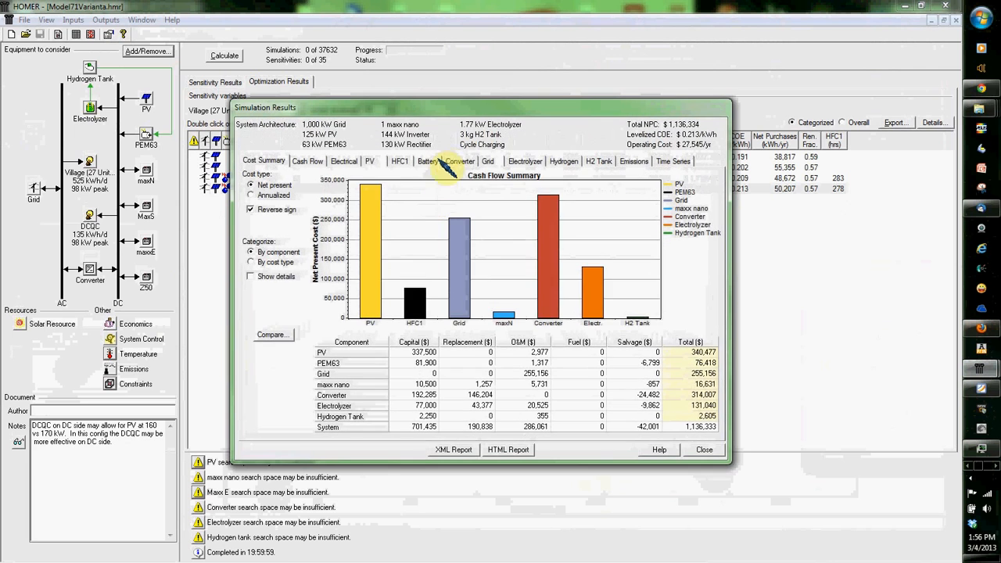
pyautogui.click(448, 160)
pyautogui.click(488, 160)
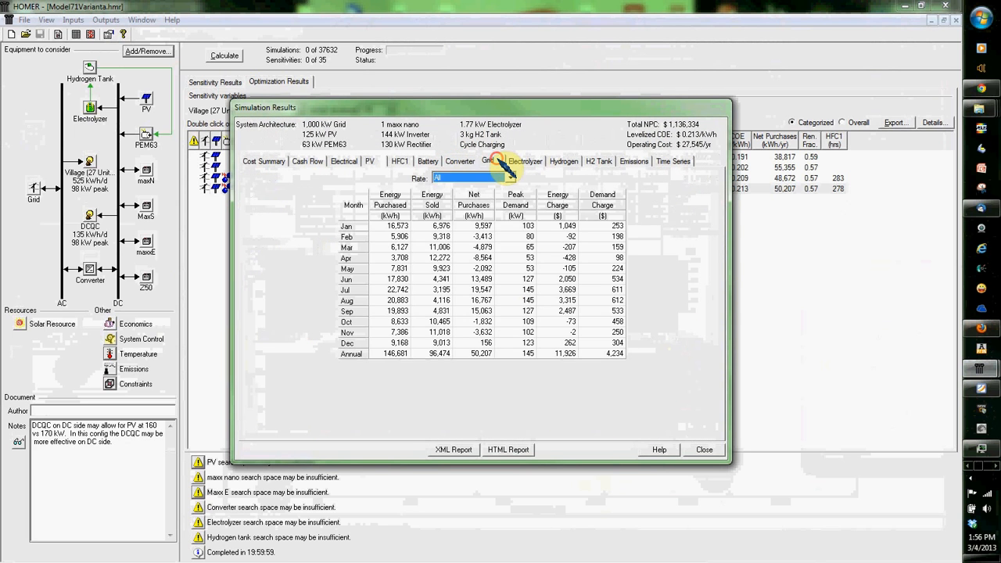
pyautogui.click(526, 161)
pyautogui.rightClick(509, 345)
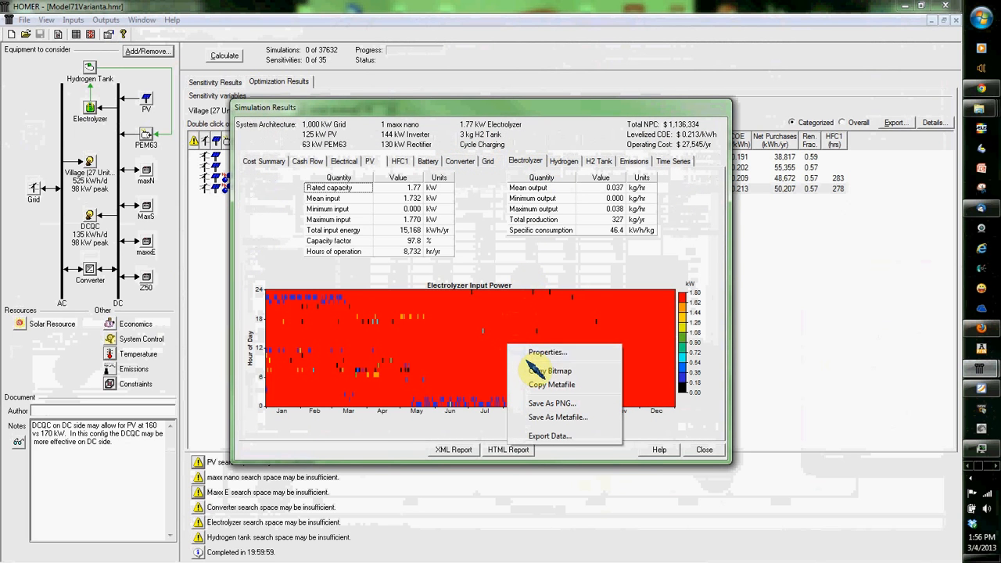
pyautogui.click(548, 352)
pyautogui.click(340, 165)
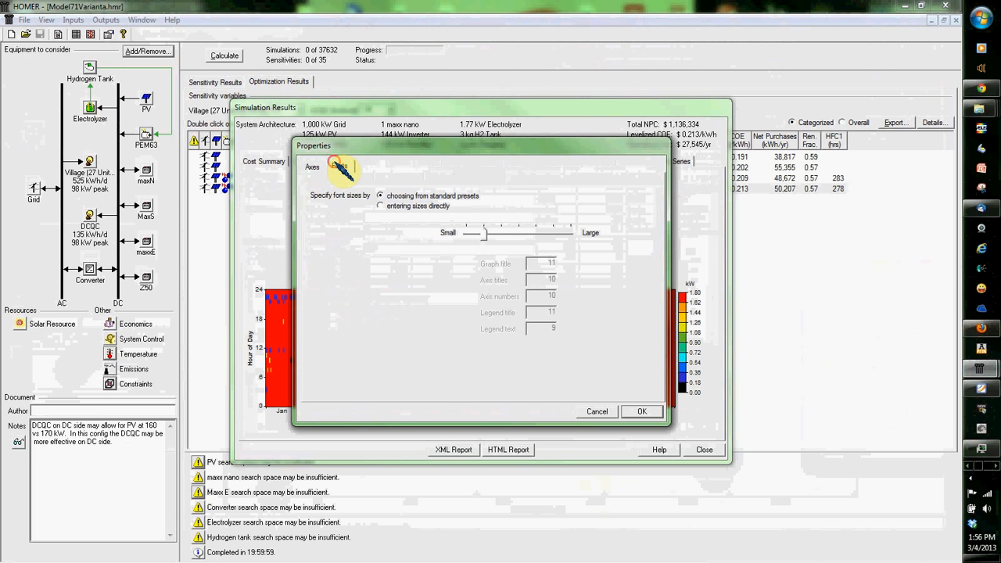
pyautogui.moveTo(508, 232); pyautogui.dragTo(570, 234)
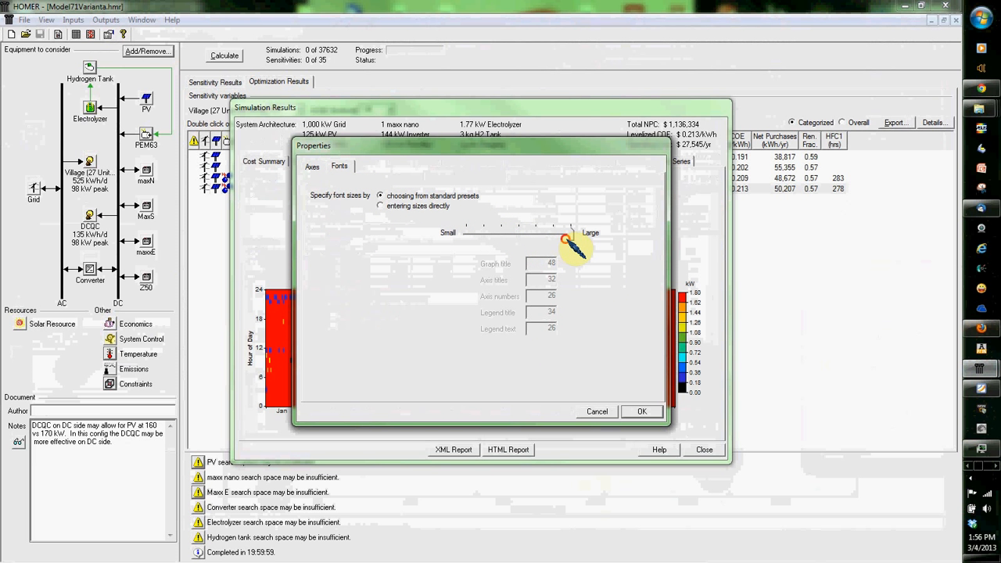
pyautogui.click(642, 412)
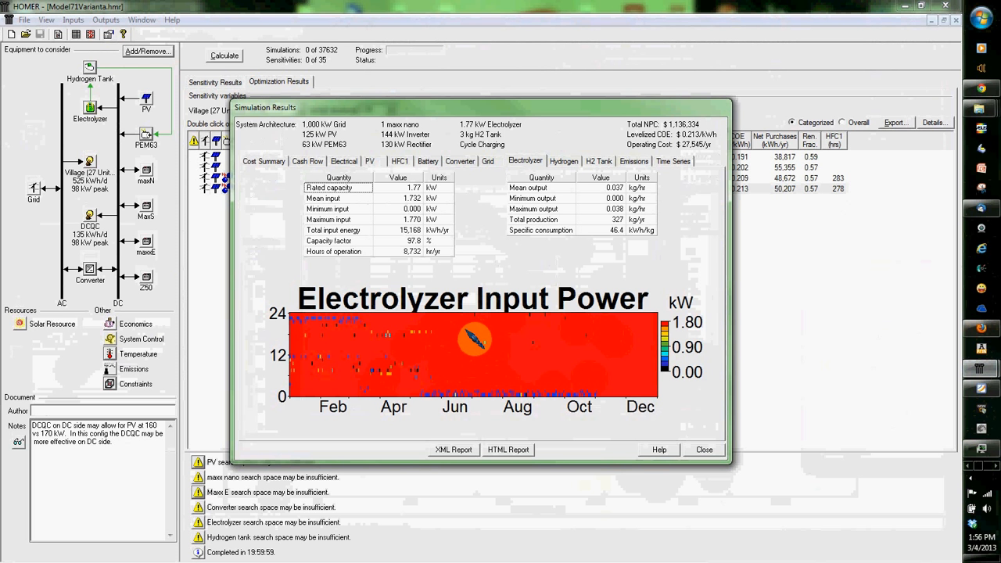
# Step: Review the system's battery, converter, grid, electrolyzer, hydrogen, H2 tank, emissions and electrical simulation results
pyautogui.click(426, 160)
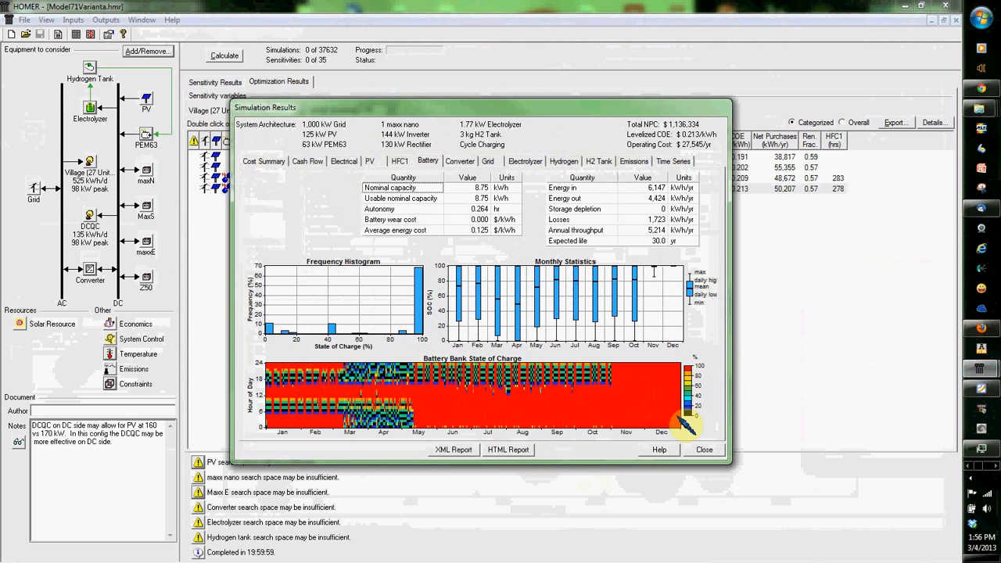
pyautogui.click(460, 163)
pyautogui.click(487, 162)
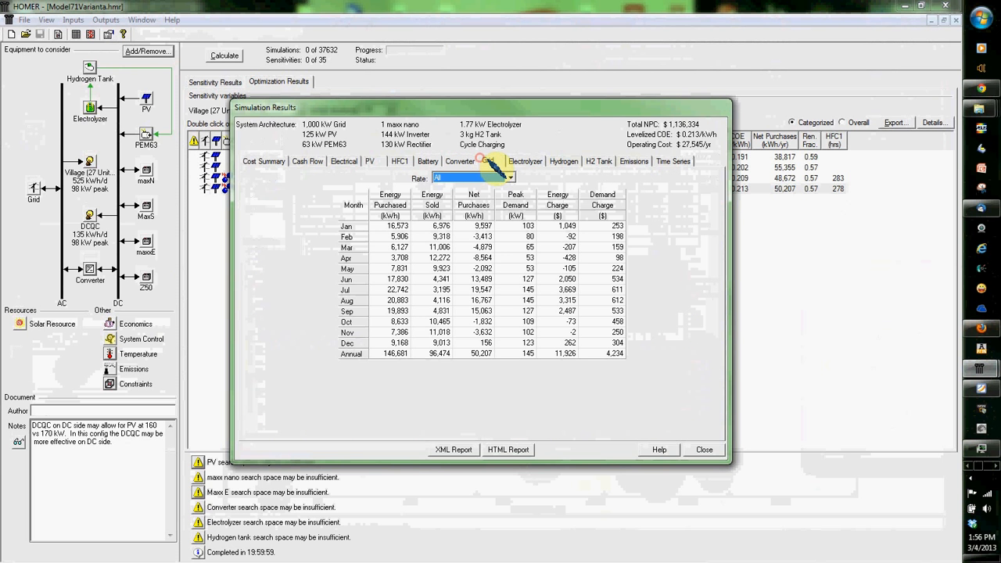
pyautogui.click(521, 161)
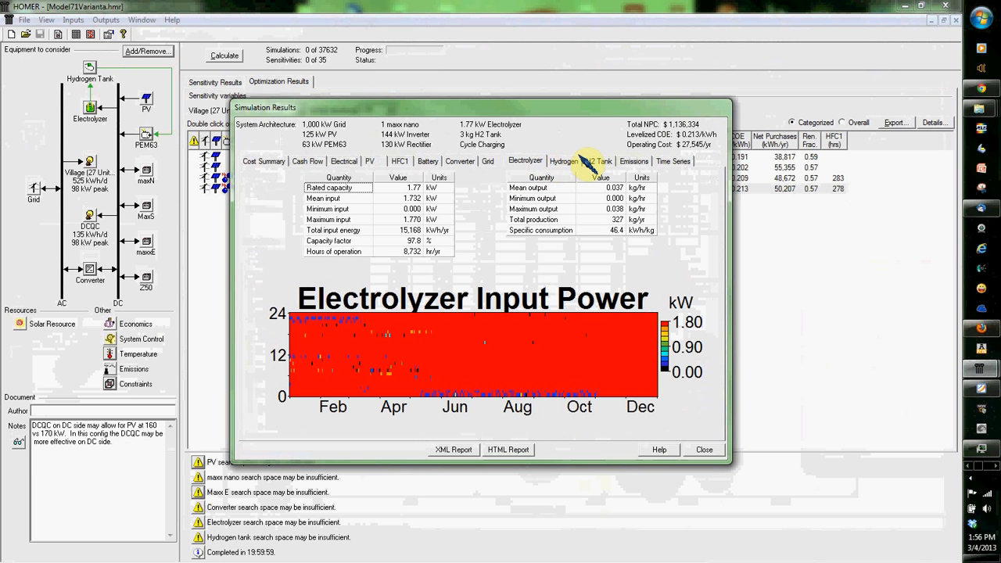
pyautogui.click(570, 161)
pyautogui.click(601, 162)
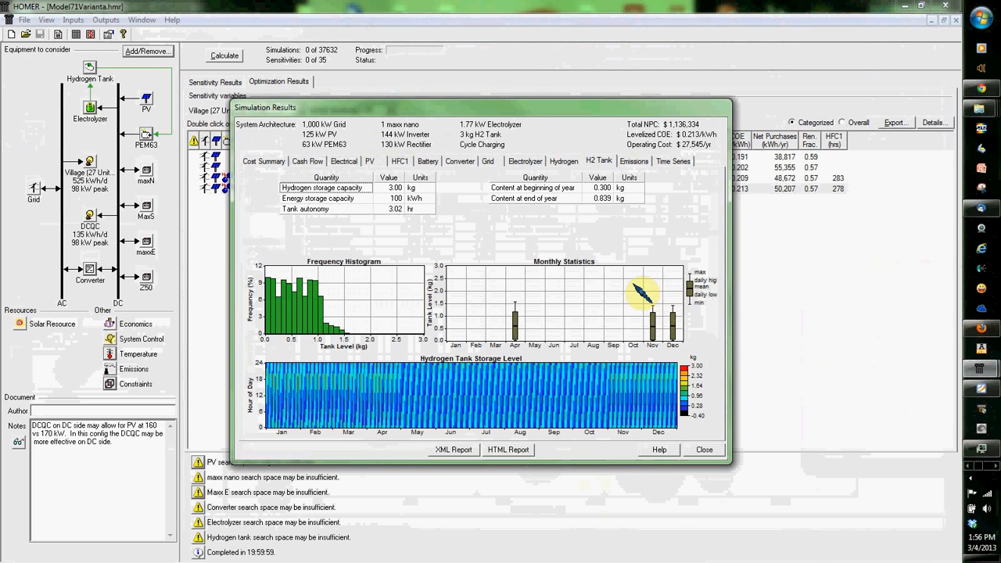
pyautogui.click(633, 162)
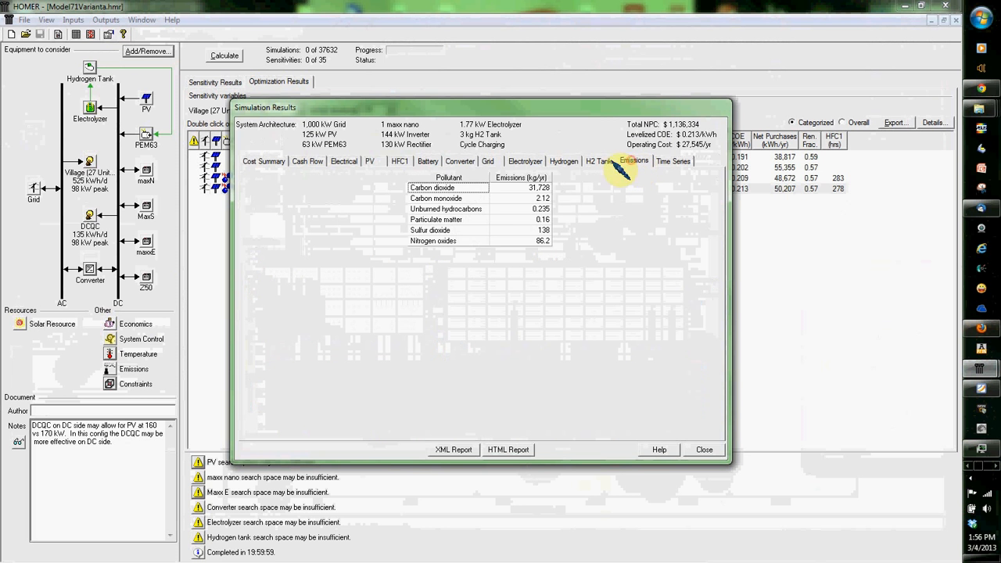
pyautogui.click(344, 162)
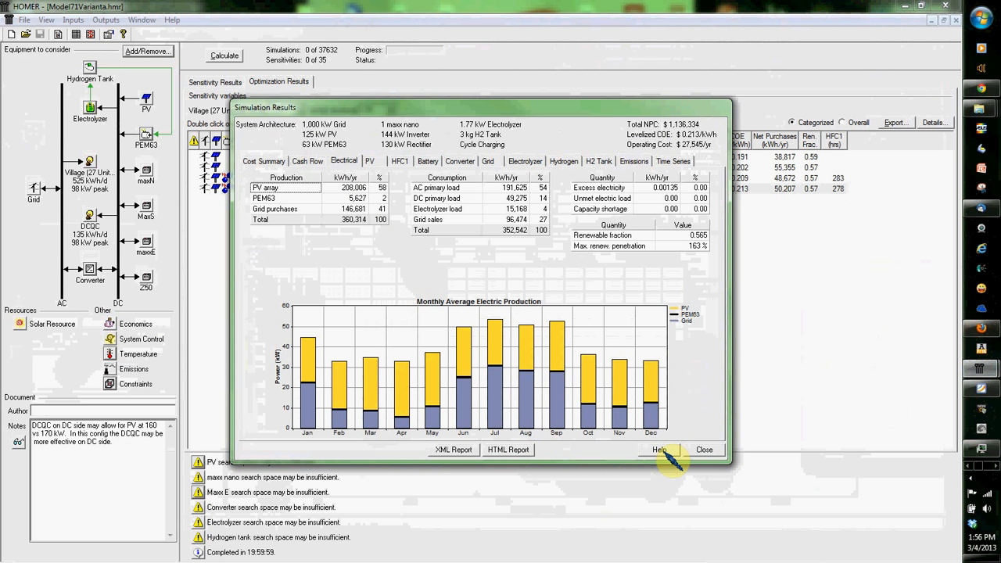
# Step: Generate an HTML system report for the hydrogen-and-battery system and view it in Firefox
pyautogui.click(507, 450)
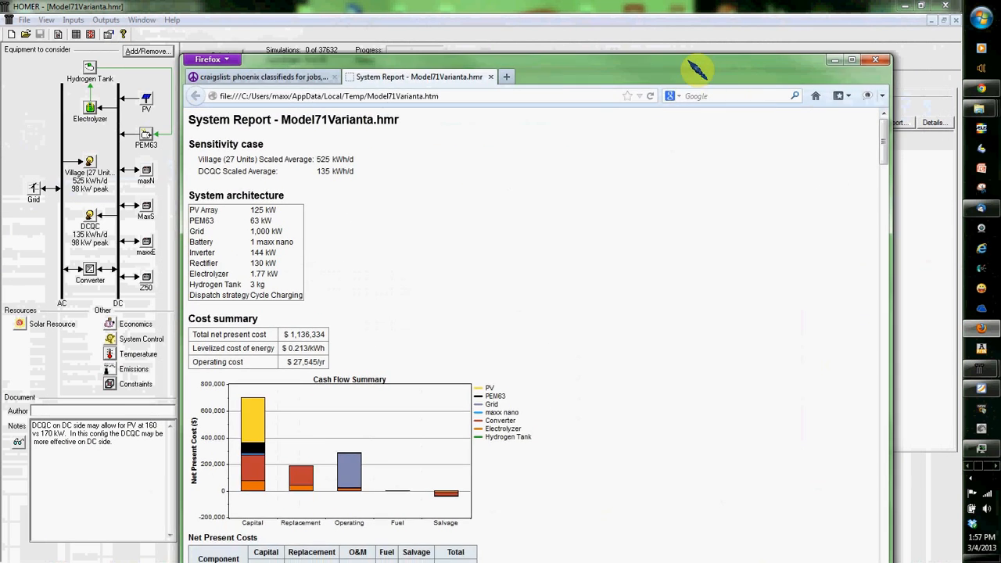
# Step: Read the HTML system report from the cost summary through the component, grid rate and emissions tables, and return to HOMER's simulation results
pyautogui.scroll(-10, 343, 281)
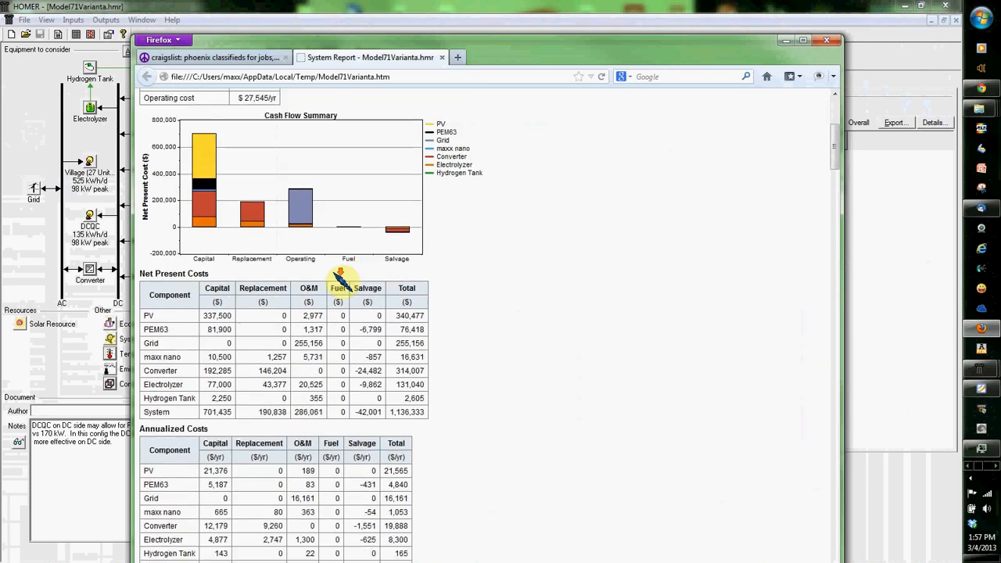
pyautogui.scroll(-15, 337, 275)
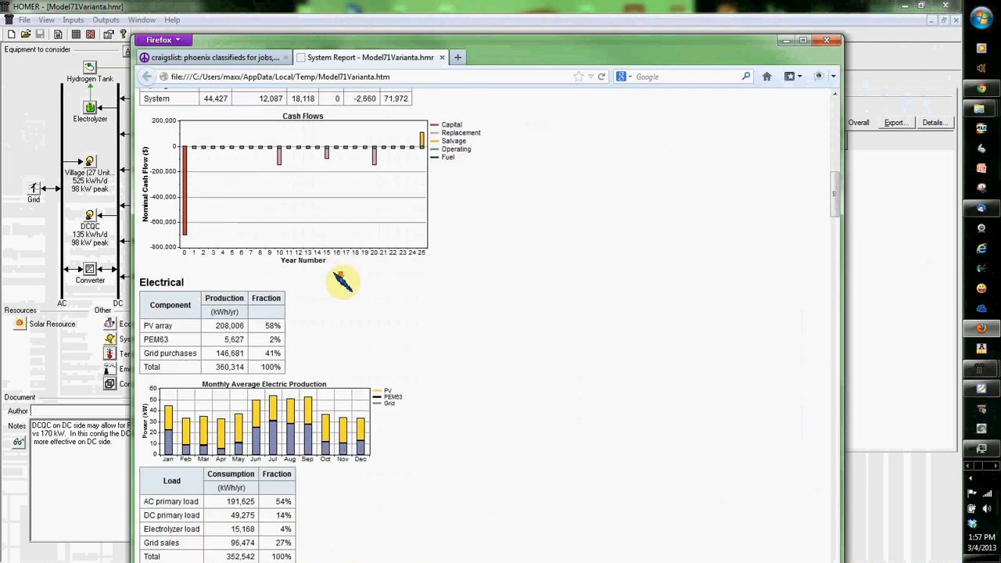
pyautogui.scroll(-15, 342, 282)
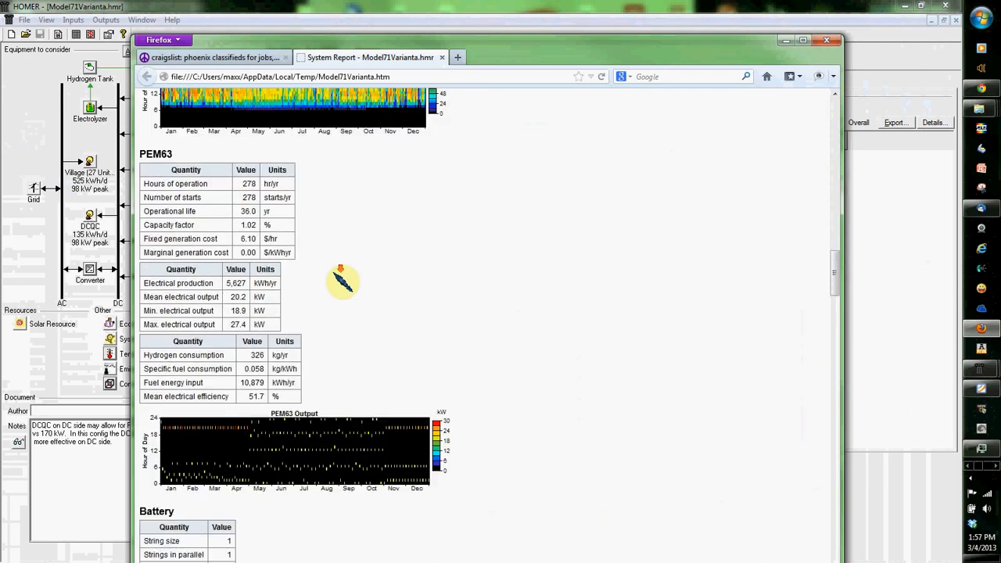
pyautogui.scroll(-15, 343, 282)
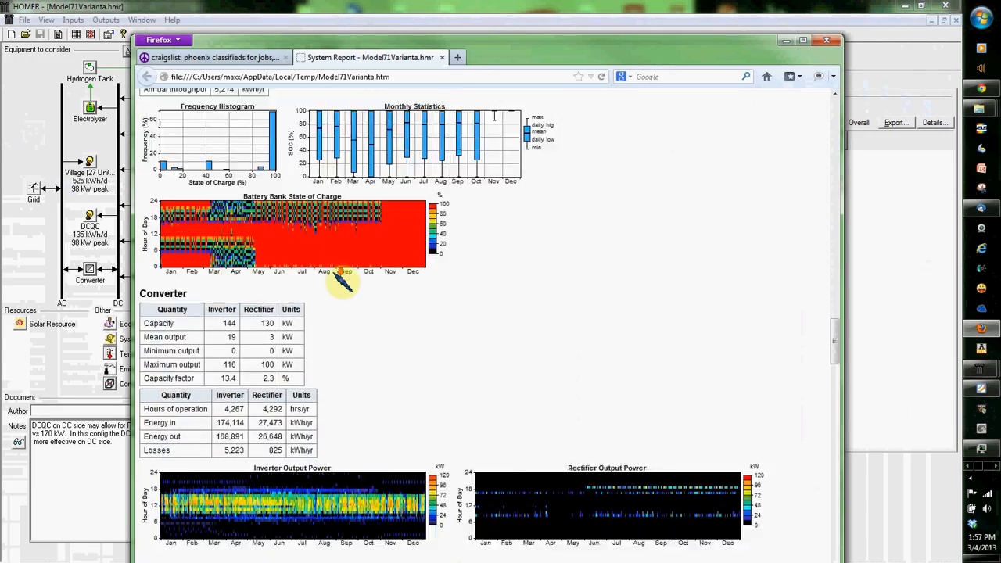
pyautogui.scroll(-15, 343, 281)
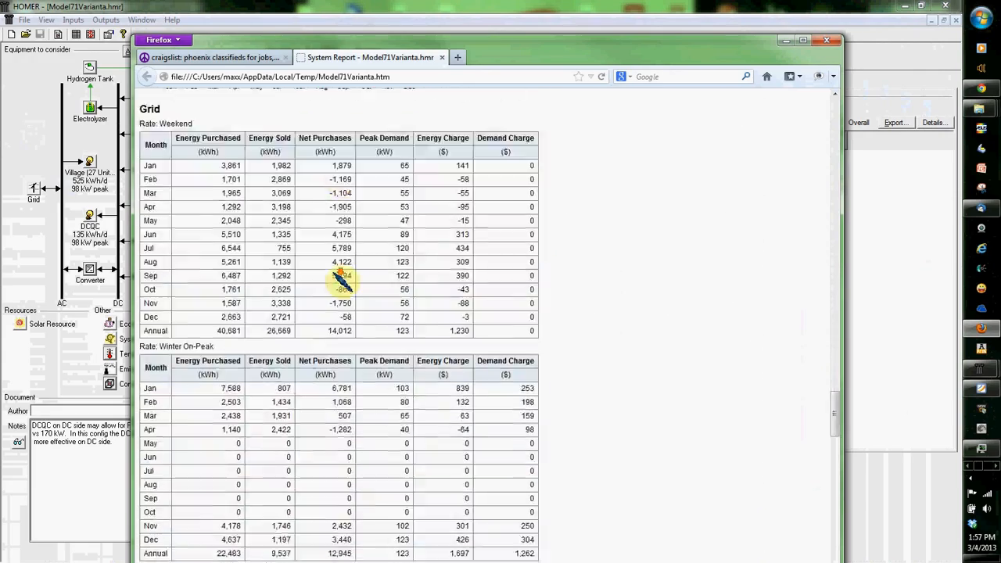
pyautogui.scroll(-15, 342, 282)
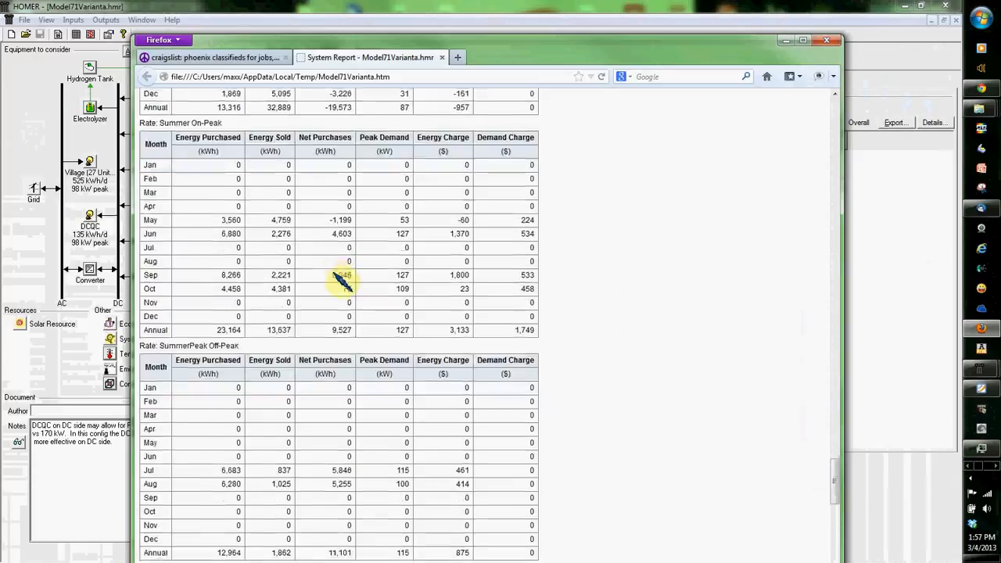
pyautogui.scroll(-7, 337, 272)
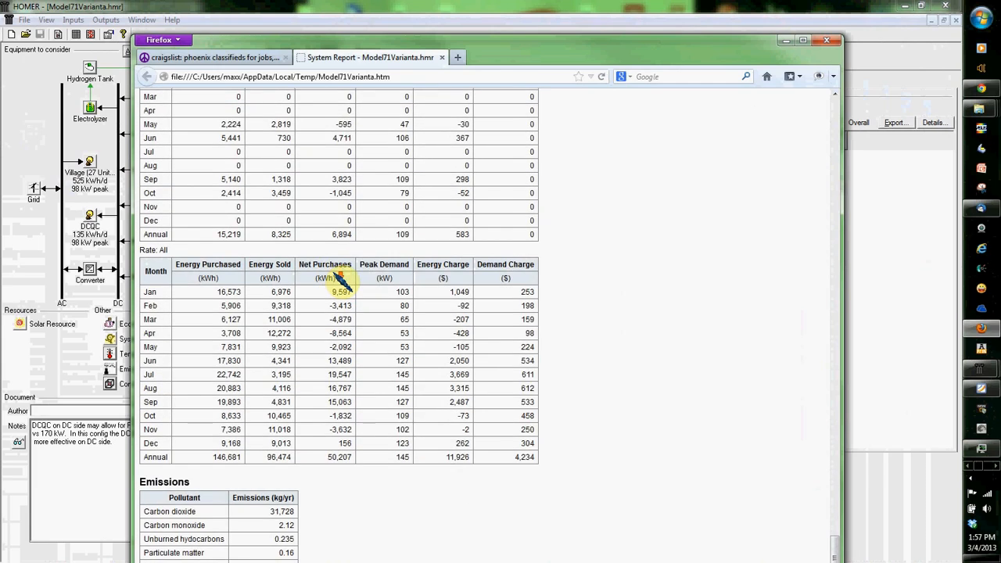
pyautogui.moveTo(694, 49); pyautogui.dragTo(681, 19)
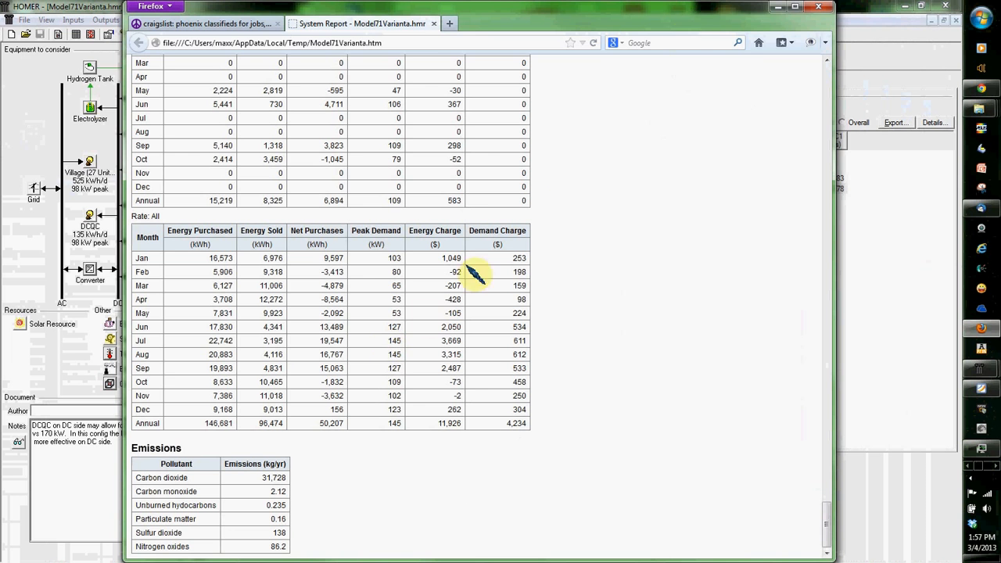
pyautogui.moveTo(746, 17); pyautogui.dragTo(736, 15)
pyautogui.moveTo(513, 60); pyautogui.dragTo(0, 66)
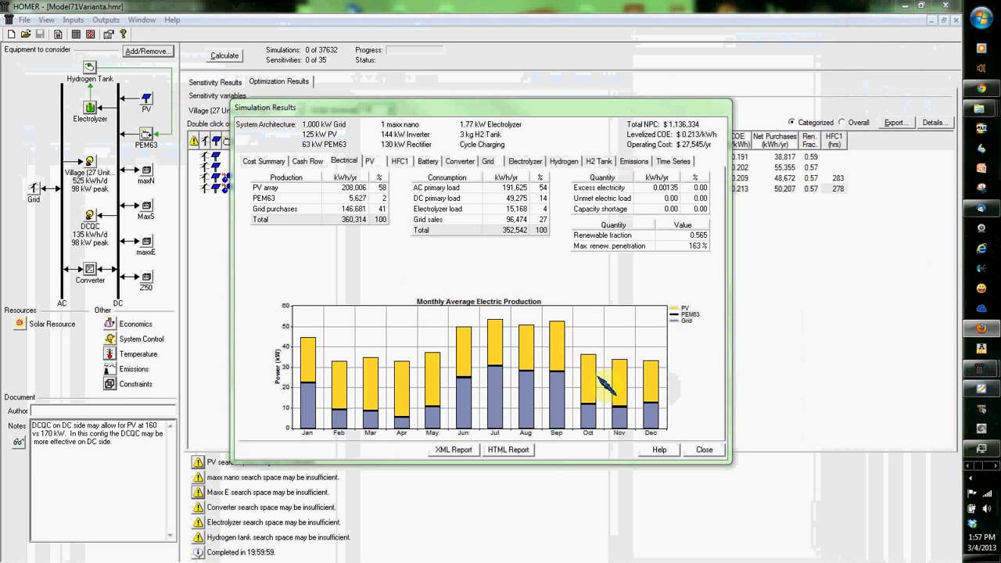
# Step: Plot the system's time series data in DView, view the Global Solar daily profiles, and close the plot and the simulation results
pyautogui.click(671, 162)
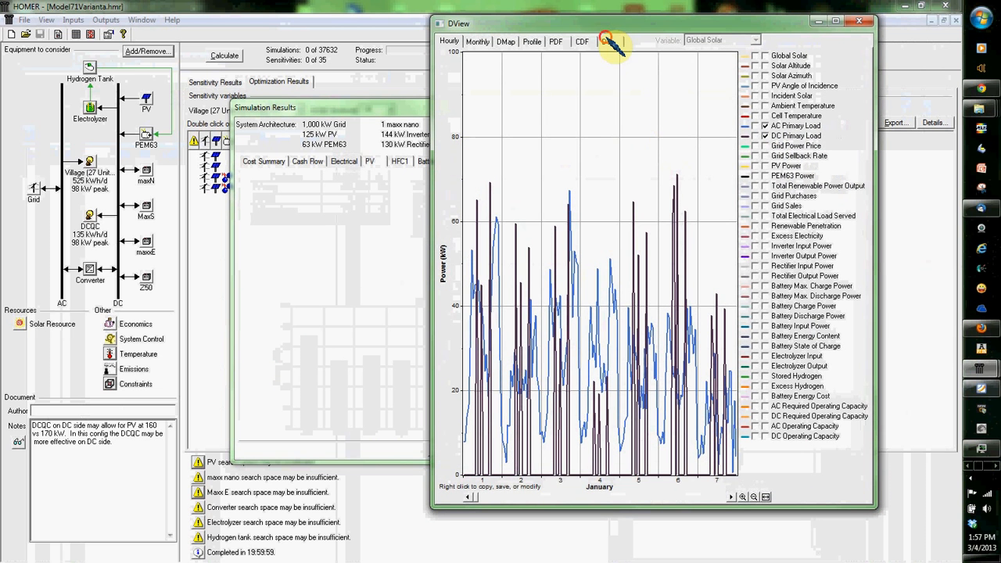
pyautogui.click(609, 42)
pyautogui.click(535, 42)
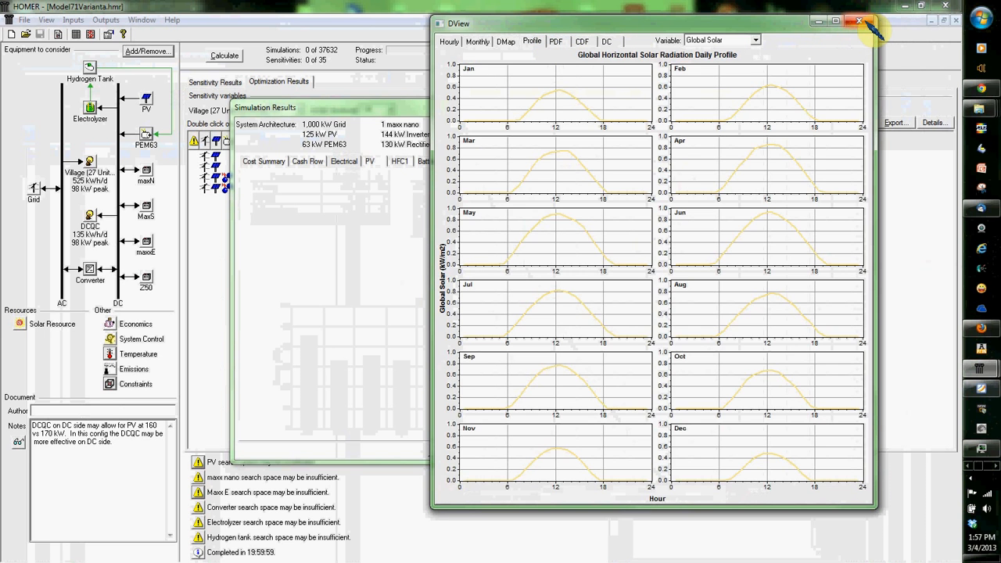
pyautogui.click(863, 21)
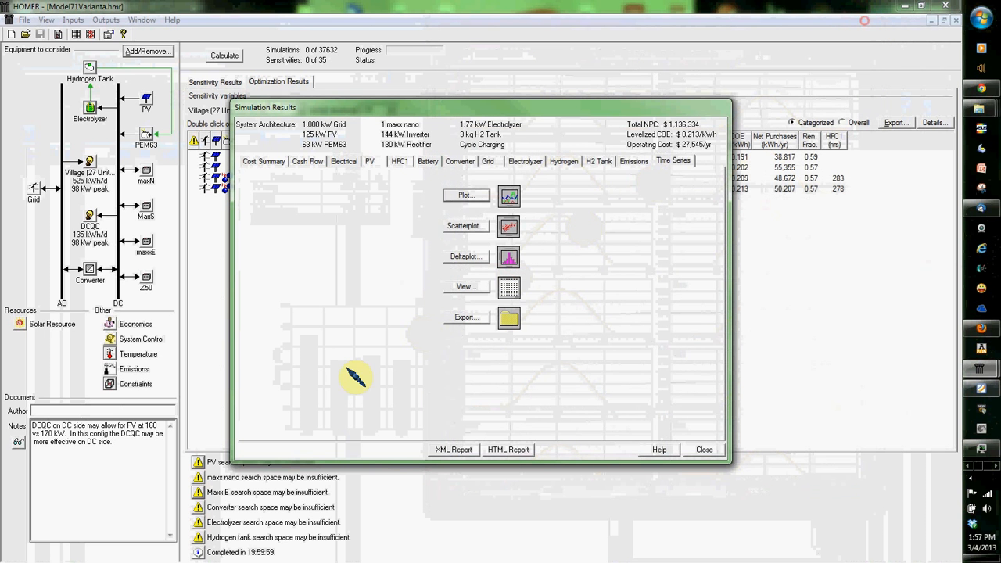
pyautogui.click(704, 450)
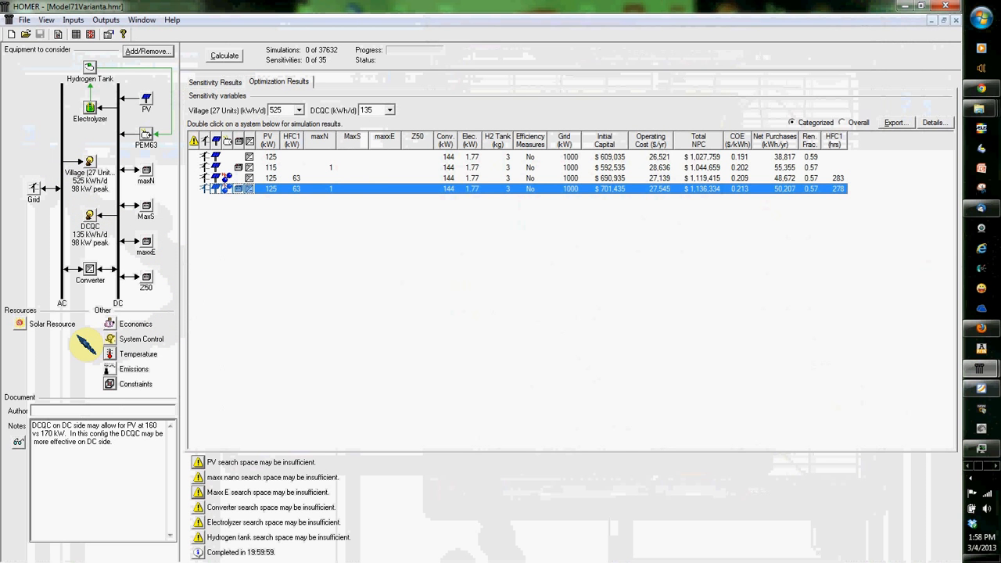
# Step: Open the solar resource inputs to examine the location and monthly radiation data
pyautogui.click(25, 325)
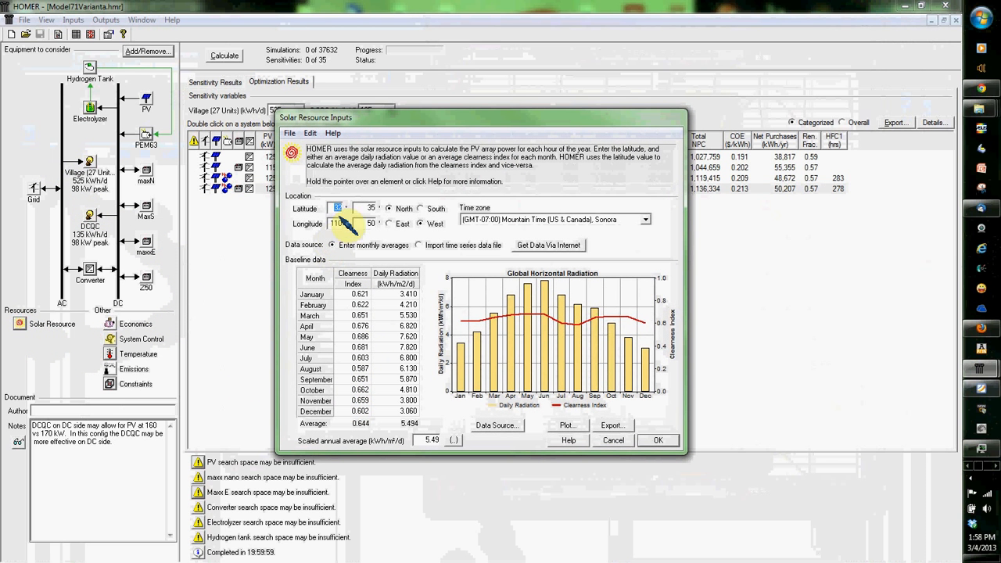
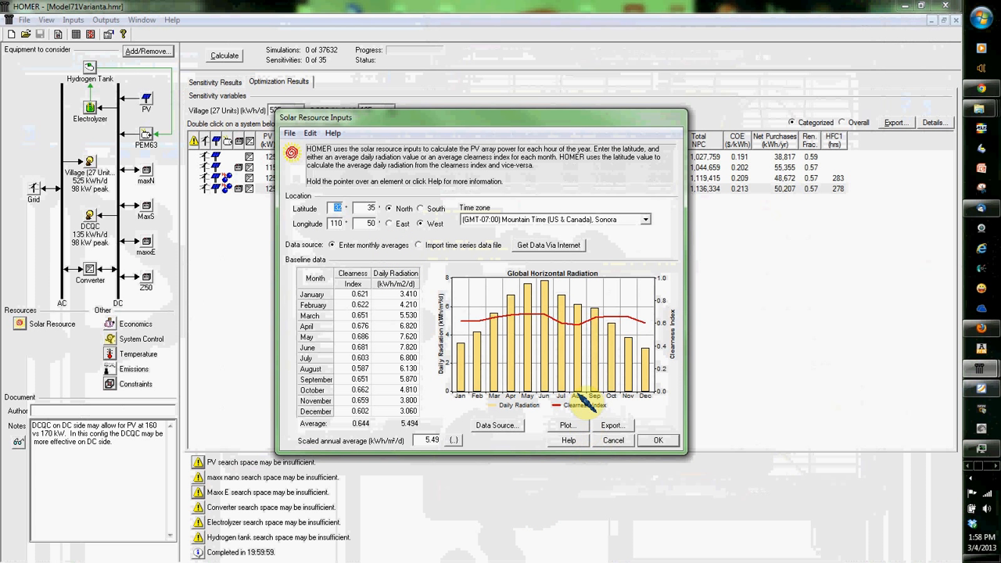
# Step: Plot the solar radiation data in DView, view the scaled data as a DMap, and close the plot and the solar resource inputs
pyautogui.click(569, 424)
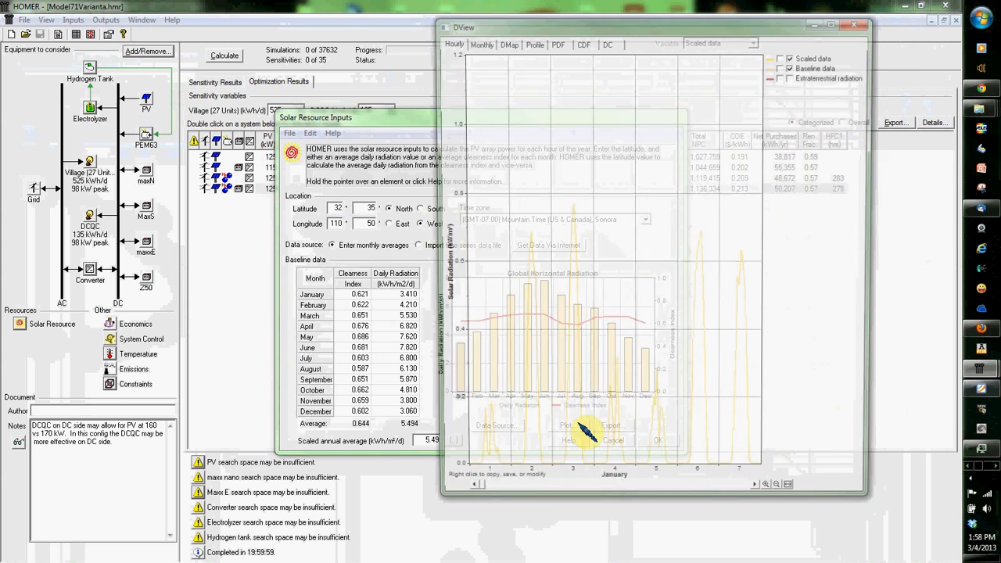
pyautogui.click(505, 42)
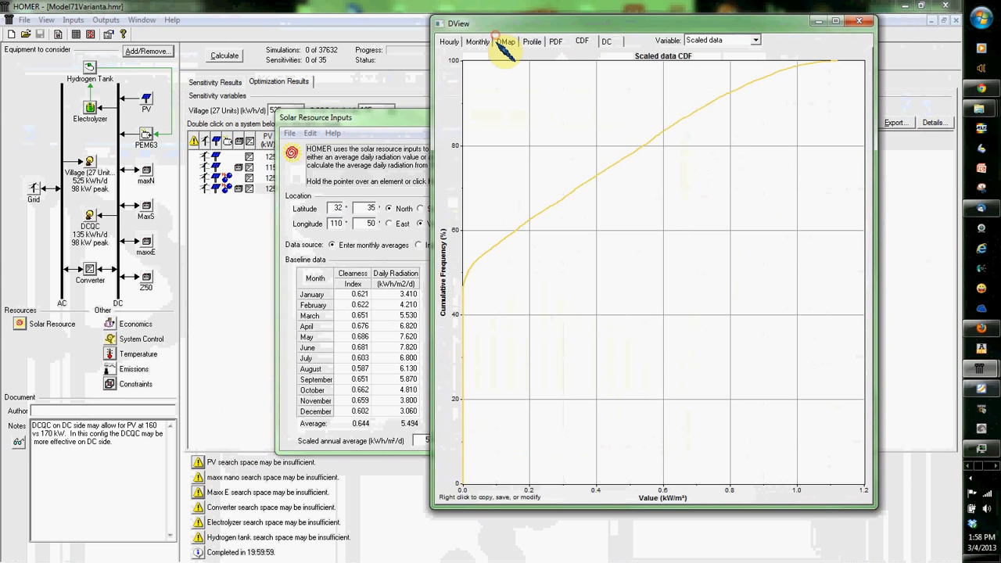
pyautogui.click(705, 40)
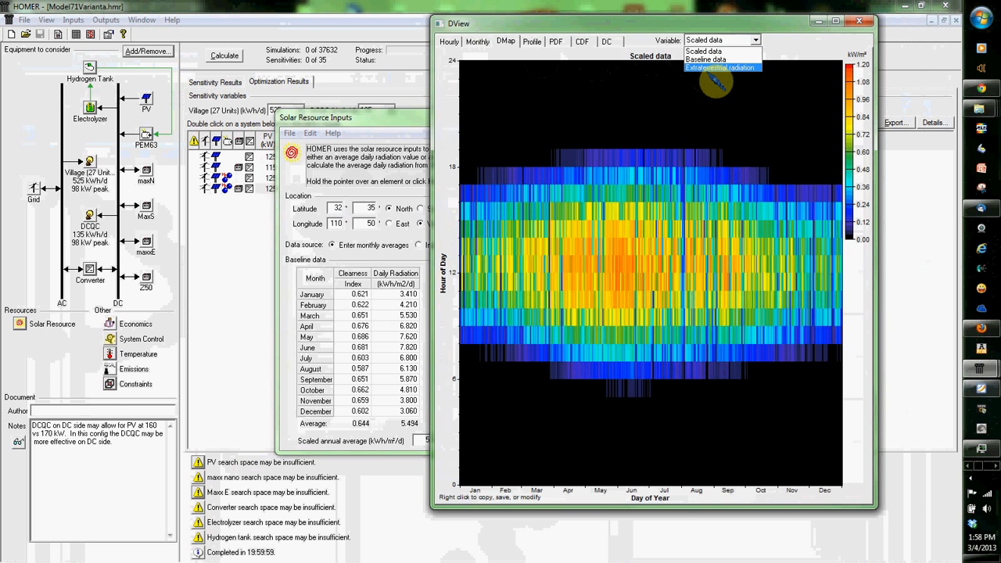
pyautogui.click(860, 24)
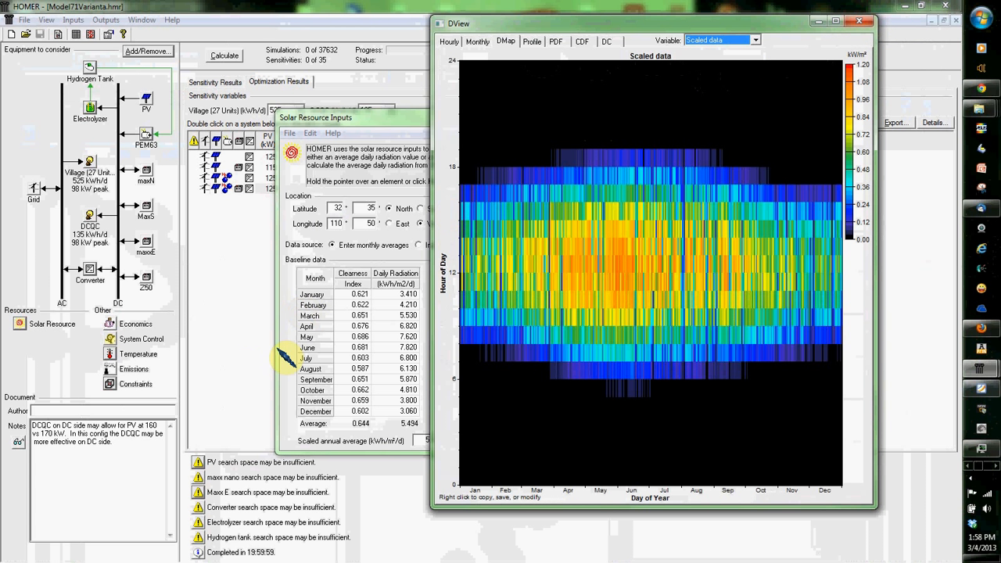
pyautogui.click(859, 21)
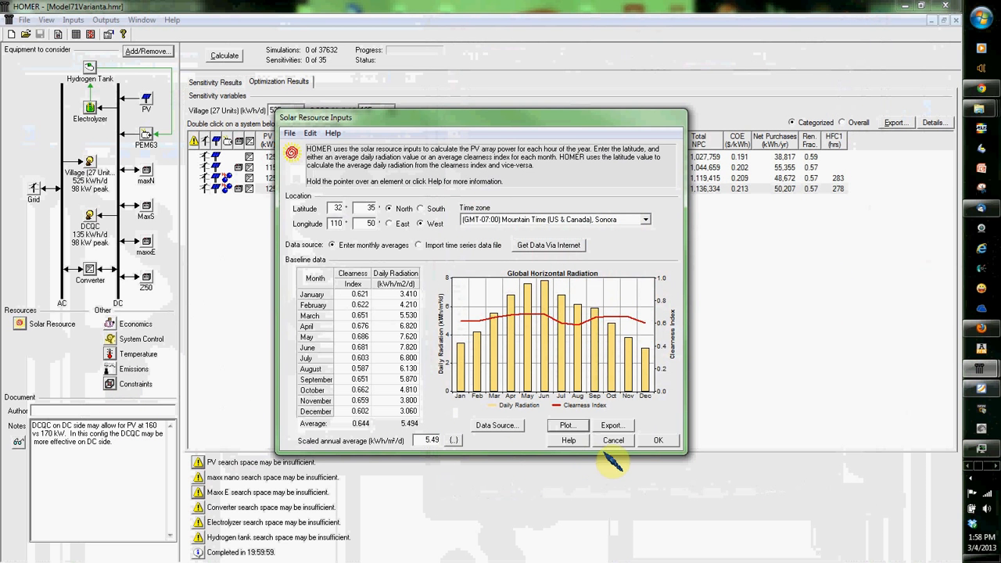
pyautogui.click(659, 441)
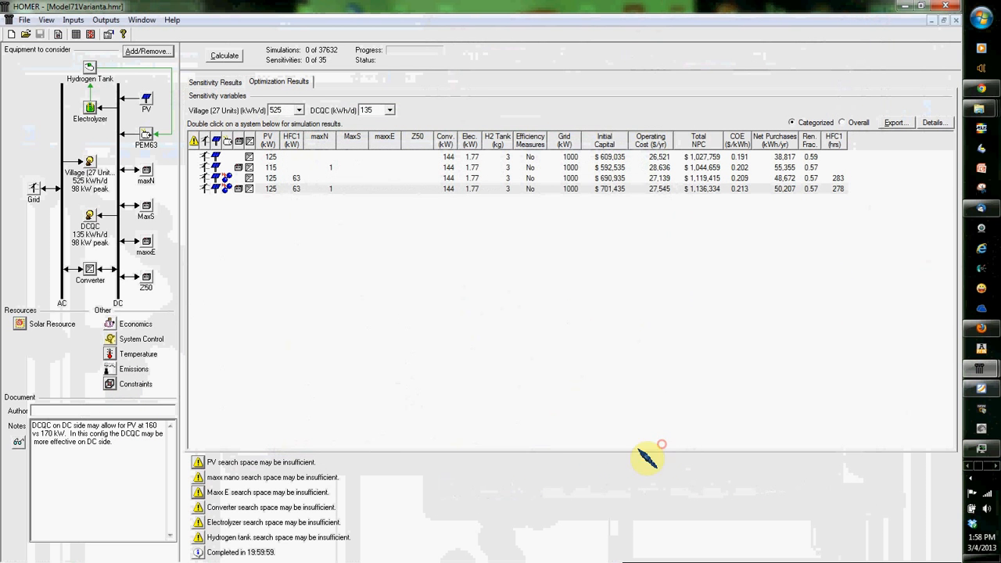
# Step: Check the temperature inputs and the system constraints without changing them, and dismiss the new mail notification
pyautogui.click(121, 356)
pyautogui.click(658, 438)
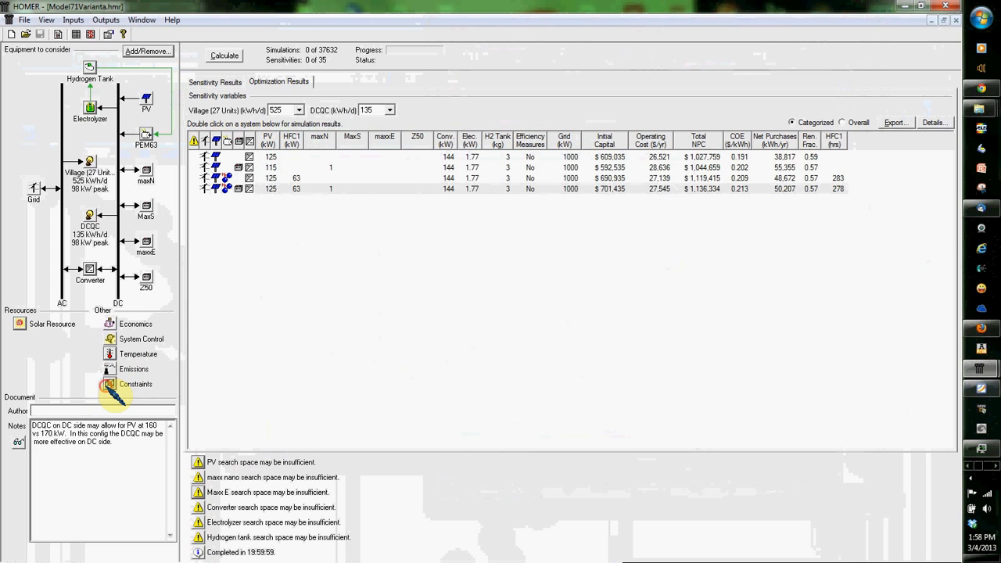
pyautogui.click(111, 386)
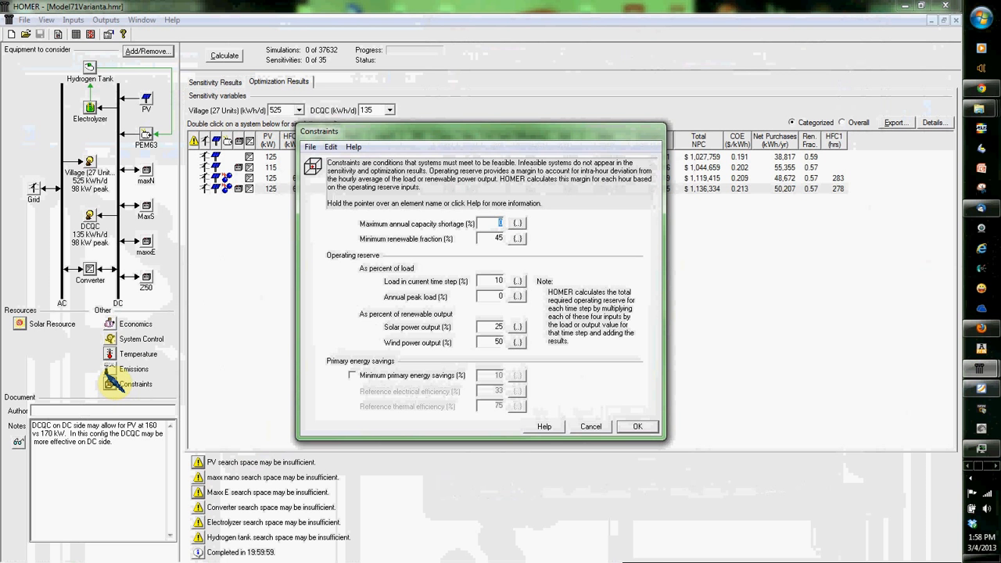
pyautogui.click(601, 428)
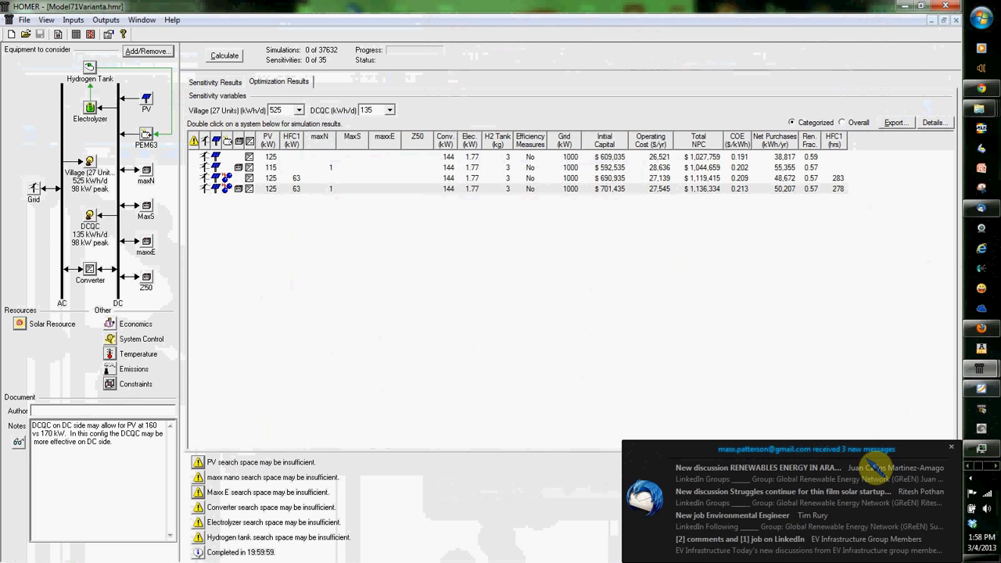
pyautogui.click(952, 447)
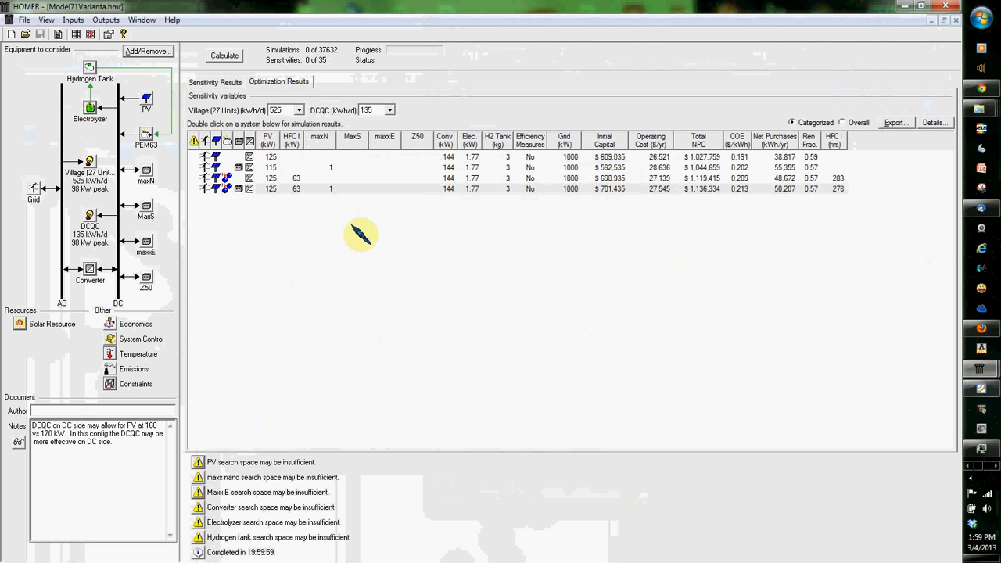
# Step: View the sensitivity surface plot, and compare the initial capital of the two hydrogen systems in the optimization results
pyautogui.click(208, 84)
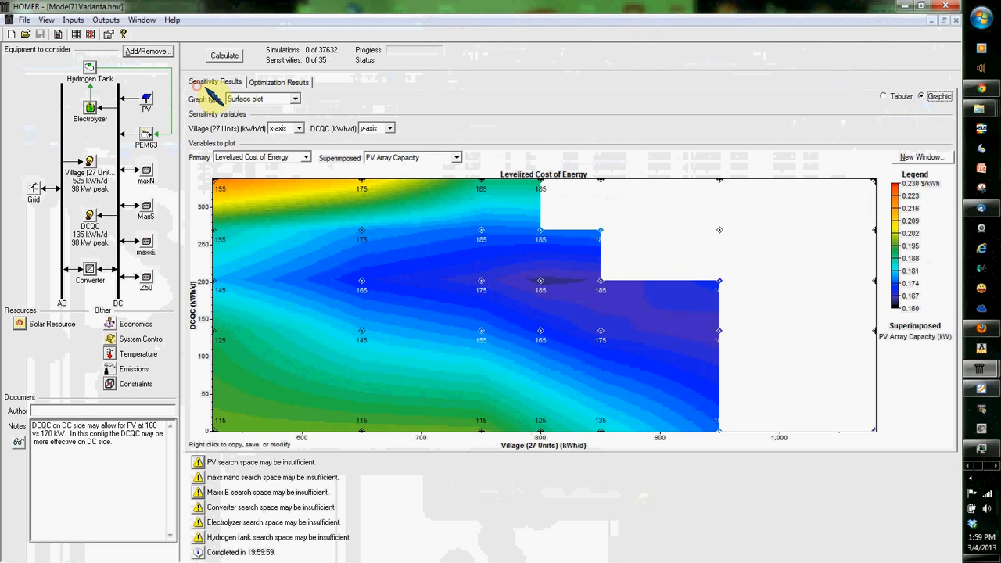
pyautogui.click(279, 83)
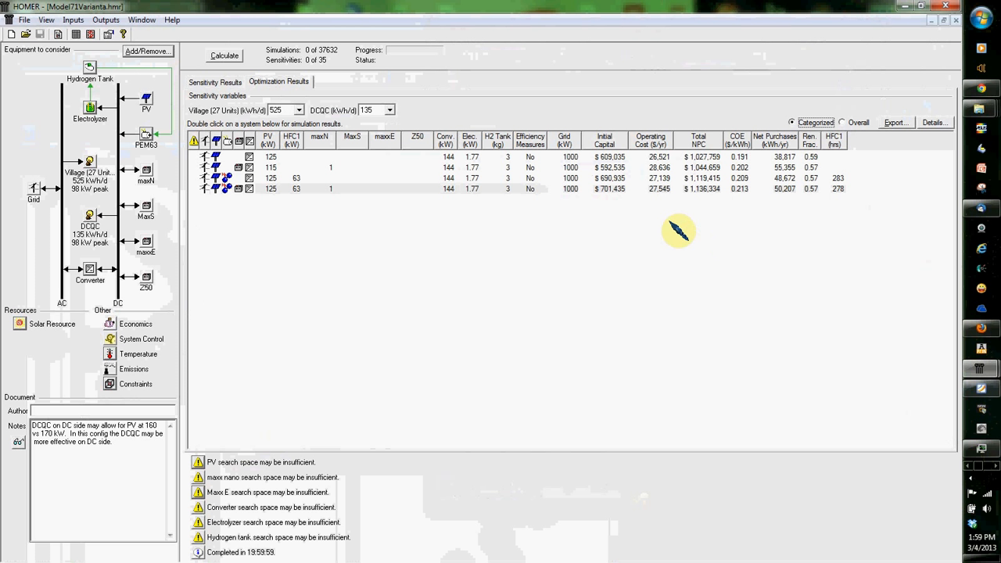
pyautogui.click(618, 189)
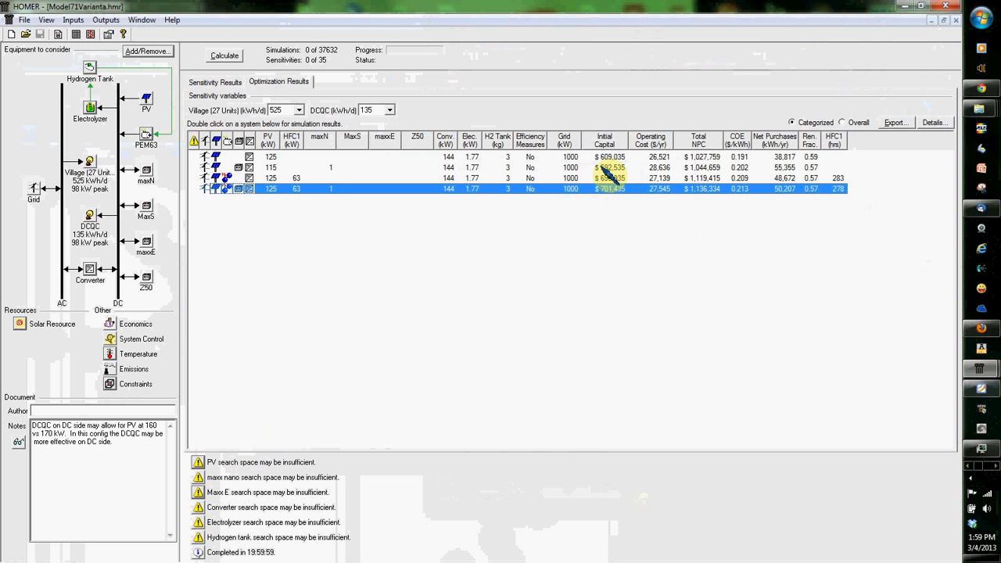
pyautogui.click(607, 178)
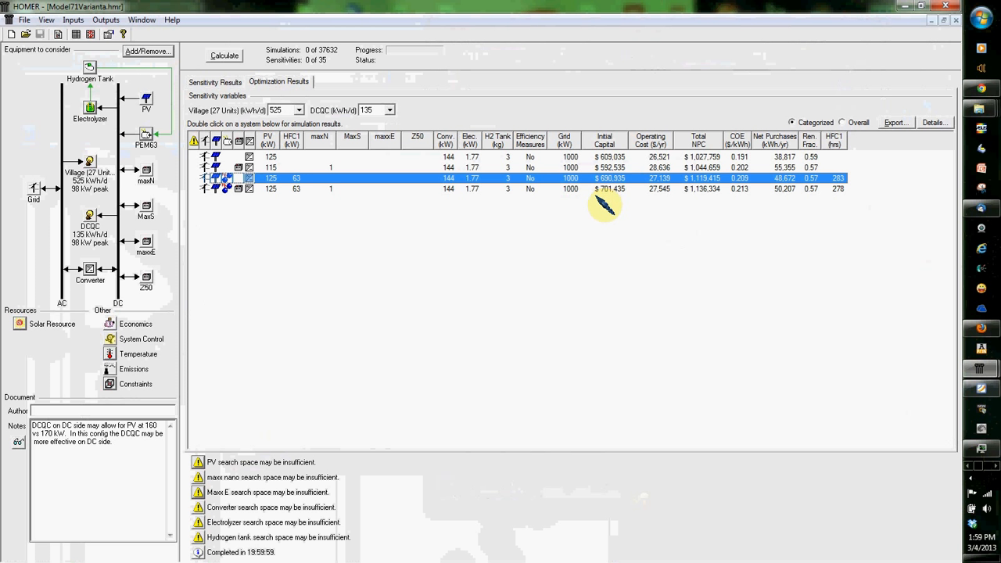
pyautogui.click(276, 190)
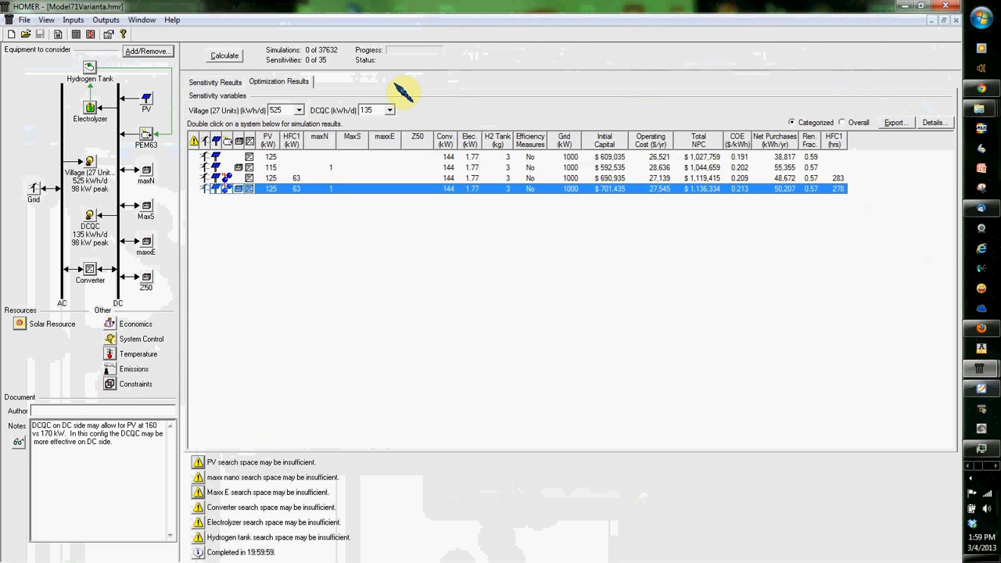
# Step: Show the sensitivity results as a table, browse its rows, and return to the graphic view
pyautogui.click(230, 83)
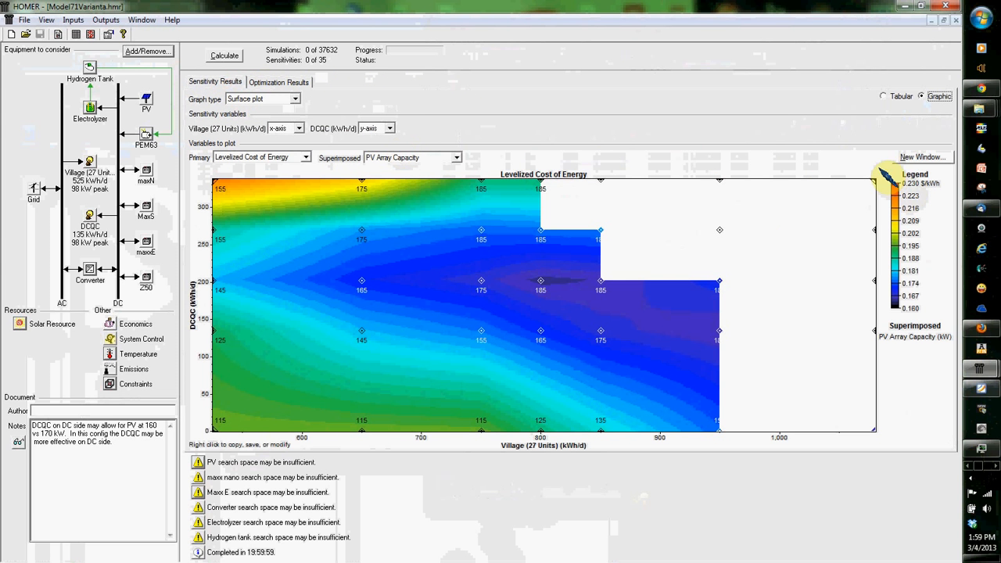
pyautogui.click(898, 97)
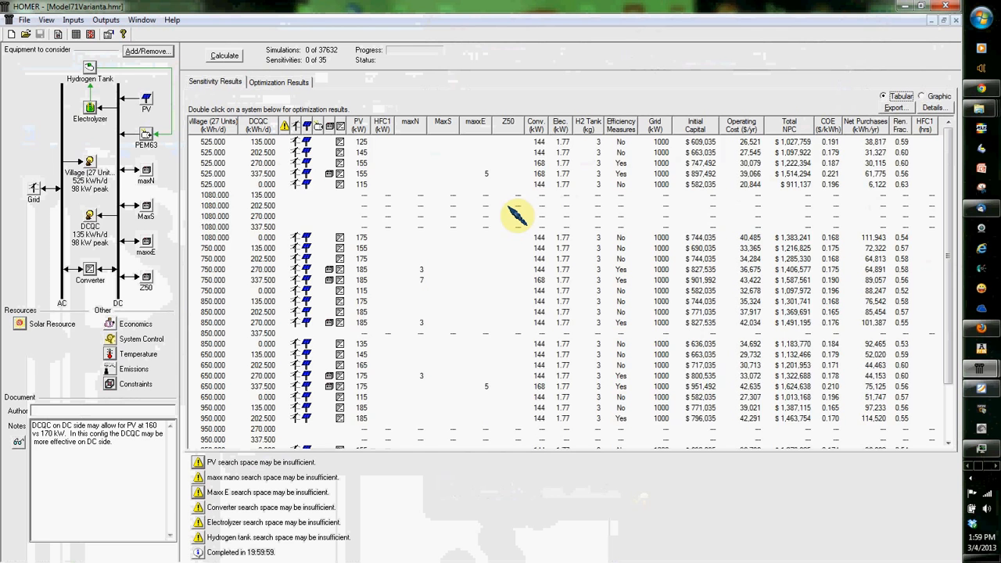
pyautogui.scroll(-1, 519, 228)
pyautogui.scroll(2, 535, 248)
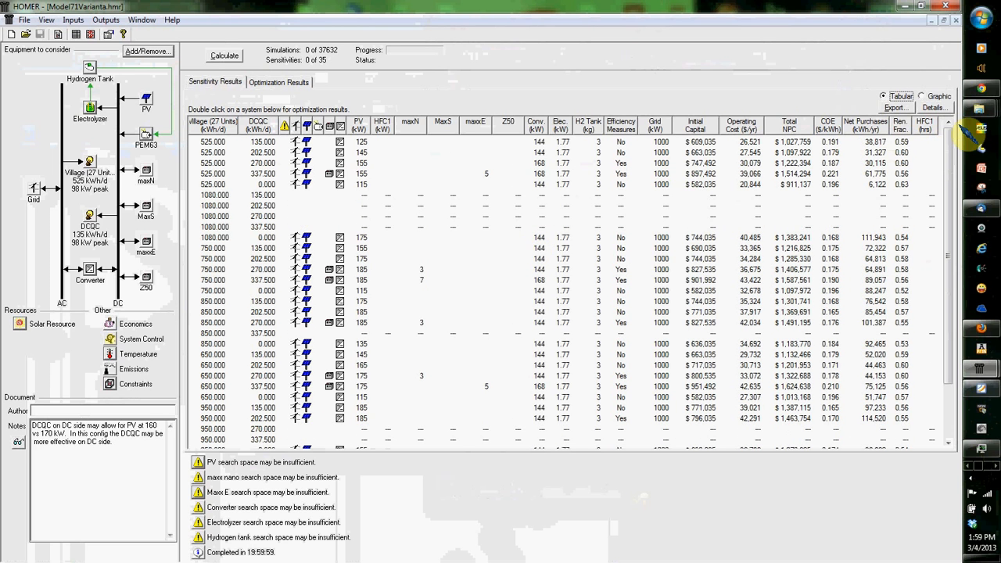
pyautogui.click(922, 96)
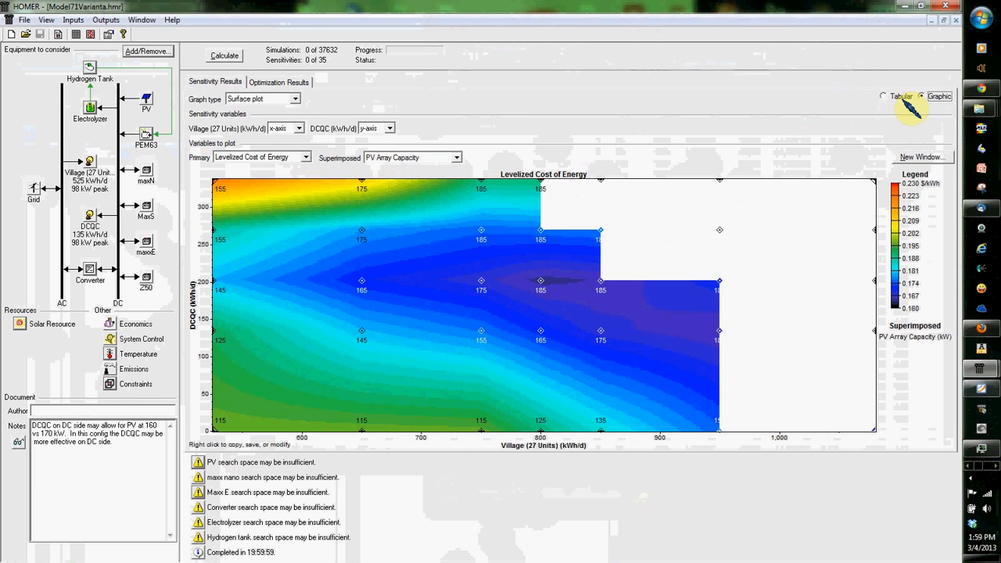
# Step: View the overall ranking of the optimization results, return to the categorized list, and select the system with hydrogen and battery
pyautogui.click(283, 81)
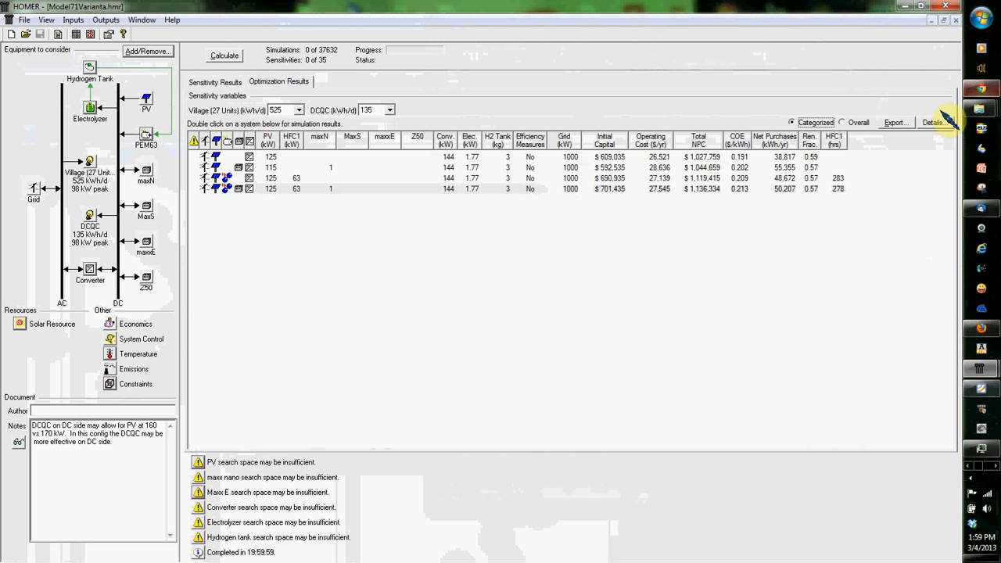
pyautogui.click(845, 122)
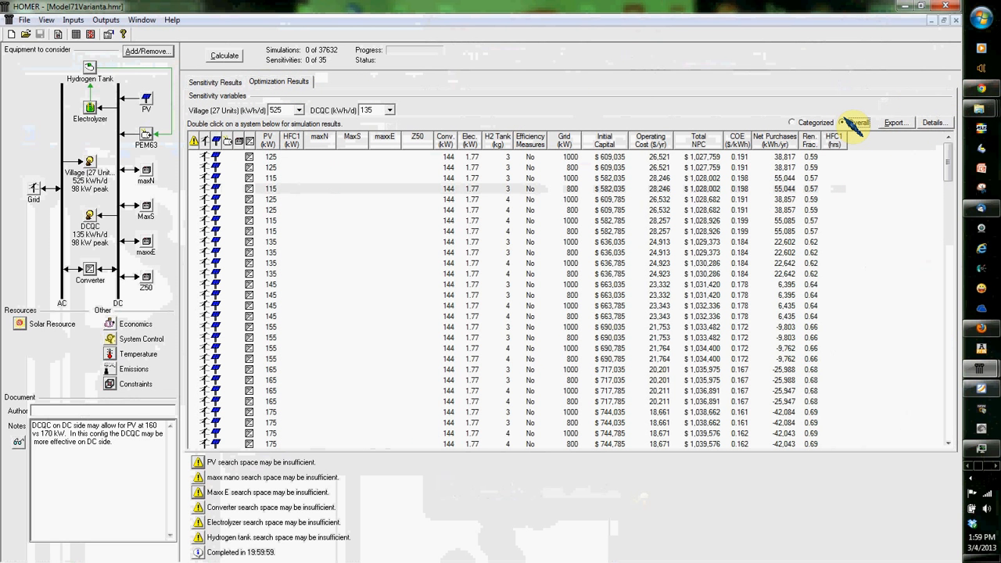
pyautogui.click(792, 122)
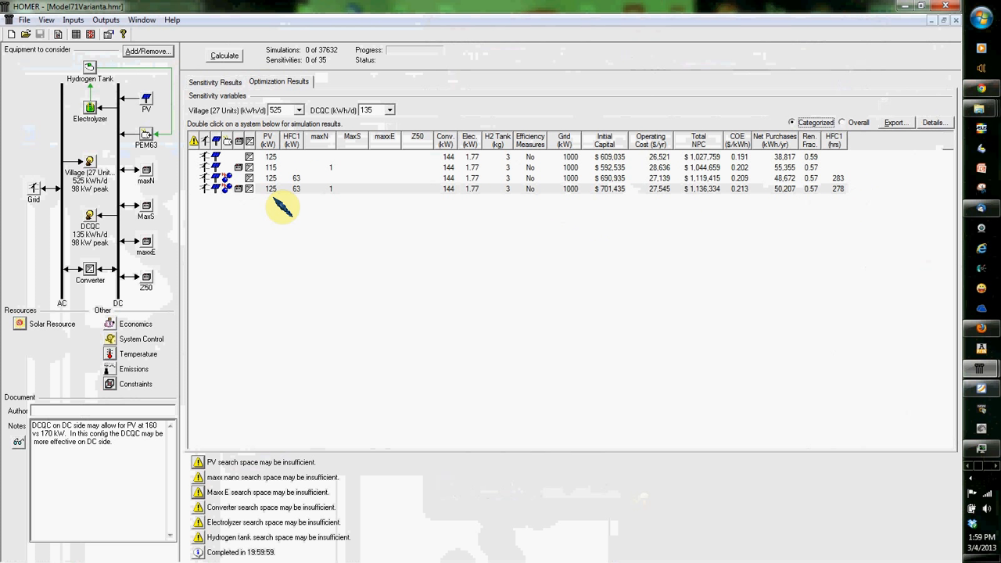
pyautogui.click(232, 191)
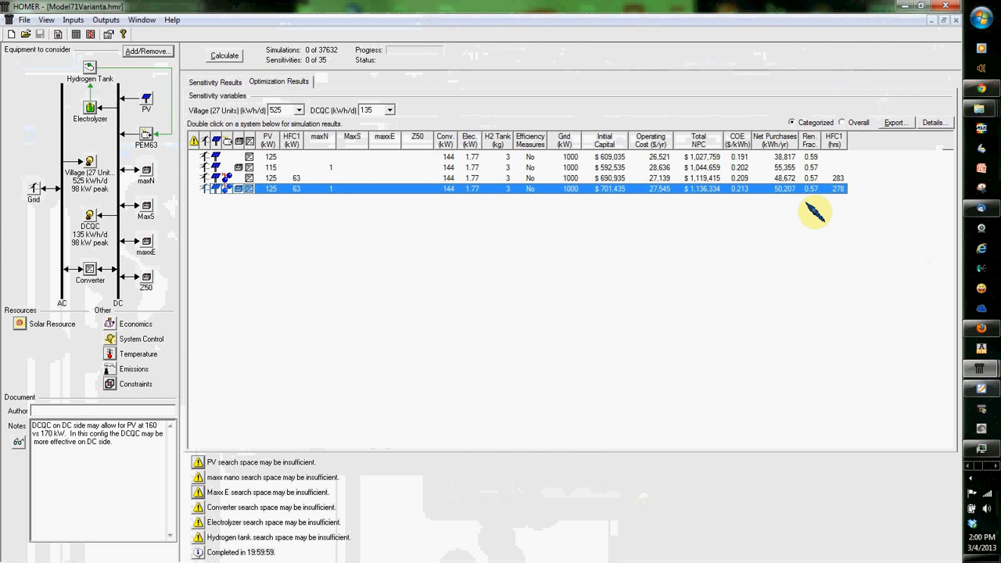
# Step: View the optimization results for DCQC loads of 203 and 338 kWh/d
pyautogui.click(389, 111)
pyautogui.click(381, 127)
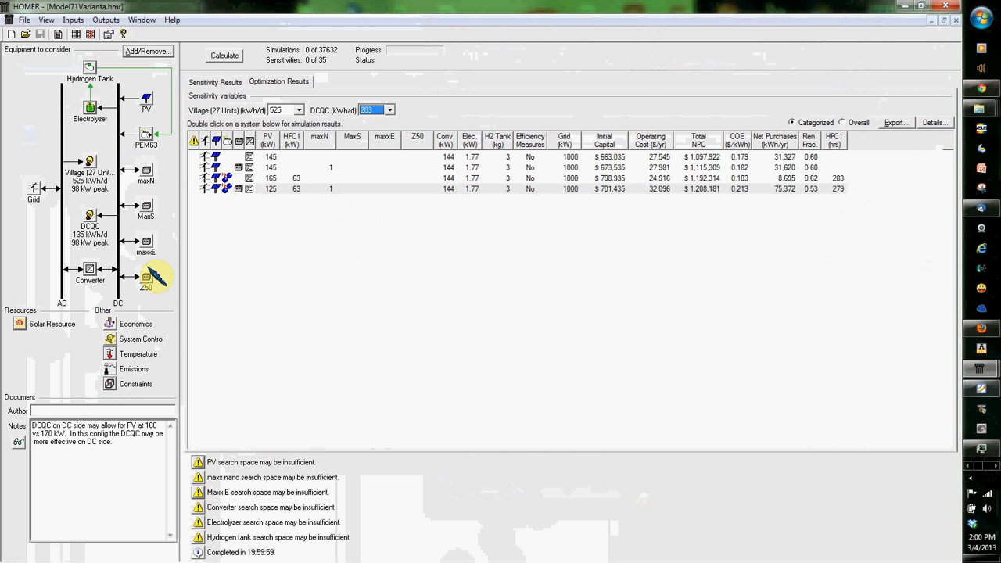
pyautogui.click(389, 109)
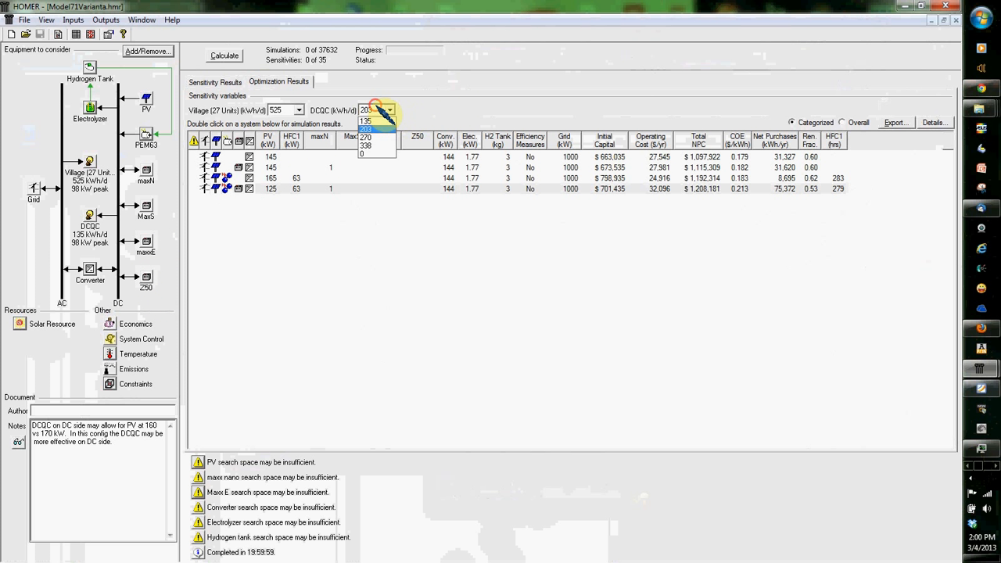
pyautogui.click(368, 142)
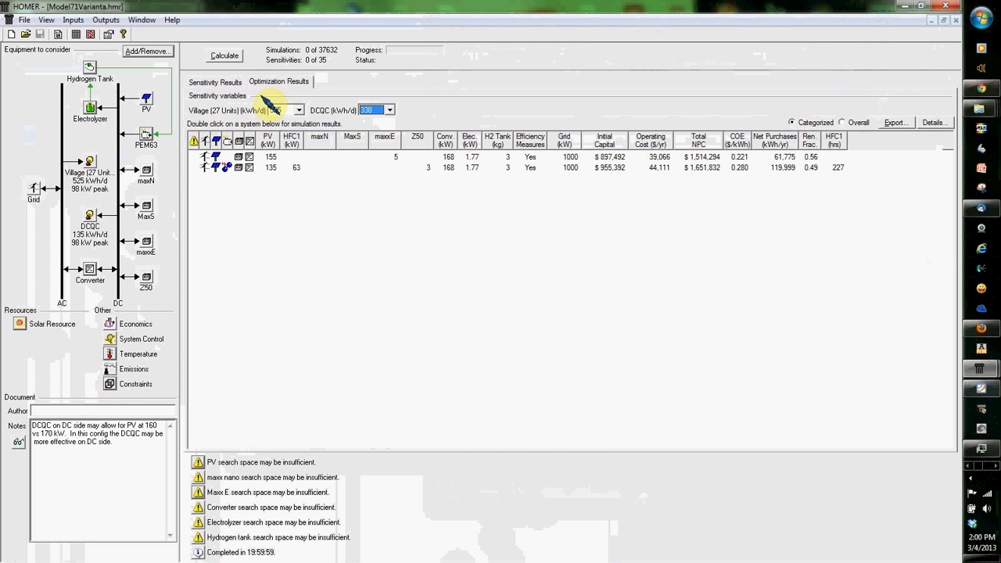
# Step: View the sensitivity results as an optimal system type graph, a surface plot and a line graph
pyautogui.click(229, 83)
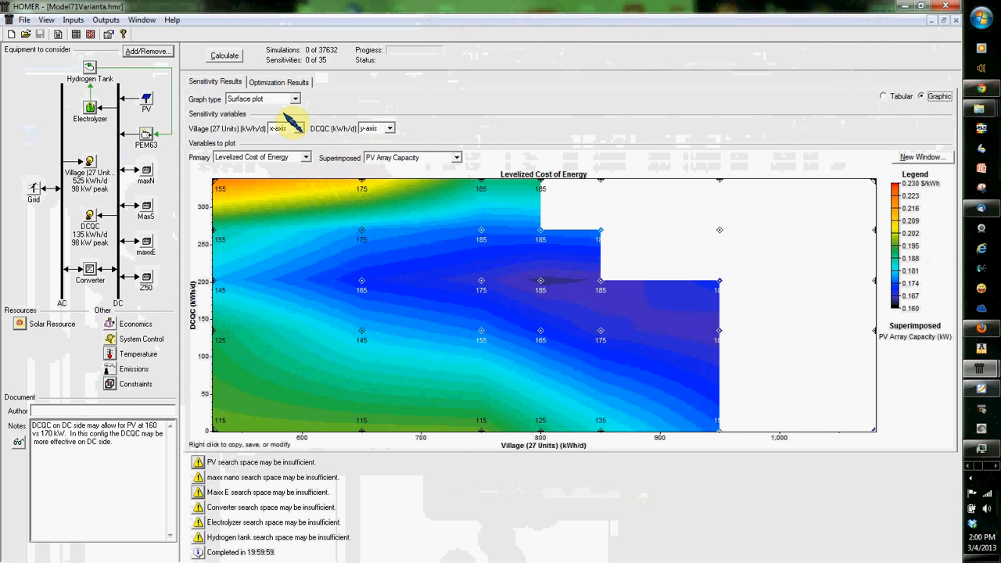
pyautogui.click(282, 100)
pyautogui.click(275, 117)
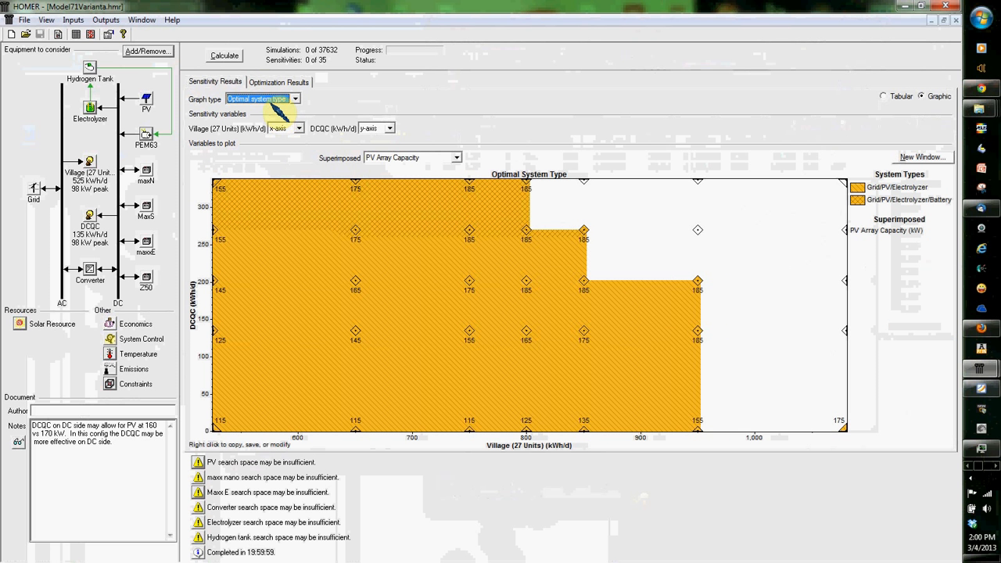
pyautogui.click(273, 99)
pyautogui.click(270, 110)
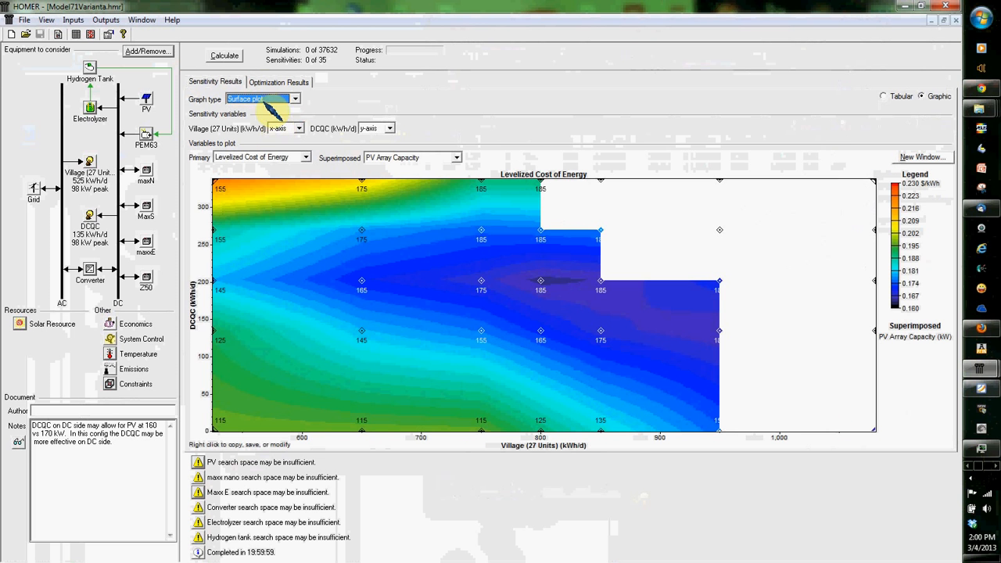
pyautogui.click(265, 100)
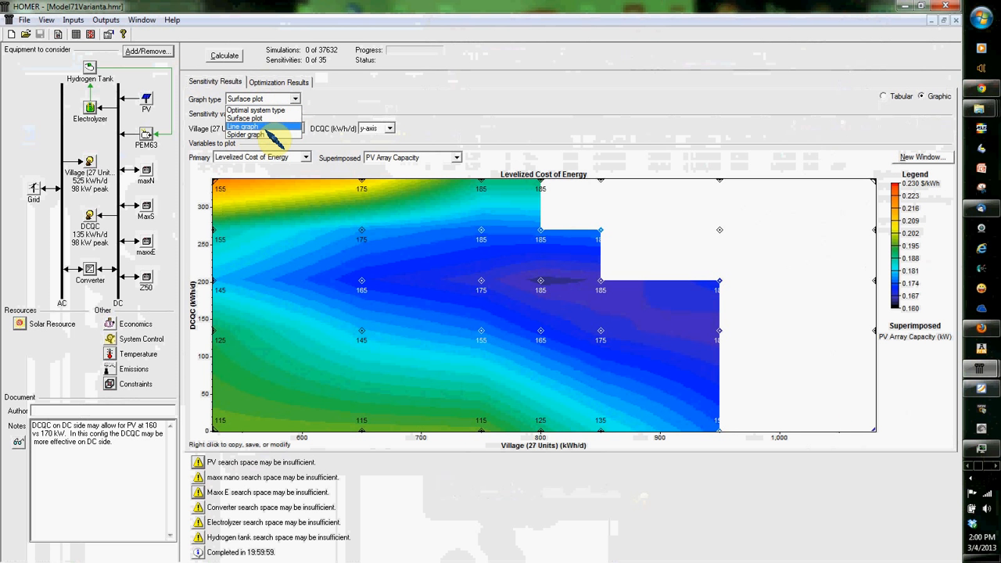
pyautogui.click(269, 127)
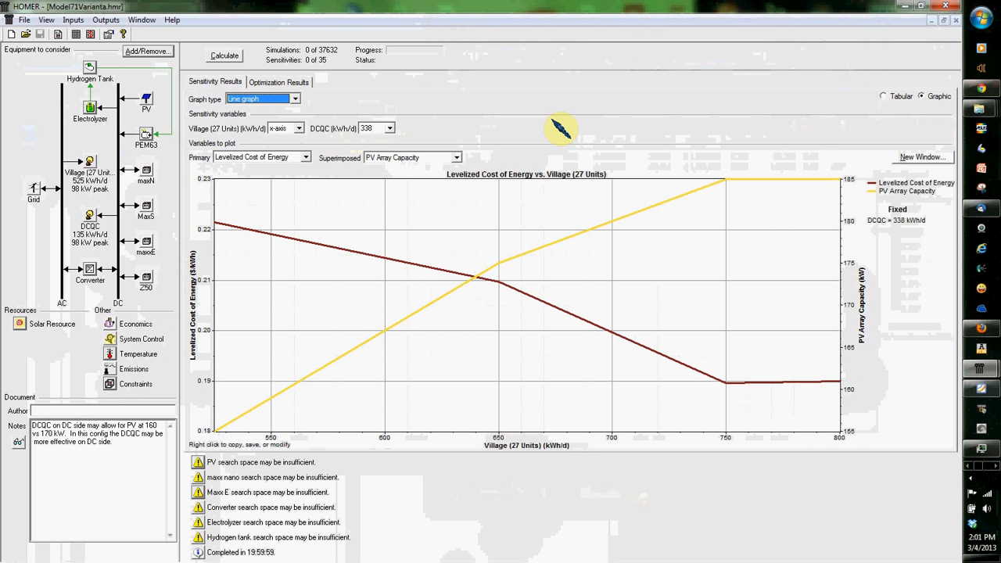
# Step: Show the optimization results for a Village load of 850 kWh/d and a DCQC load of 203 kWh/d
pyautogui.click(283, 83)
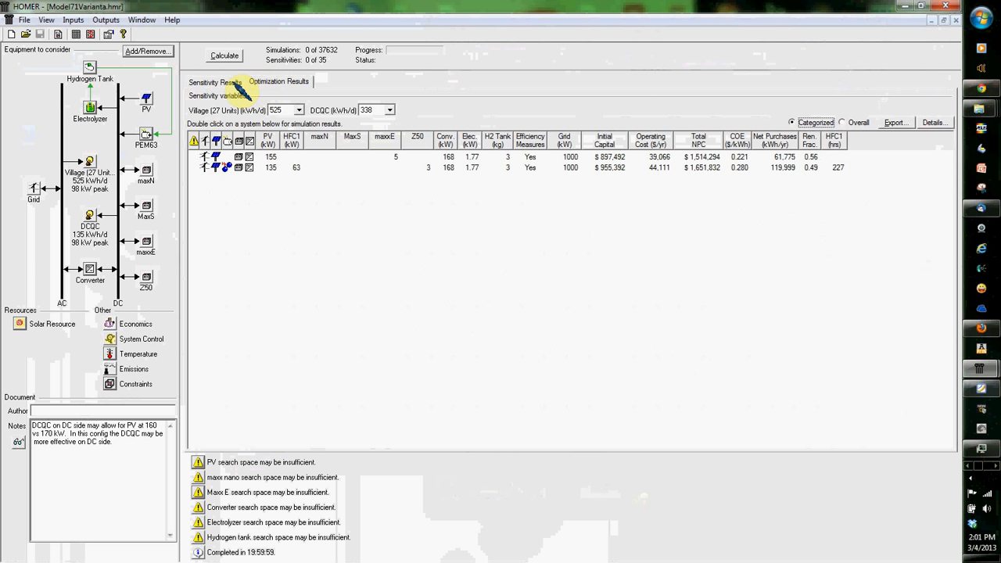
pyautogui.click(299, 110)
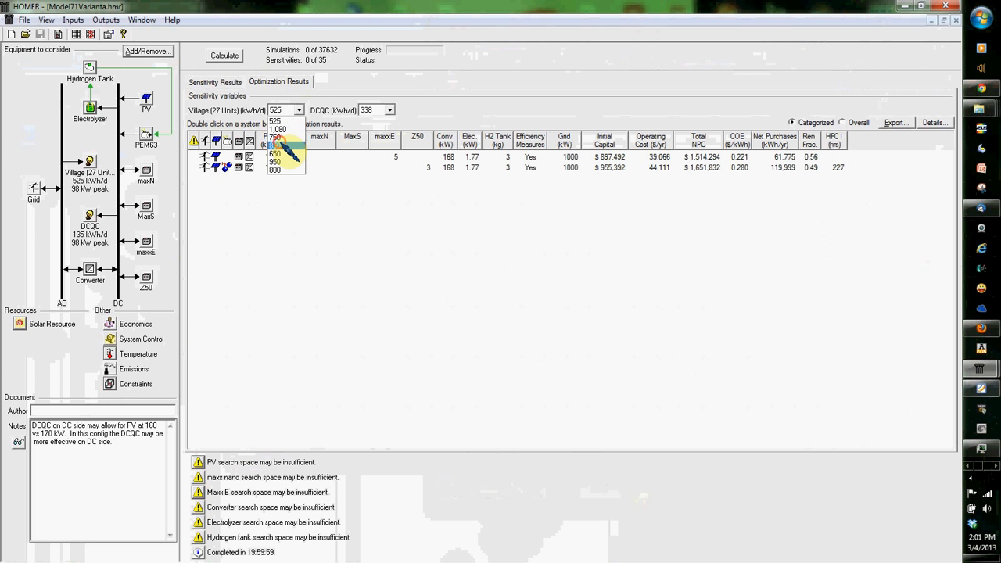
pyautogui.click(283, 146)
pyautogui.click(389, 110)
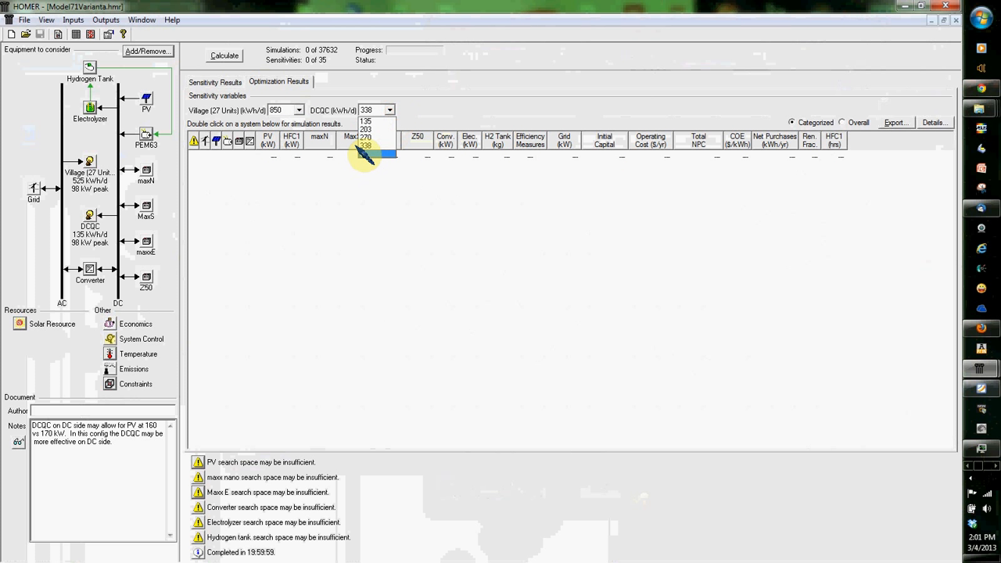
pyautogui.click(365, 129)
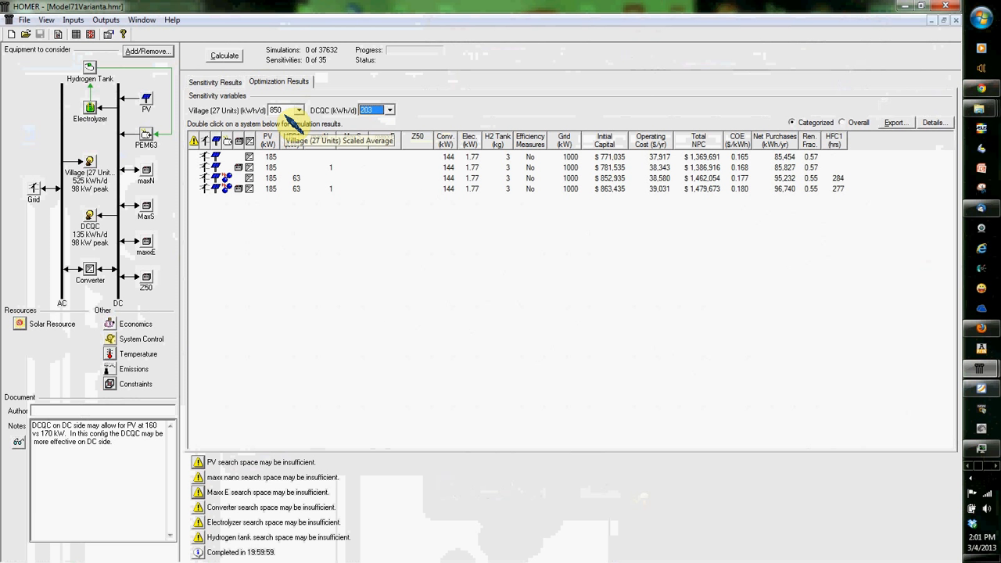
# Step: Show the optimization results for a Village load of 650 kWh/d and select the system with both hydrogen and battery
pyautogui.click(299, 110)
pyautogui.click(294, 153)
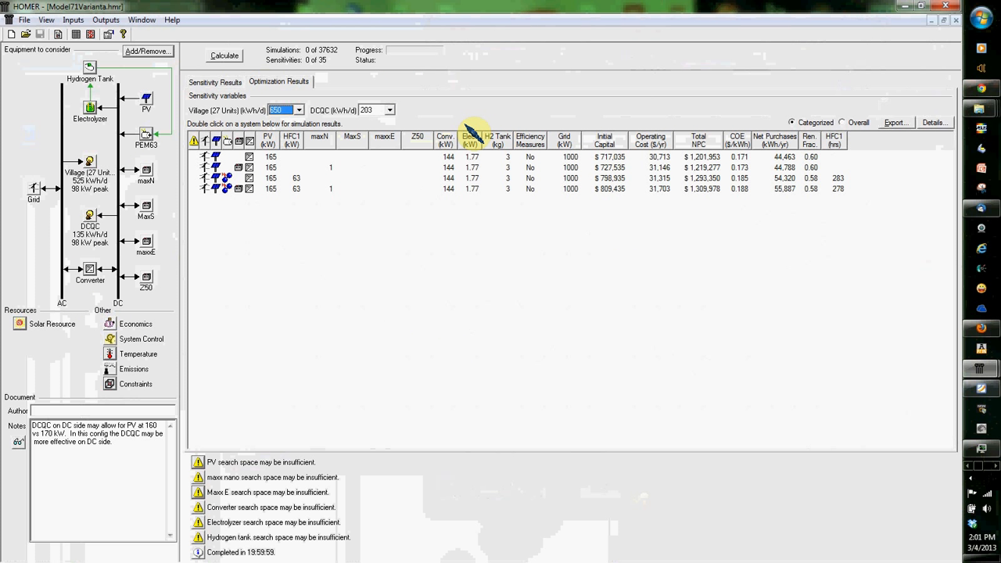
pyautogui.click(471, 189)
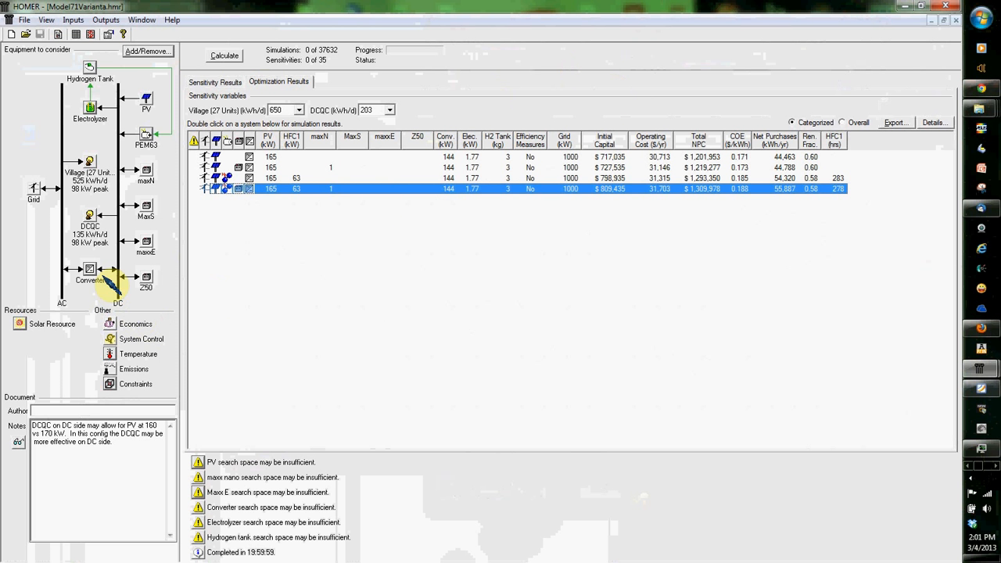
# Step: Review the PEM63 generator's cost table, emissions and operating schedule, then close its inputs
pyautogui.doubleClick(145, 136)
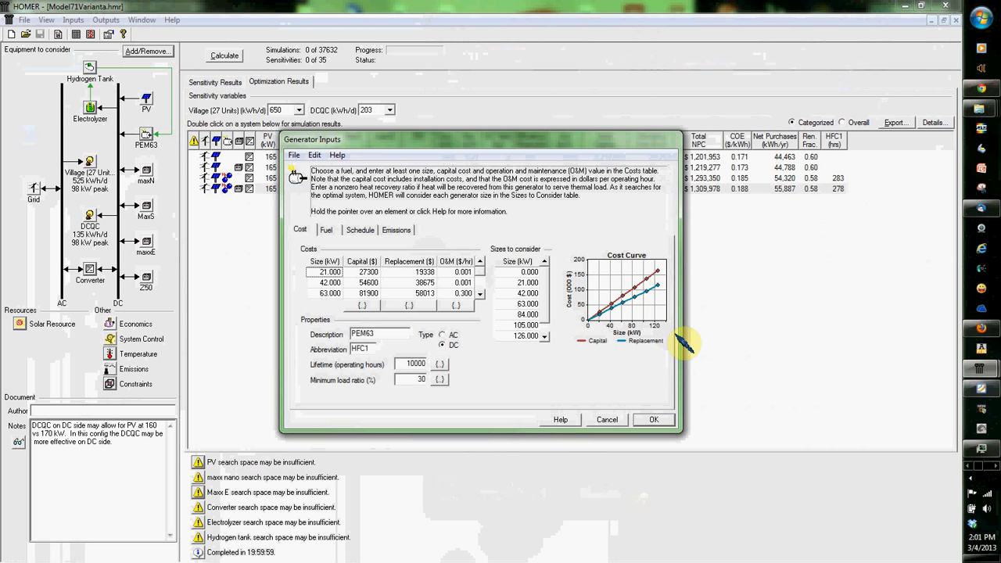
pyautogui.click(481, 294)
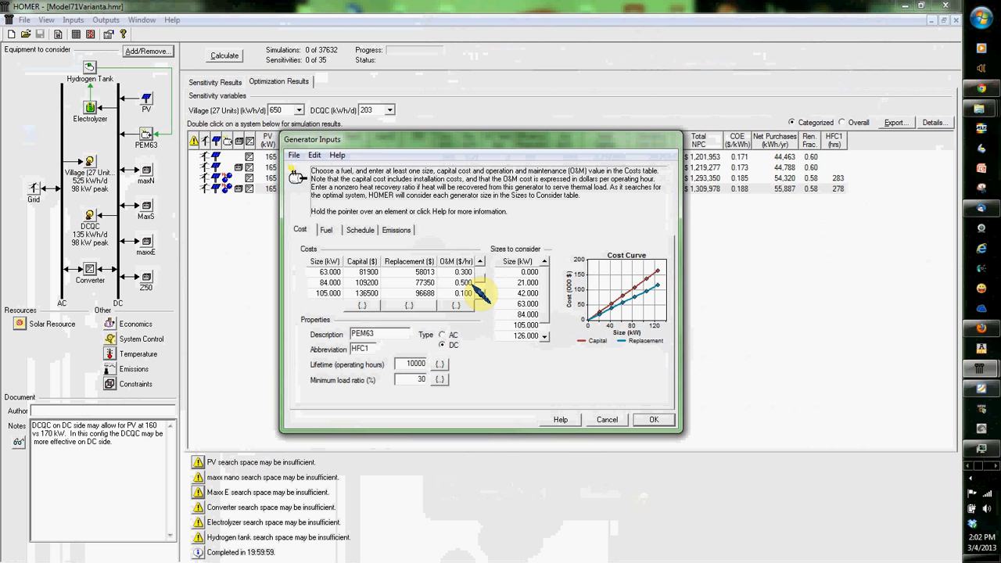
pyautogui.scroll(1, 478, 288)
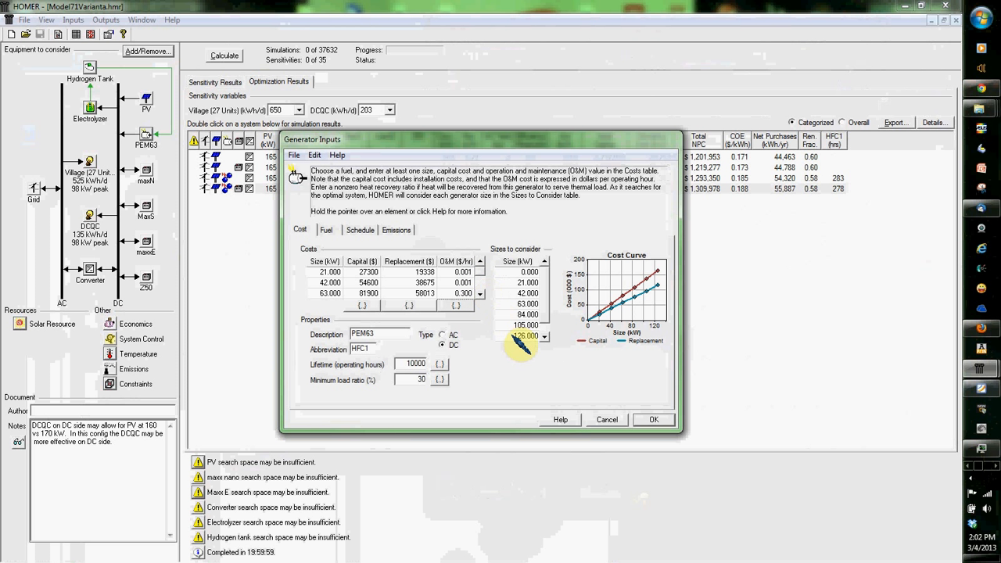
pyautogui.click(360, 229)
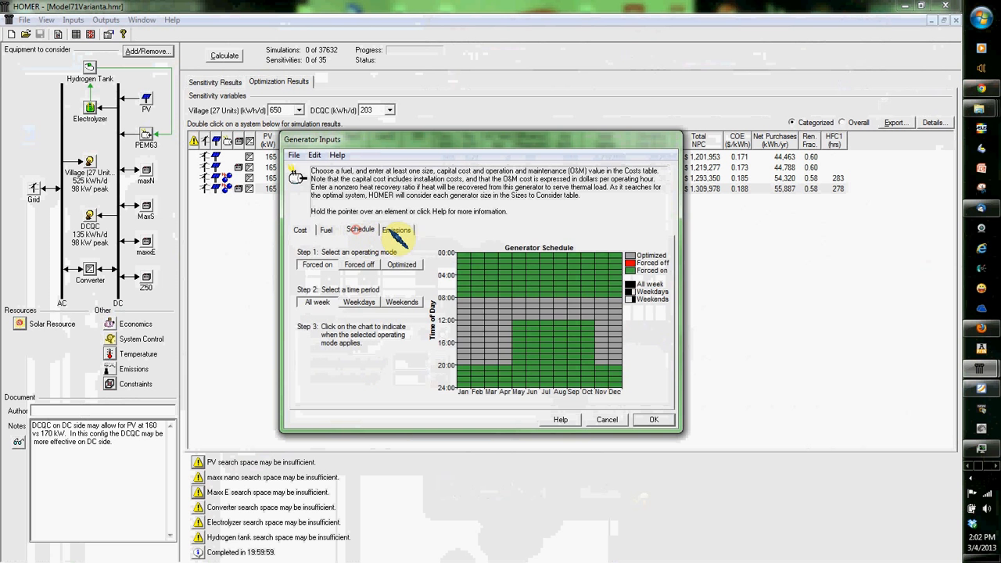
pyautogui.click(396, 230)
pyautogui.click(366, 230)
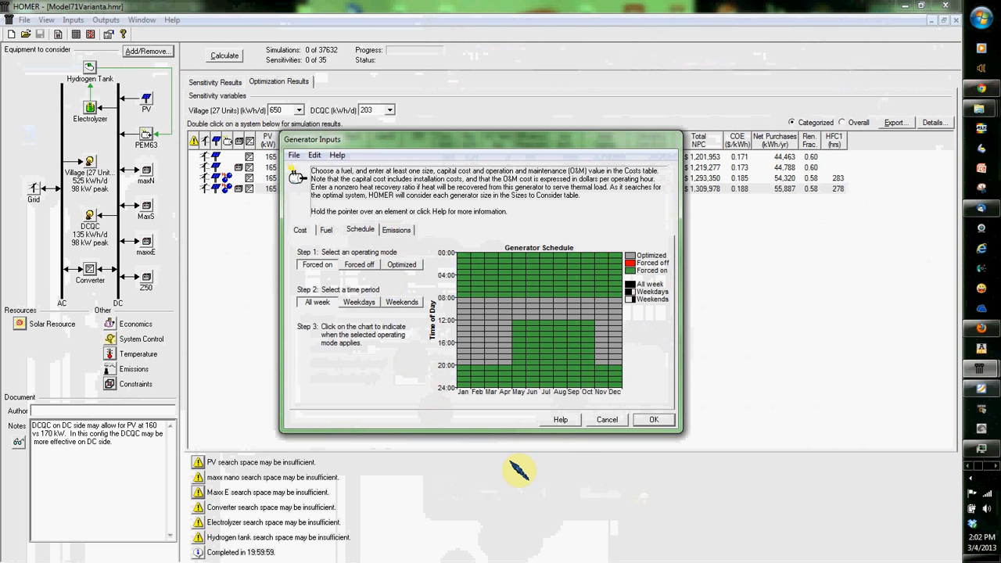
pyautogui.click(656, 419)
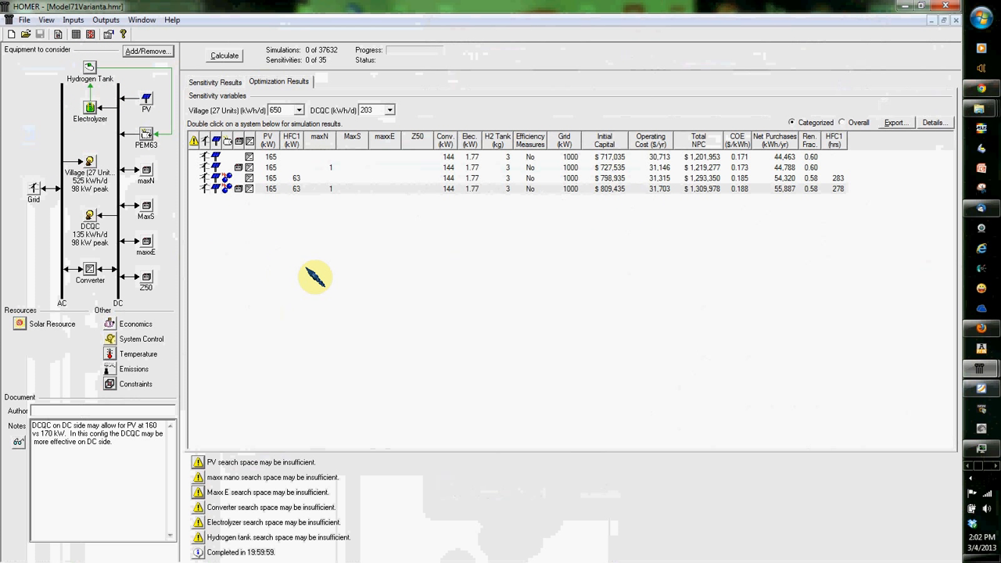
# Step: View the sensitivity line graph, return to the optimization results and select the system with both hydrogen and battery
pyautogui.click(225, 82)
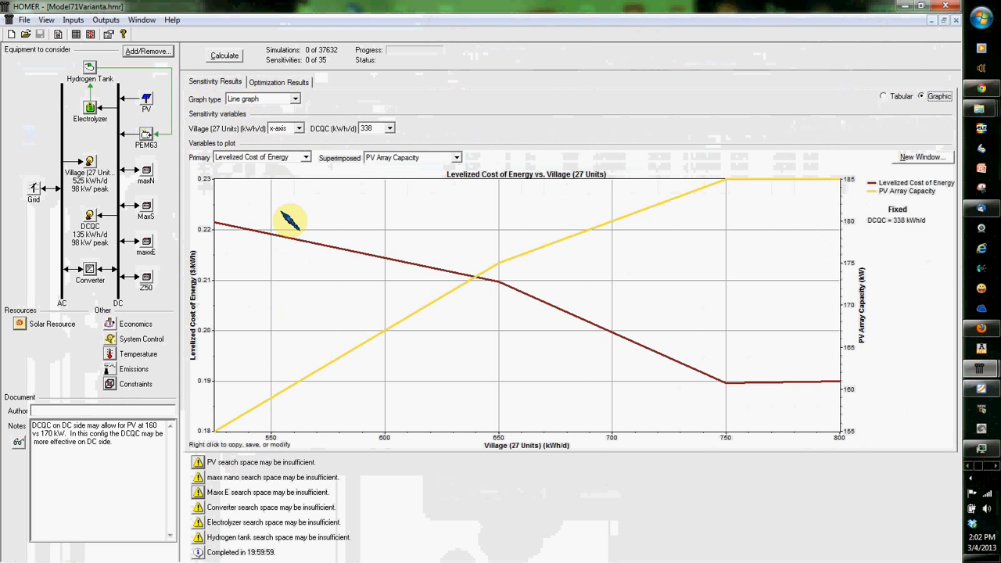
pyautogui.click(270, 83)
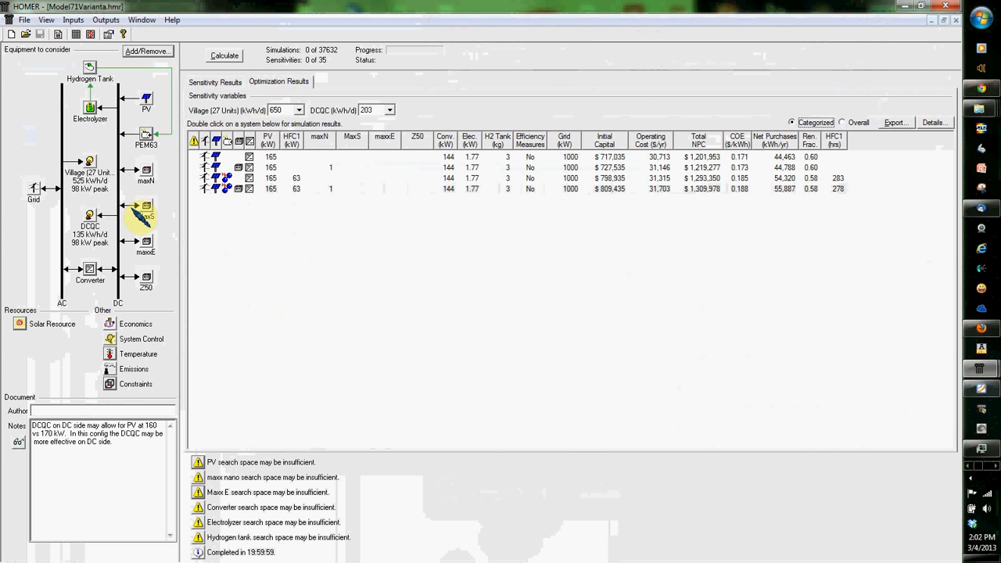
pyautogui.click(277, 189)
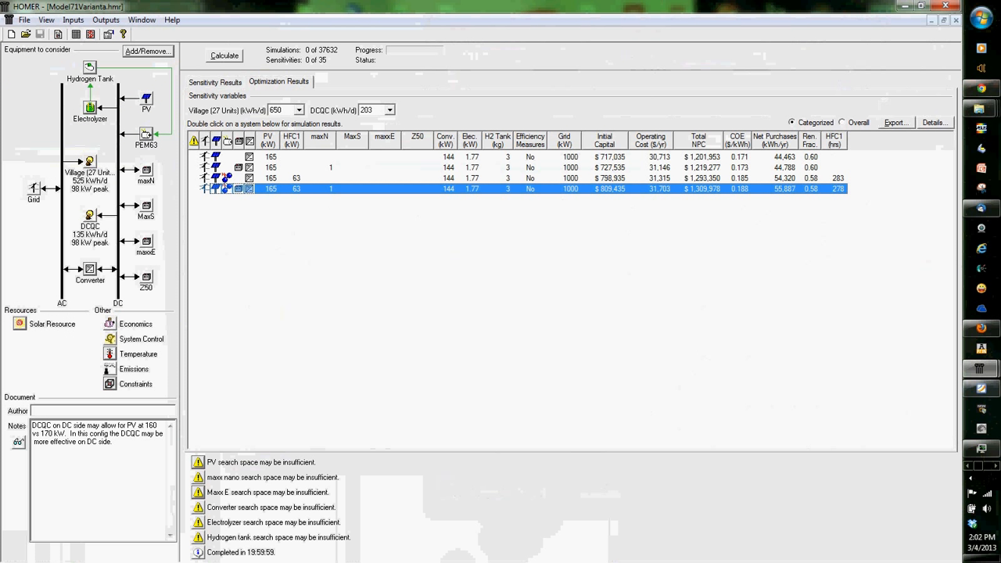
pyautogui.hotkey('alt', 'Tab')
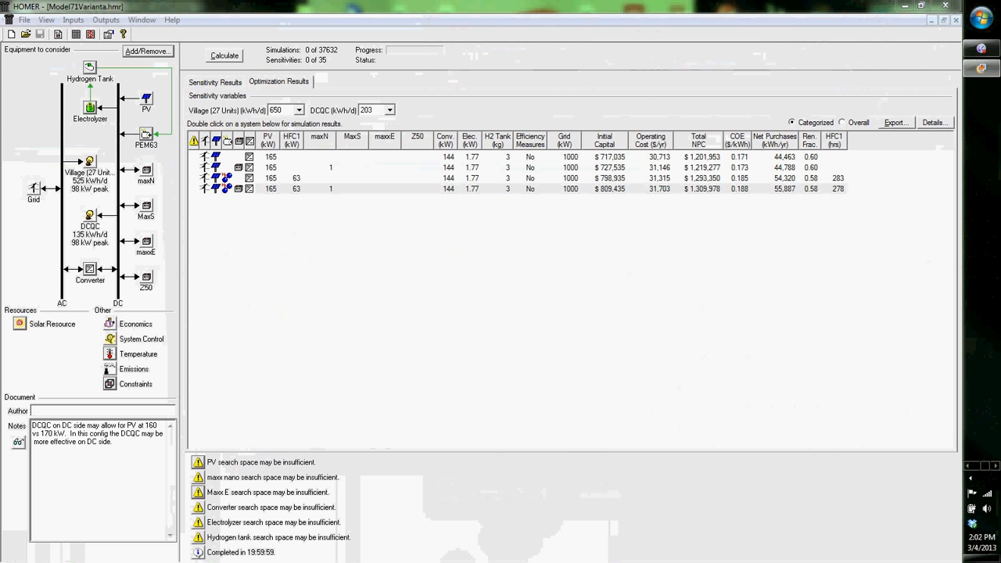